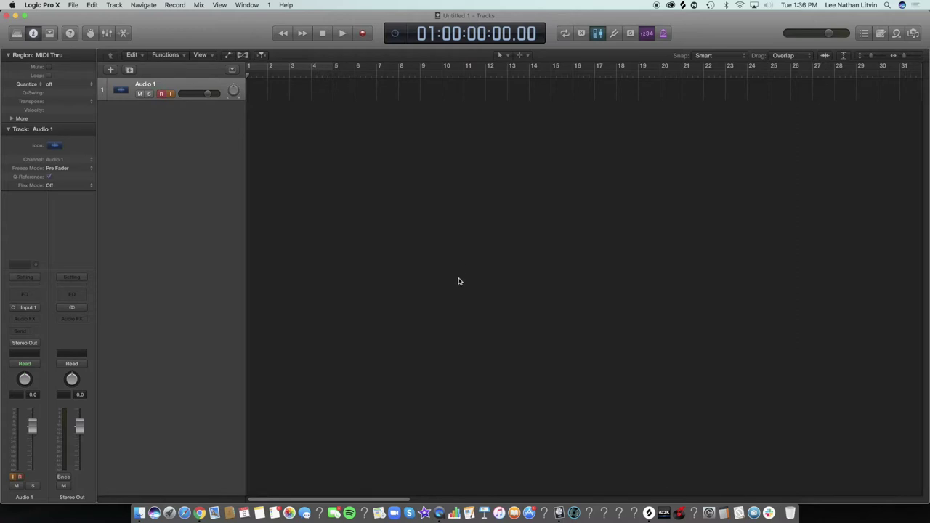
# Switch to Chrome and open the Soulful Piano & Keys: Resampled pack in the Sounds section of the Splice website
pyautogui.click(649, 513)
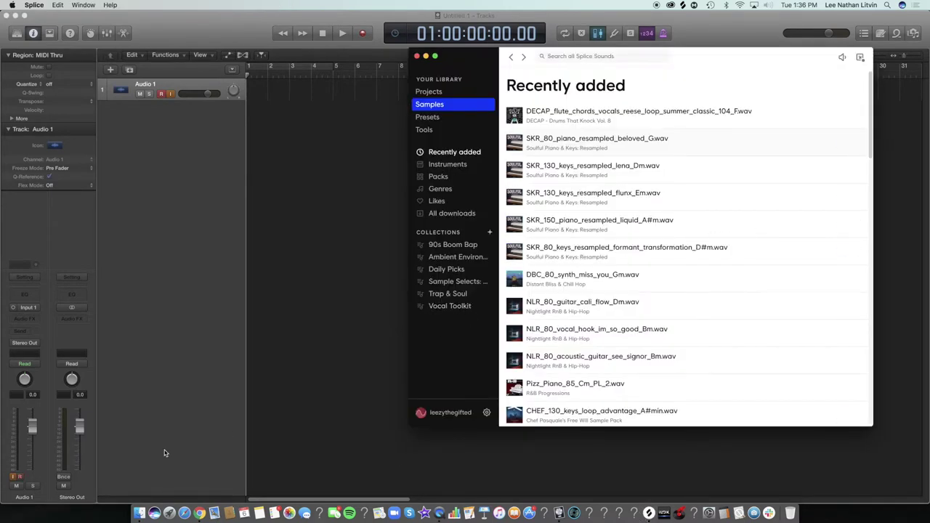
pyautogui.click(199, 515)
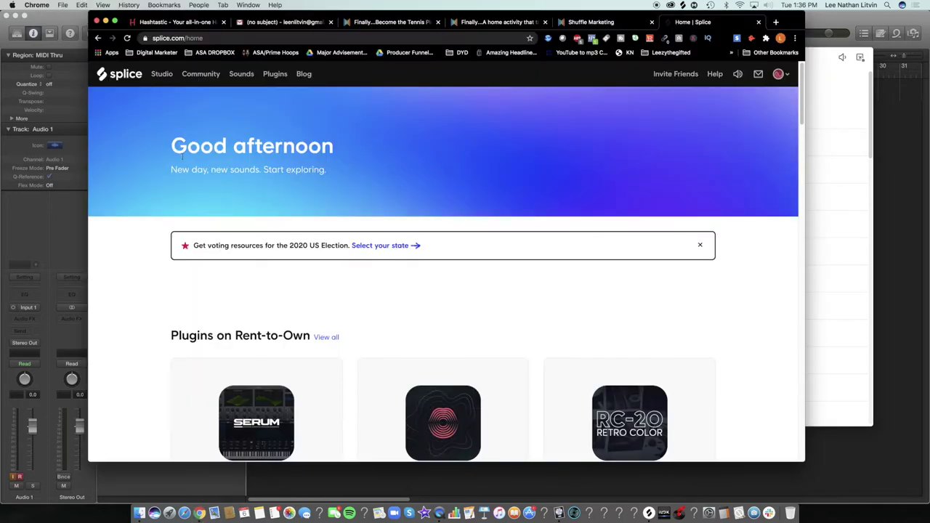
pyautogui.click(244, 75)
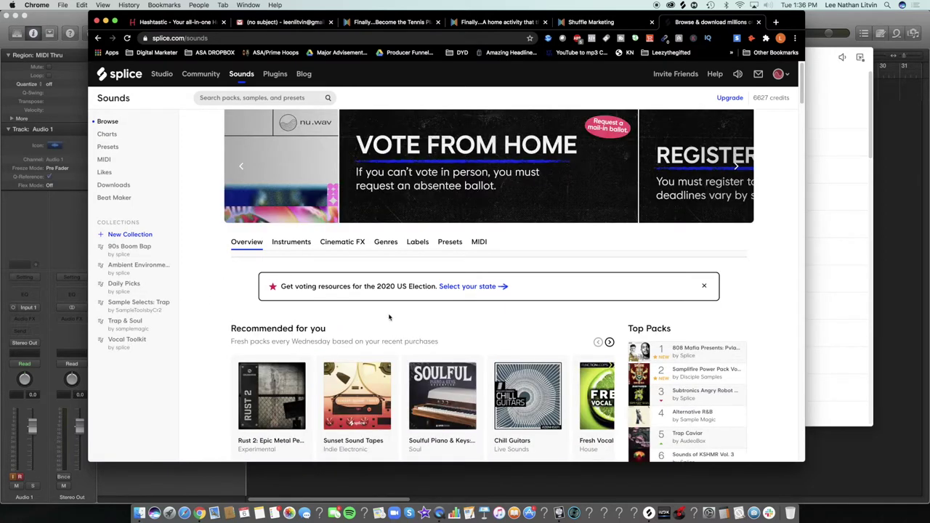
pyautogui.scroll(-2, 414, 318)
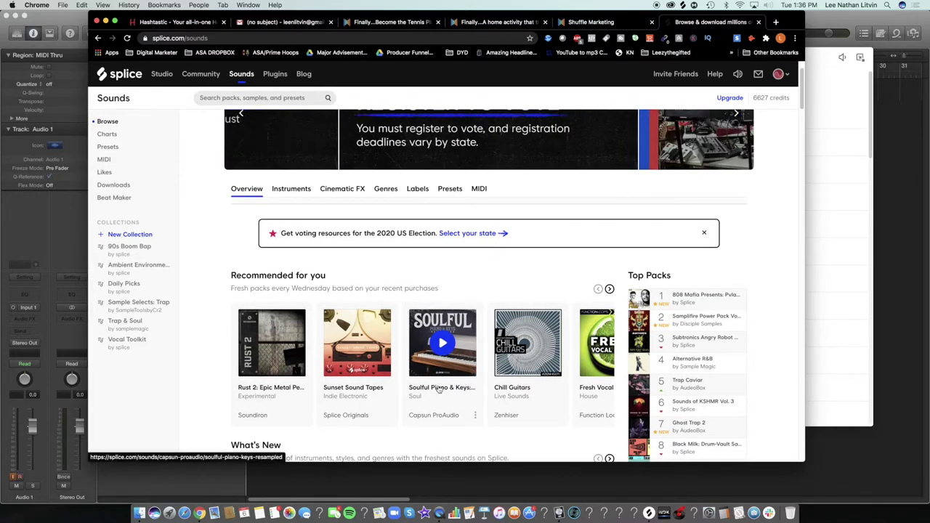
pyautogui.click(439, 390)
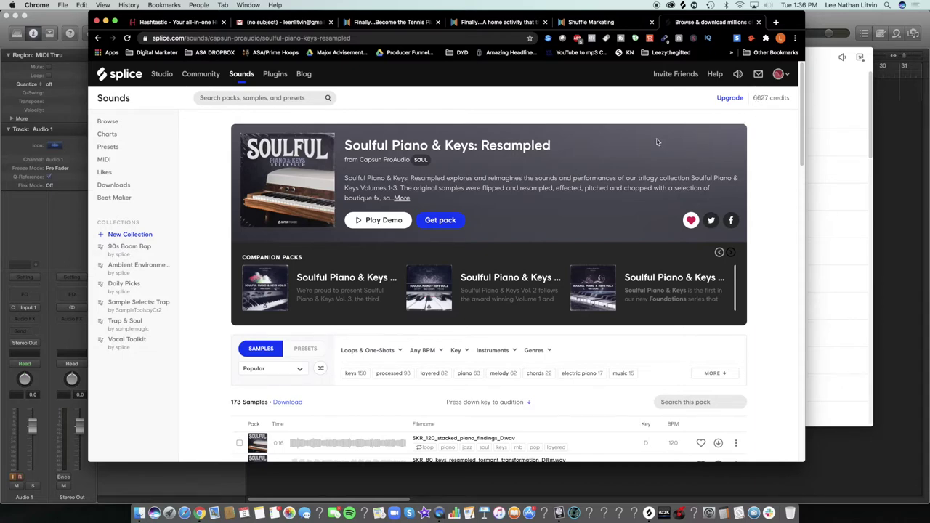
# Preview the pack's SKR_80_keys_resampled_formant_transformation_D#m.wav and SKR_80_piano_resampled_beloved_G.wav samples
pyautogui.scroll(-5, 389, 240)
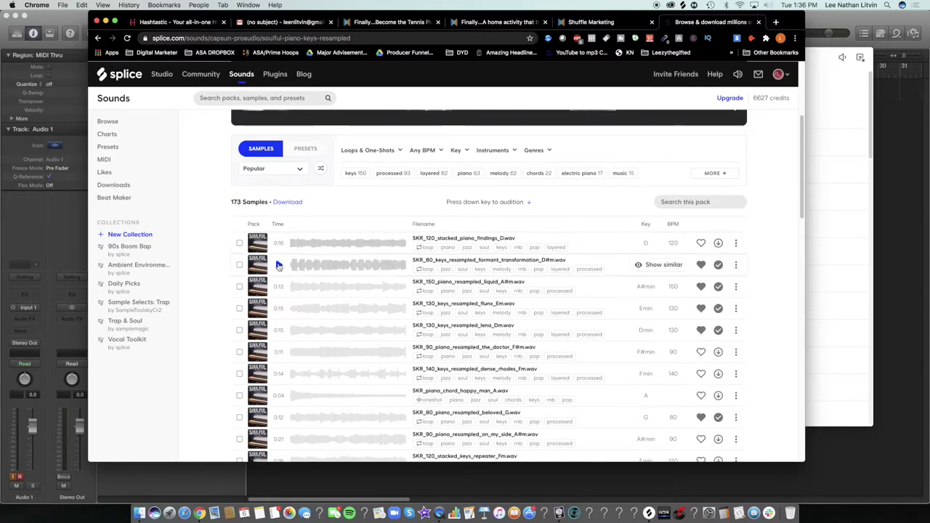
pyautogui.click(279, 266)
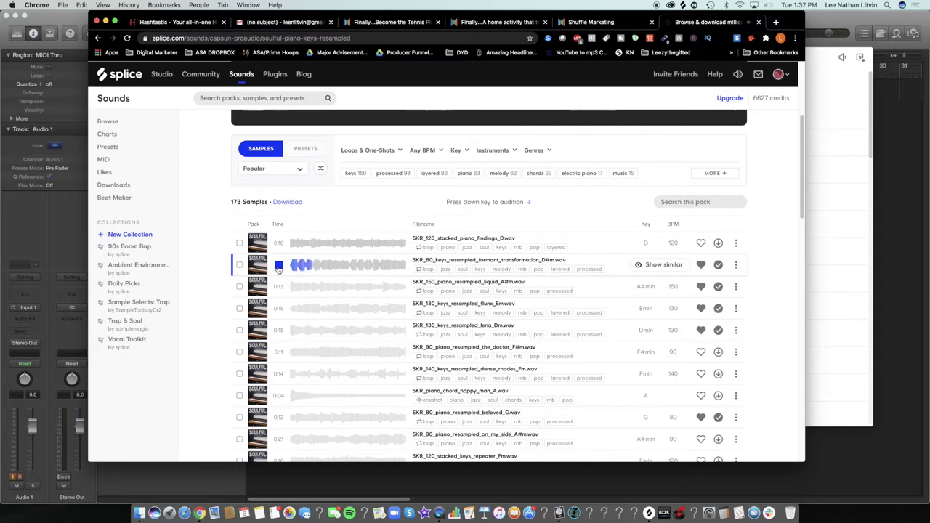
pyautogui.click(278, 417)
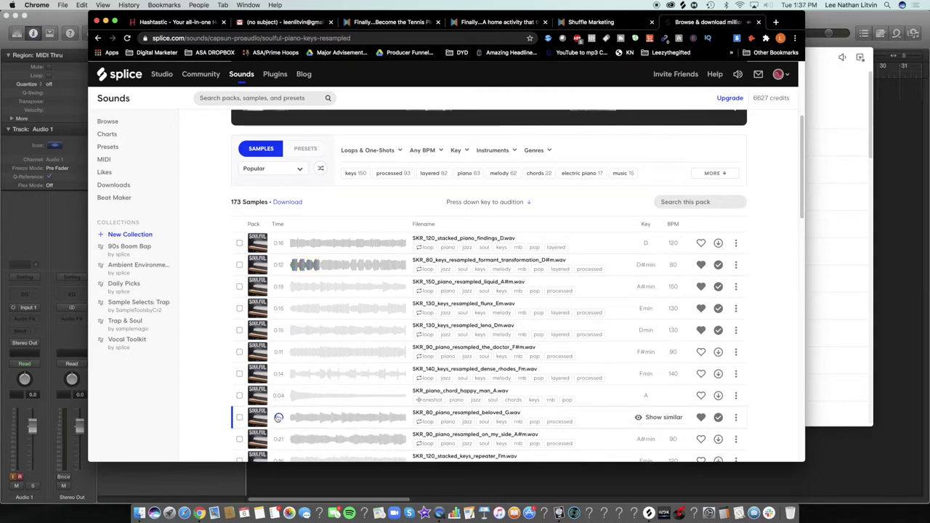
pyautogui.scroll(-5, 276, 262)
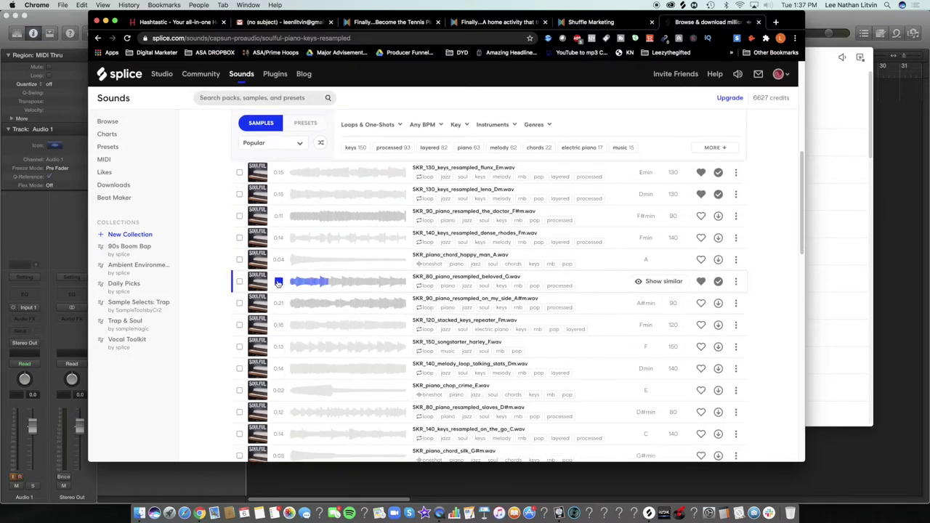
pyautogui.click(278, 282)
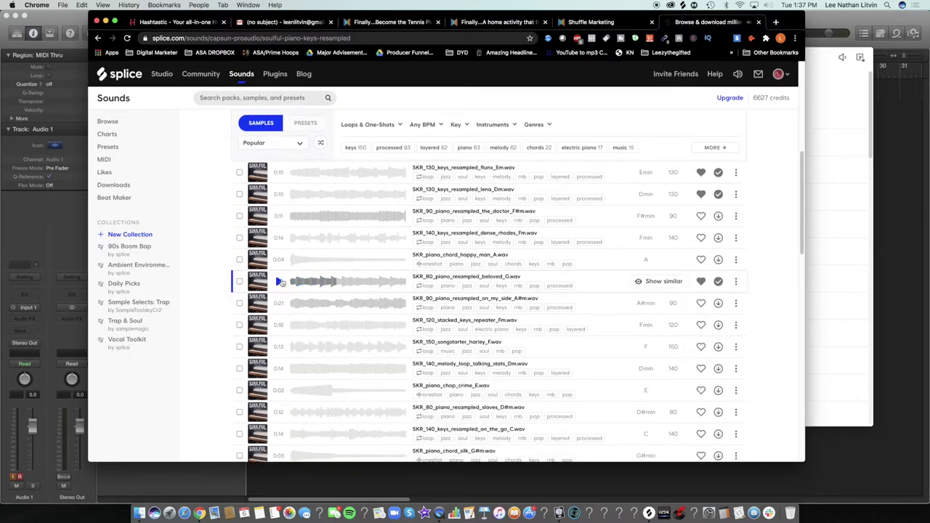
pyautogui.click(718, 283)
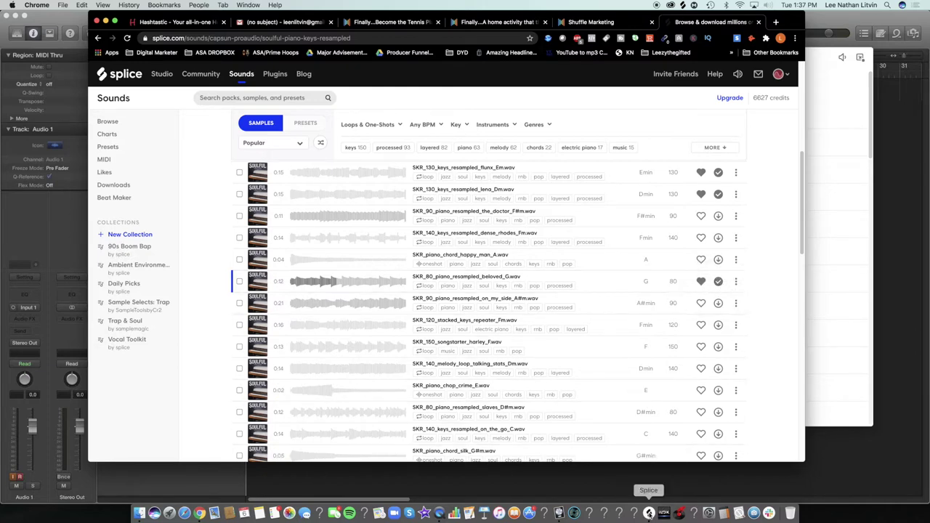
# Switch to the Splice desktop app, minimize the Chrome window and preview the downloaded SKR_80_piano_resampled_beloved_G.wav sample
pyautogui.rightClick(649, 514)
pyautogui.click(649, 514)
pyautogui.click(682, 5)
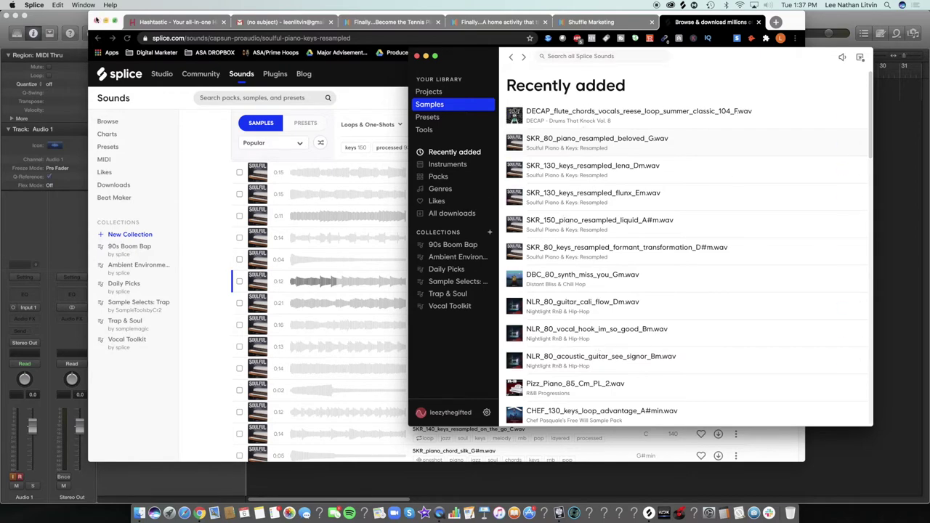
pyautogui.click(106, 22)
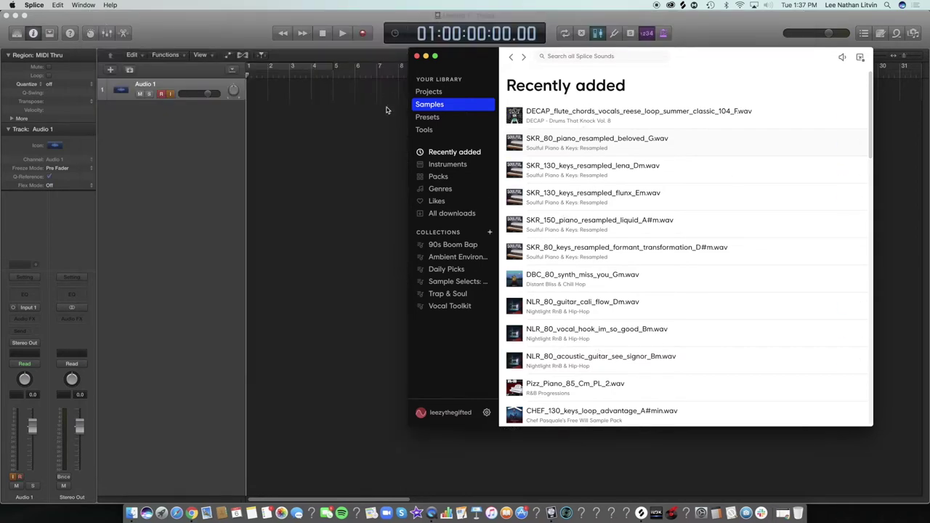
pyautogui.click(517, 143)
pyautogui.click(514, 146)
# Switch to Logic Pro X, set the project display to Beats & Project, the tempo to 80 and the key to G major
pyautogui.click(333, 134)
pyautogui.click(396, 36)
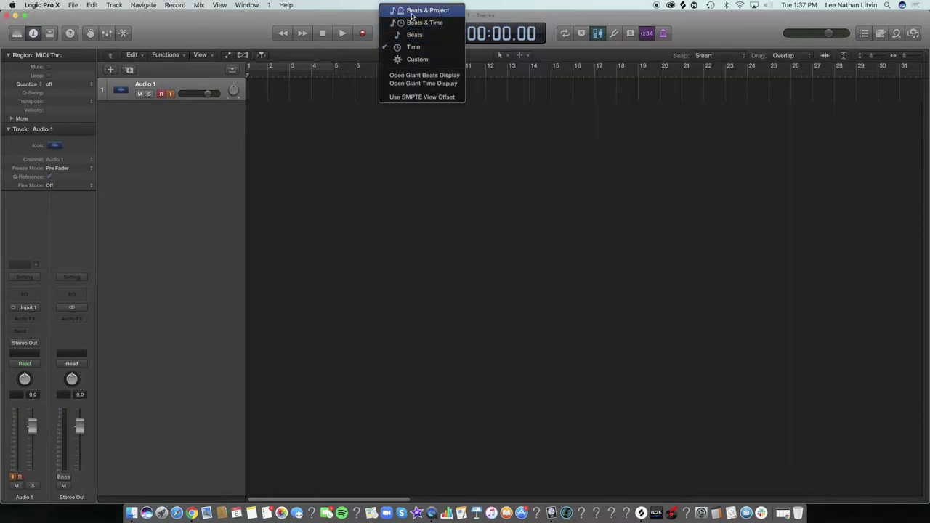
pyautogui.click(411, 12)
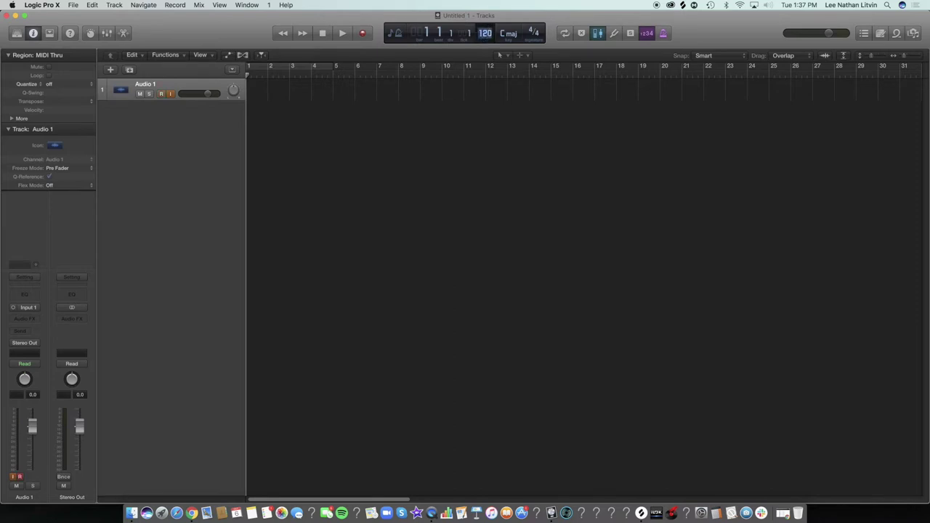
pyautogui.write('80')
pyautogui.press('Return')
pyautogui.press('space')
pyautogui.press('space')
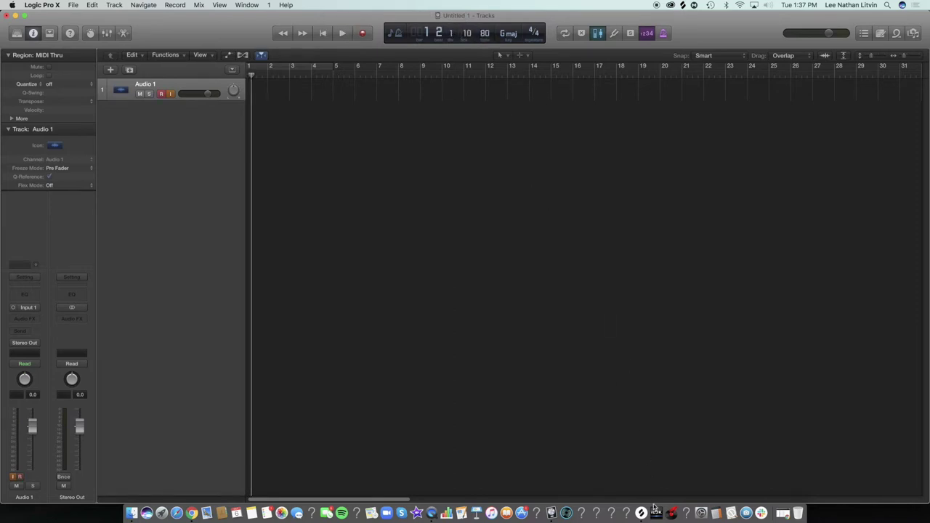
# Import the SKR_80_piano_resampled_beloved_G sample from Splice onto a new track at bar 1 and delete the empty Audio 1 track
pyautogui.click(640, 513)
pyautogui.moveTo(597, 143); pyautogui.dragTo(255, 140)
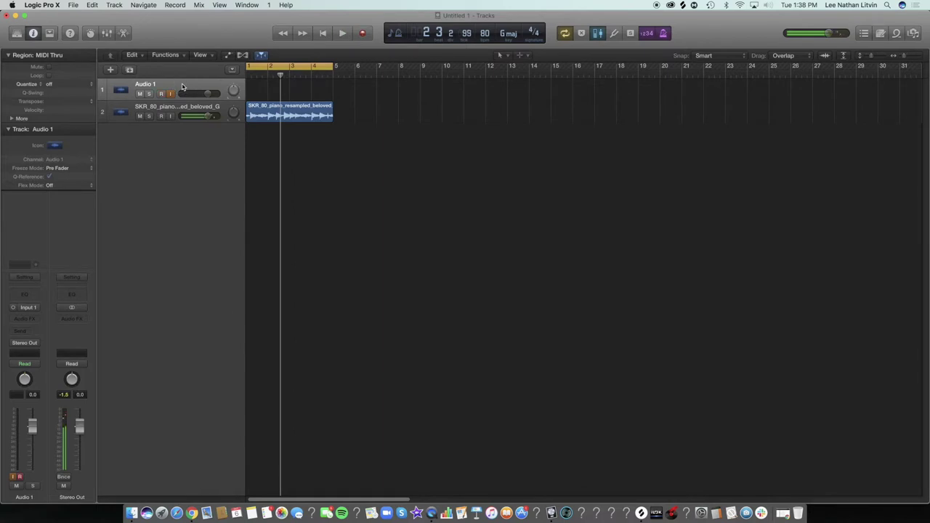
pyautogui.press('BackSpace')
# Turn off cycle mode and play back the piano loop from the start of the project
pyautogui.press('space')
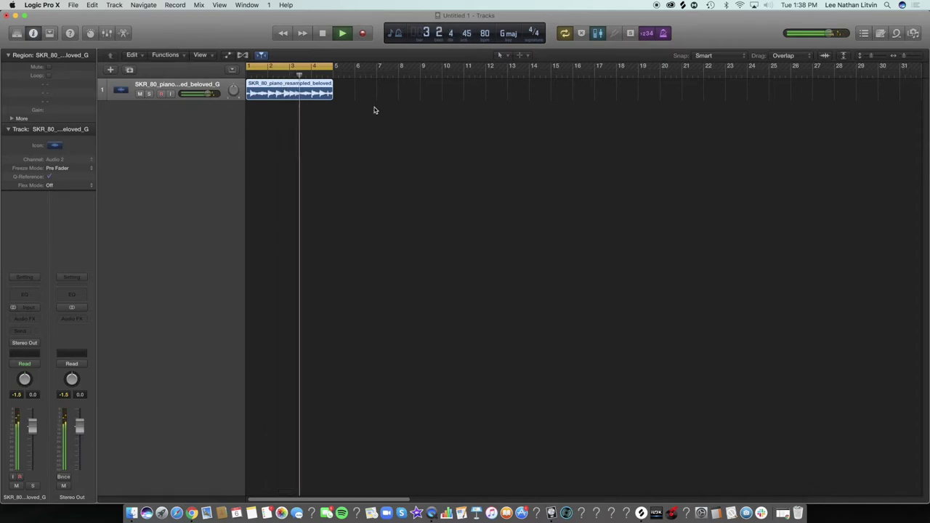
pyautogui.press('space')
pyautogui.press('c')
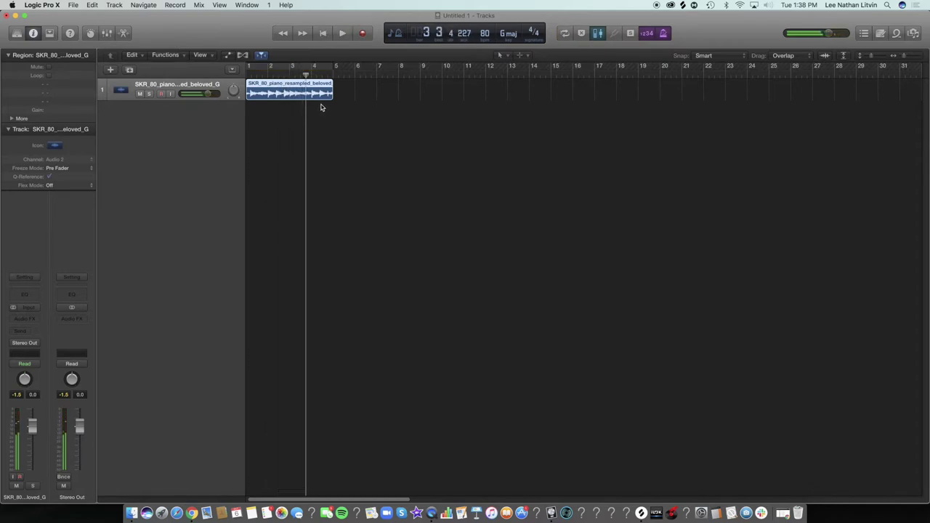
pyautogui.press('Return')
pyautogui.press('space')
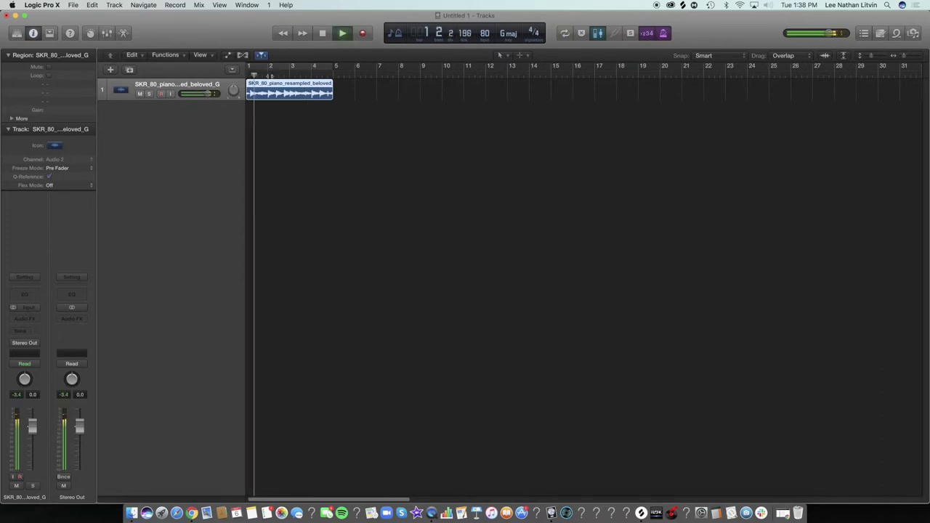
pyautogui.press('space')
# Split the piano loop region at bars 2, 3 and 4
pyautogui.click(268, 75)
pyautogui.press('super+t')
pyautogui.click(290, 75)
pyautogui.press('super+t')
pyautogui.click(311, 74)
pyautogui.press('super+t')
# Select all four piano slices and join them back into a single region
pyautogui.keyDown('shift'); pyautogui.click(261, 96); pyautogui.keyUp('shift')
pyautogui.moveTo(260, 97); pyautogui.dragTo(259, 95)
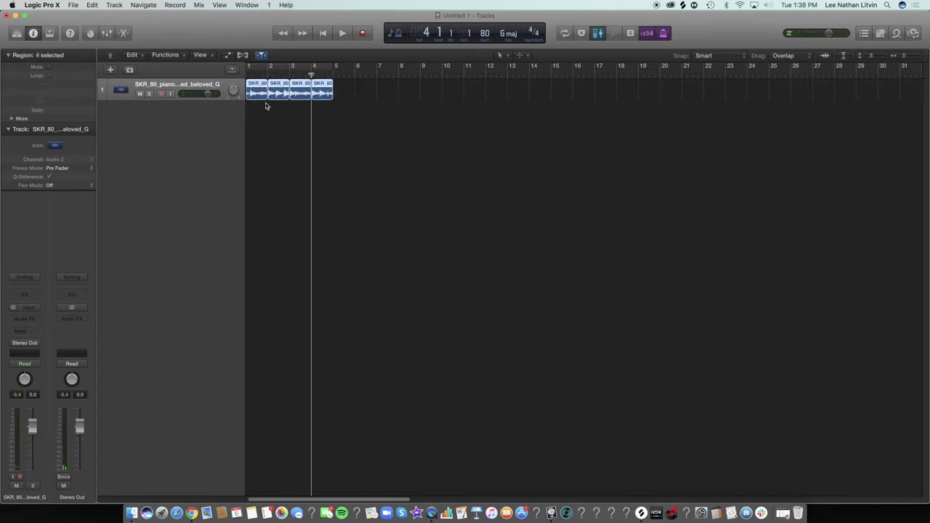
pyautogui.click(297, 149)
pyautogui.moveTo(360, 96); pyautogui.dragTo(234, 94)
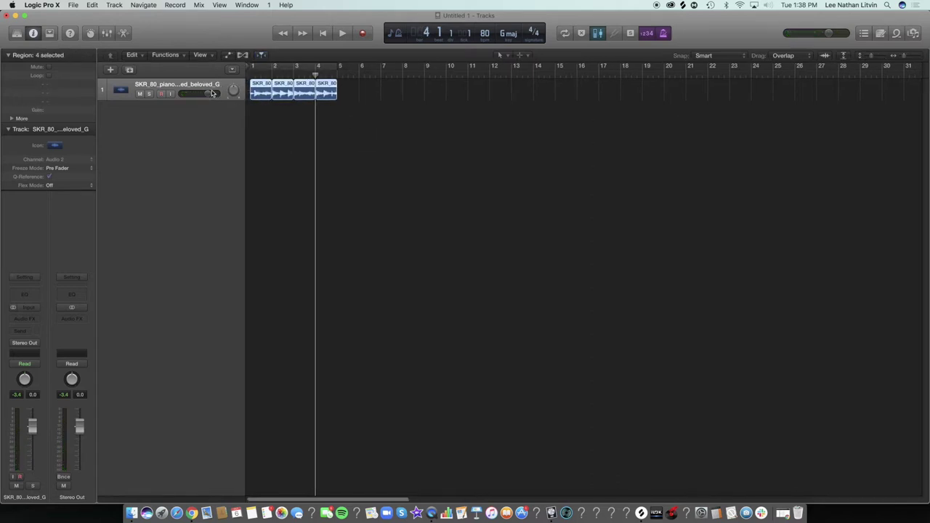
pyautogui.click(306, 125)
pyautogui.click(272, 73)
pyautogui.moveTo(339, 94); pyautogui.dragTo(232, 97)
pyautogui.press('super+j')
# Divide the joined piano region into four one-bar slices by splitting it at bars 2, 3 and 4
pyautogui.press('super+t')
pyautogui.click(293, 75)
pyautogui.press('super+t')
pyautogui.click(315, 76)
pyautogui.press('super+t')
# Copy the four piano slices and paste them on the same track starting at bar 5
pyautogui.click(360, 105)
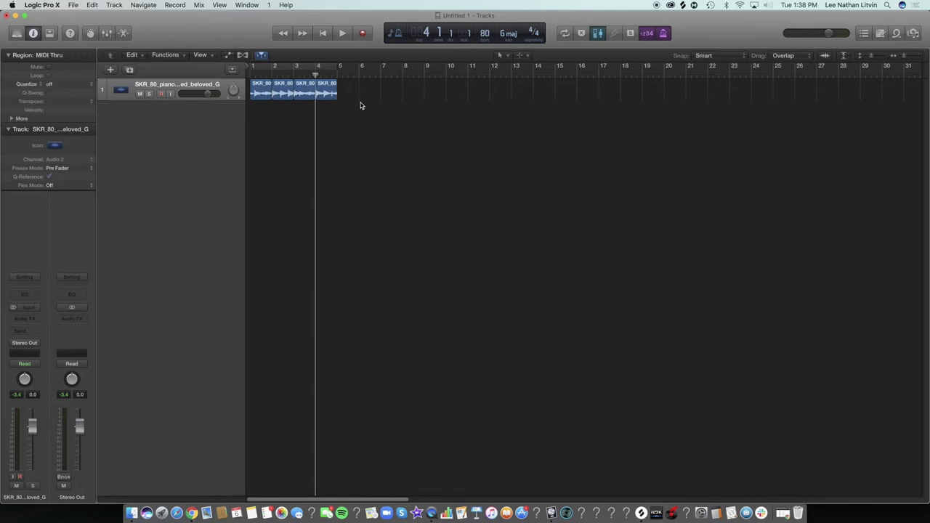
pyautogui.moveTo(374, 90); pyautogui.dragTo(256, 92)
pyautogui.rightClick(258, 91)
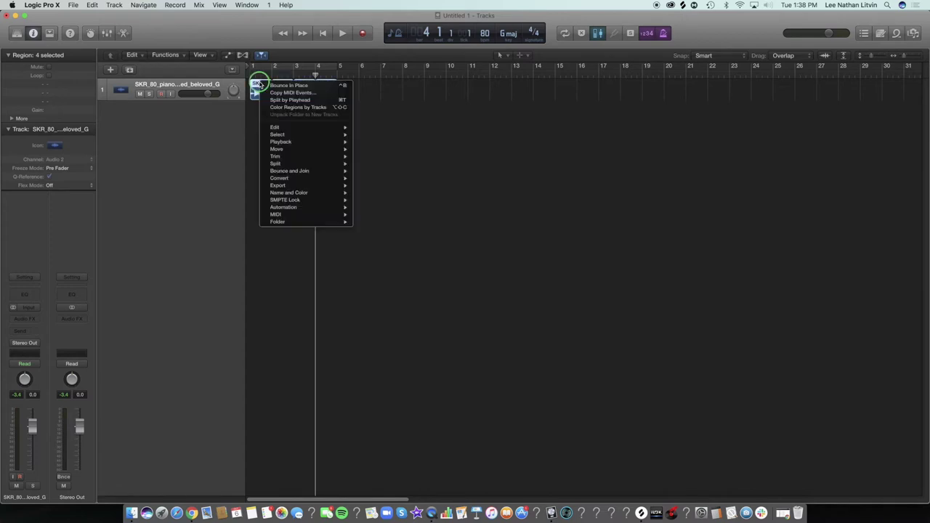
pyautogui.click(252, 130)
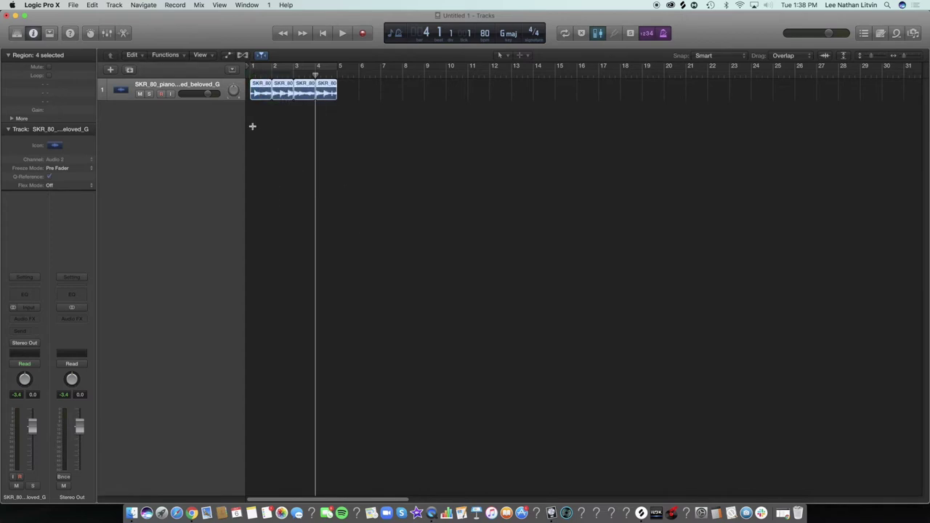
pyautogui.click(335, 76)
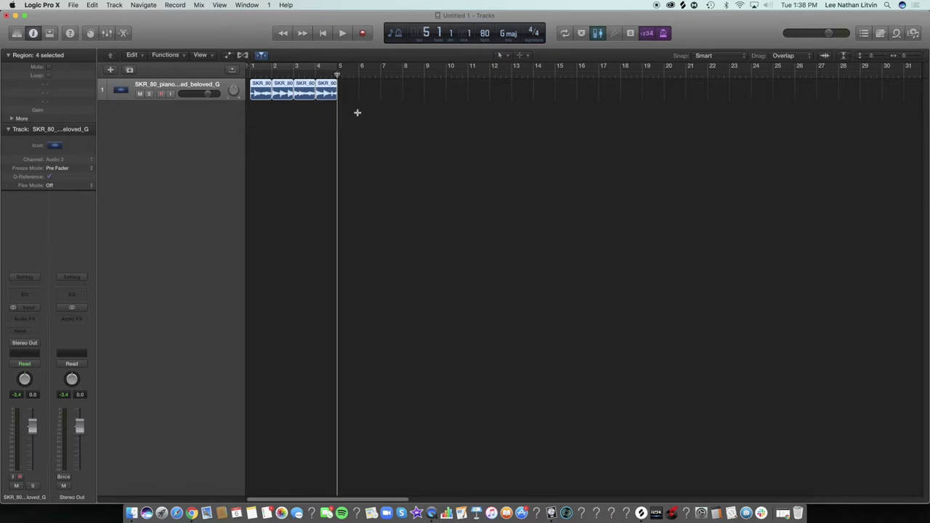
pyautogui.press('super+v')
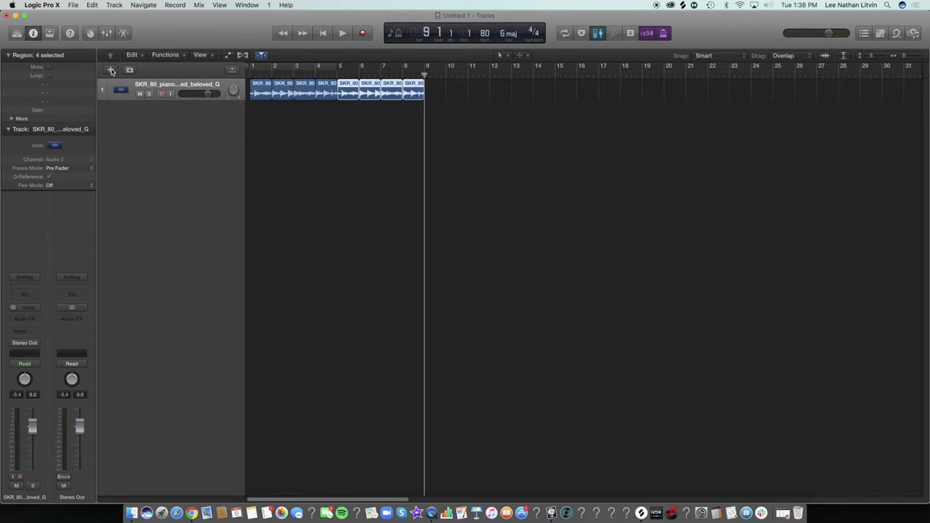
# Create one new software instrument track using EXS24 (Sampler) in Stereo
pyautogui.click(110, 69)
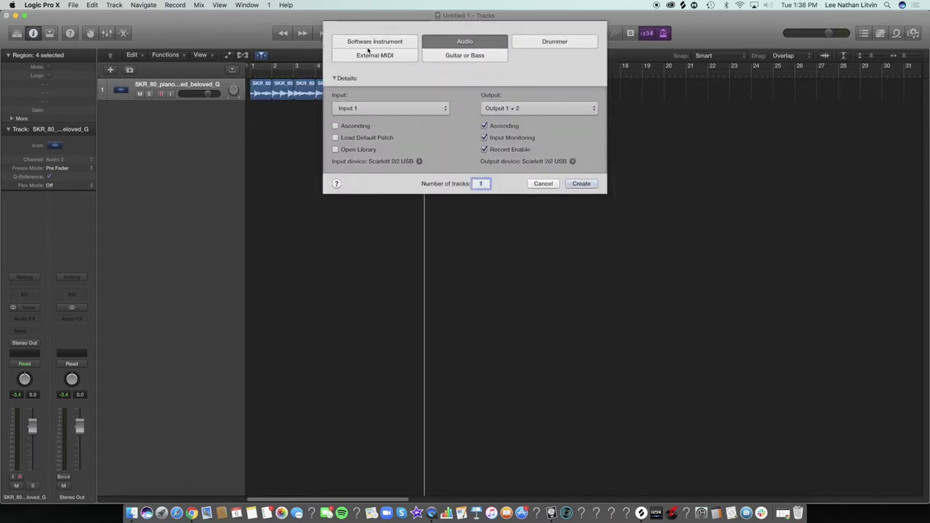
pyautogui.click(370, 45)
pyautogui.click(390, 113)
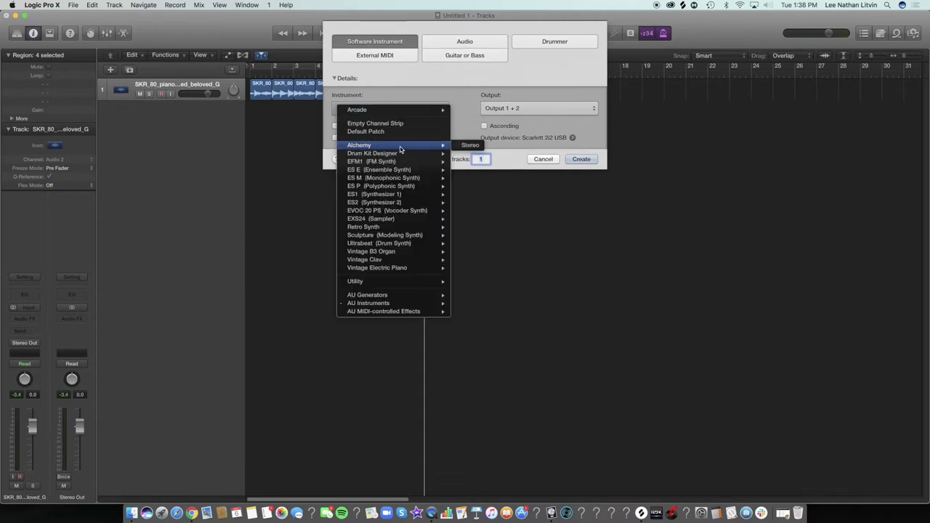
pyautogui.moveTo(440, 223)
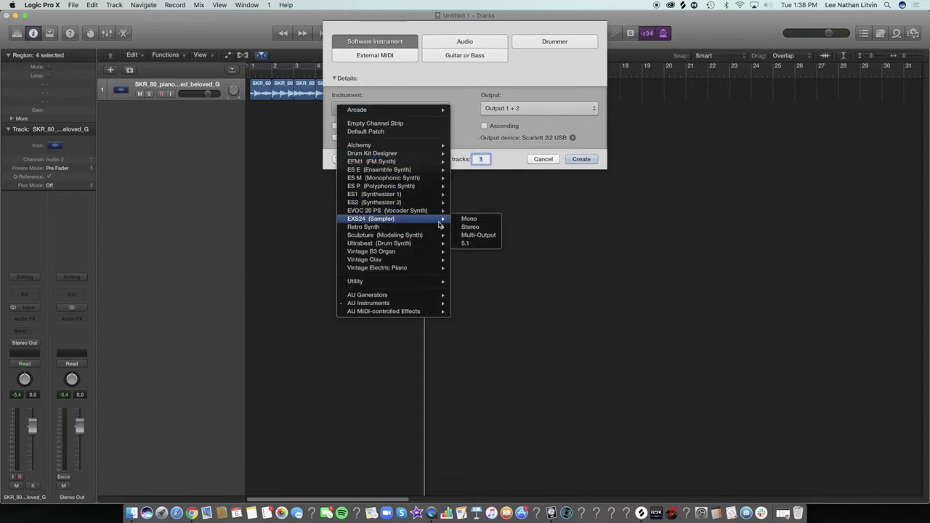
pyautogui.click(477, 231)
pyautogui.click(580, 158)
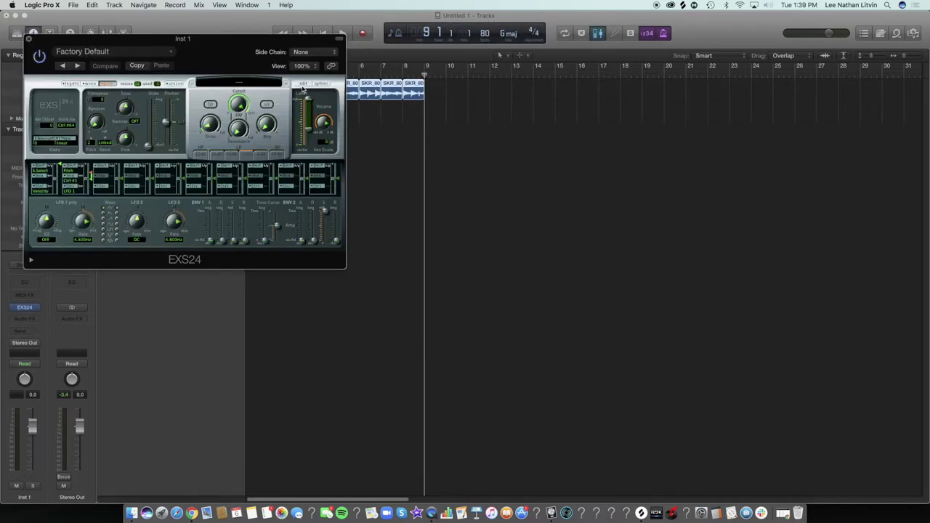
# Open the Advanced Tools preferences and check which additional options are enabled
pyautogui.click(11, 5)
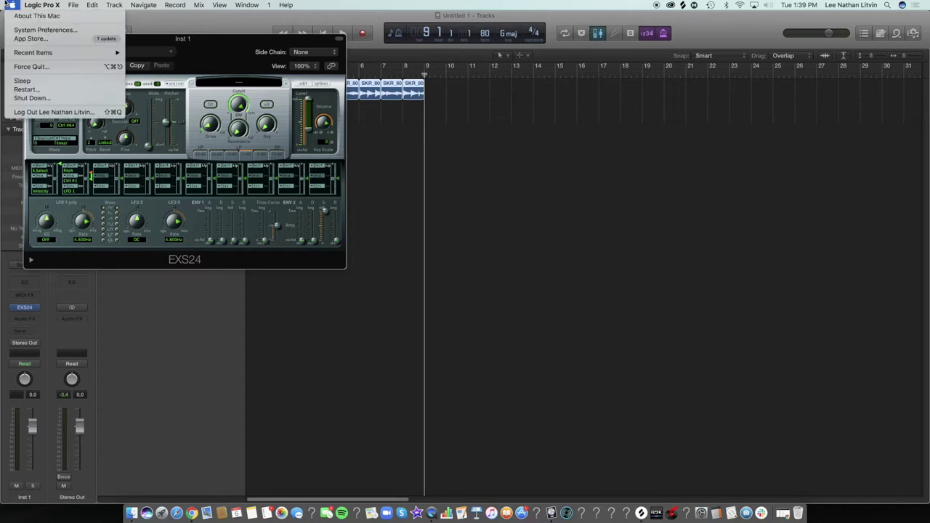
pyautogui.moveTo(34, 6)
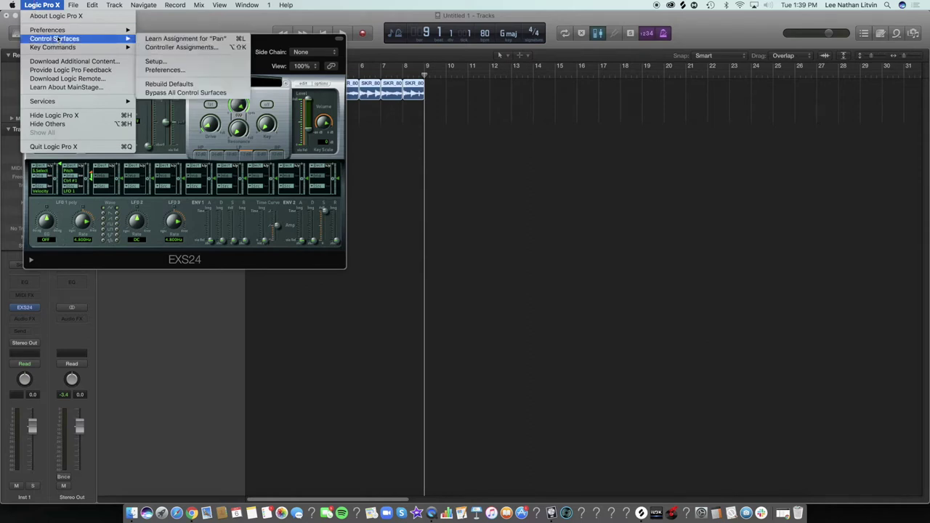
pyautogui.moveTo(59, 30)
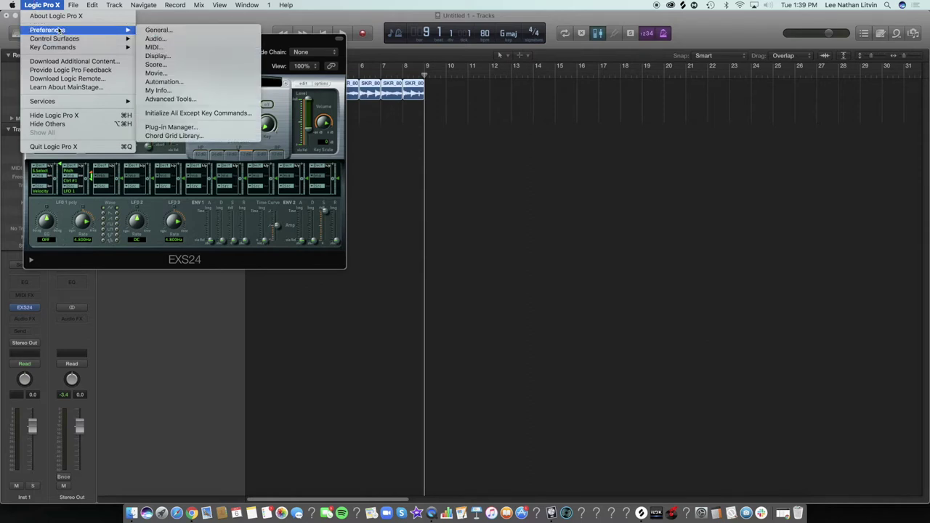
pyautogui.click(220, 99)
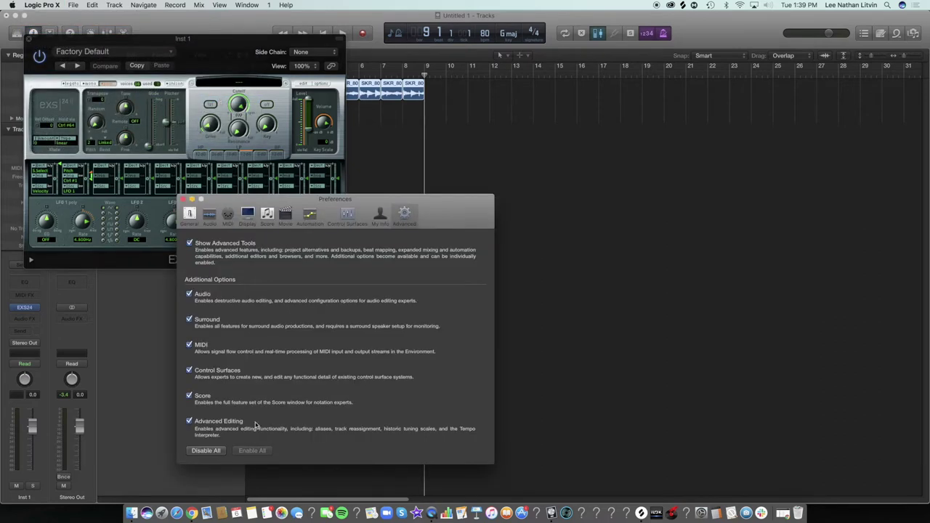
# Close the preferences, open the EXS24 Instrument Editor and load the eight piano slices as separate zones from C1 to G1
pyautogui.click(183, 199)
pyautogui.click(310, 84)
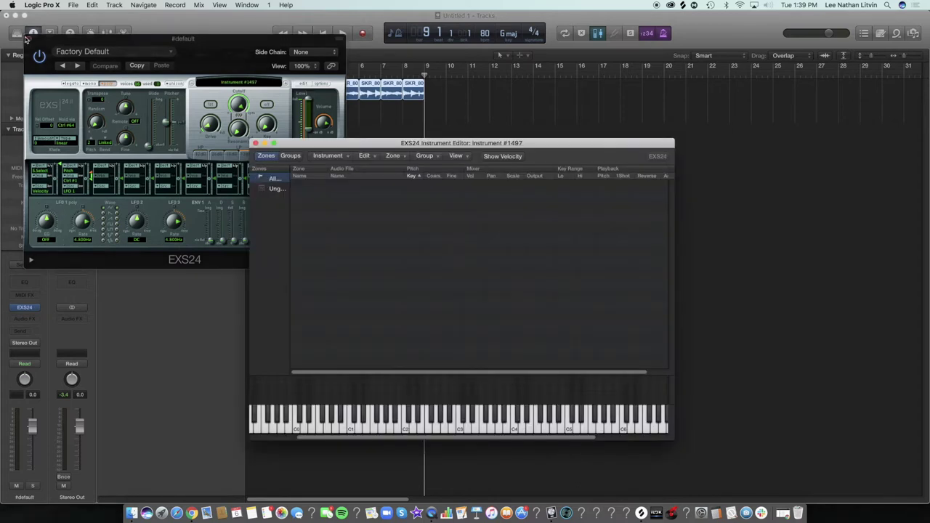
pyautogui.click(29, 38)
pyautogui.moveTo(447, 105); pyautogui.dragTo(318, 220)
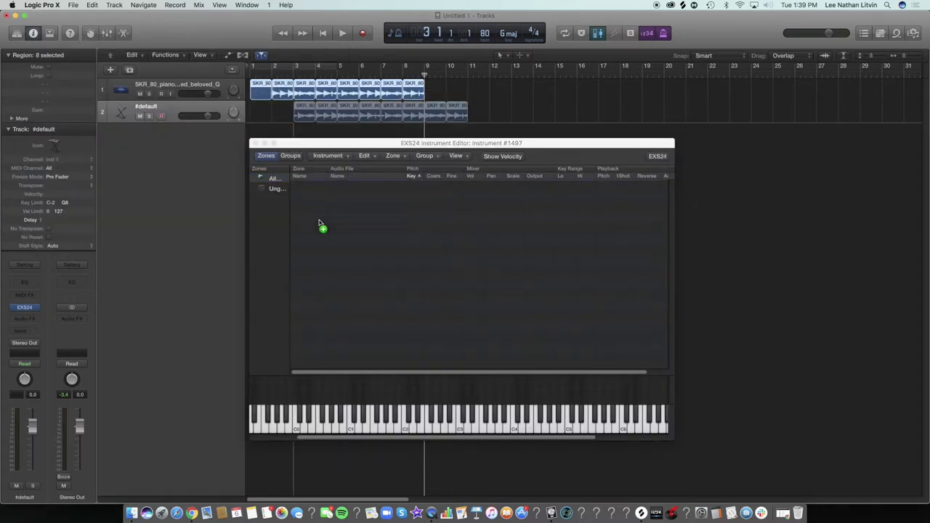
pyautogui.click(533, 241)
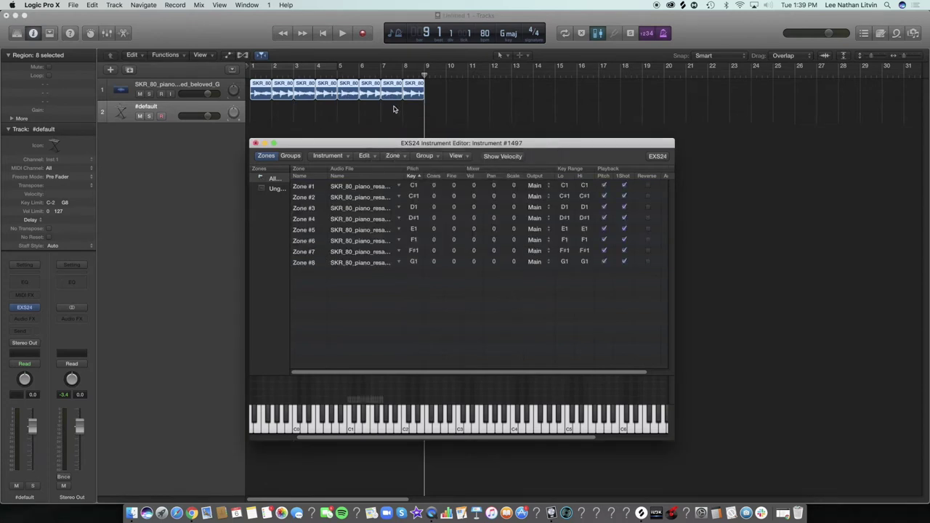
# Turn on reverse playback for zones #5 to #8 in the EXS24 Instrument Editor
pyautogui.click(304, 264)
pyautogui.hotkey('shift', 'Up')
pyautogui.hotkey('shift', 'Up')
pyautogui.hotkey('shift', 'Up')
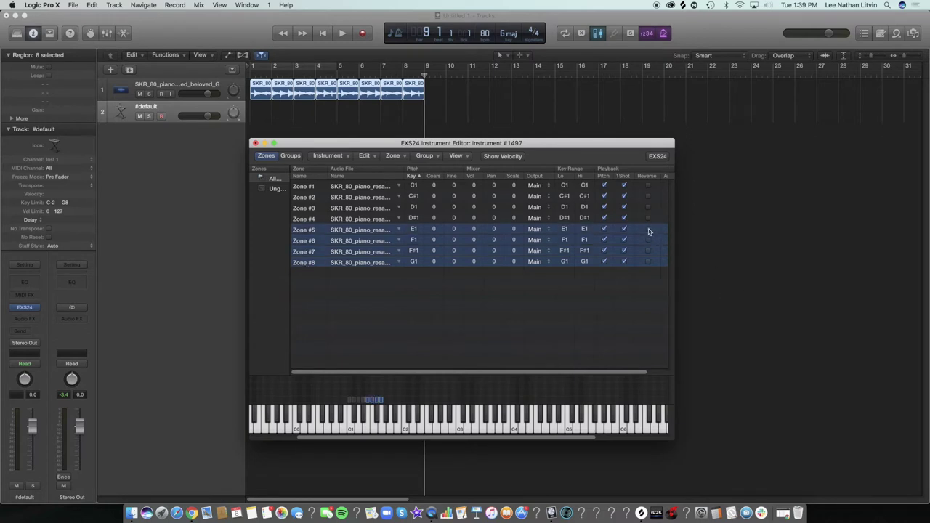
# Audition the zones one after another from Zone #1 to Zone #6
pyautogui.click(316, 189)
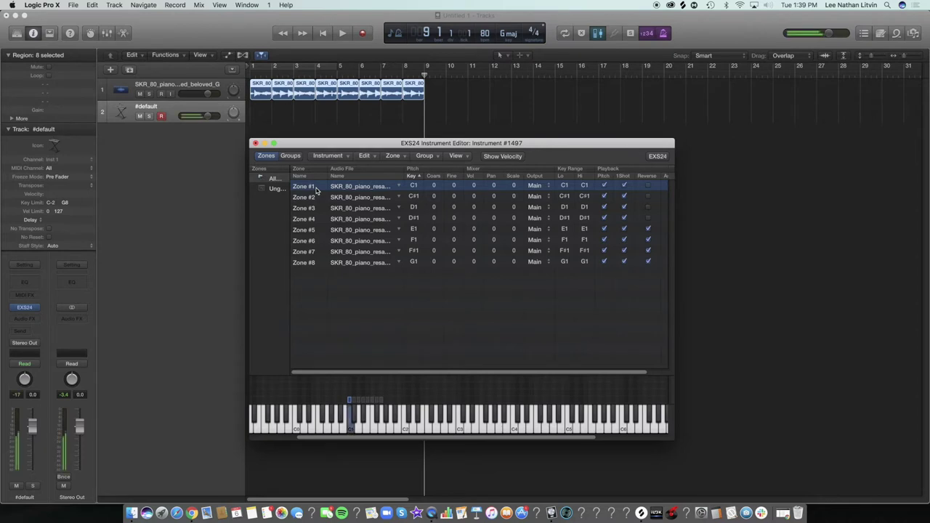
pyautogui.press('Down')
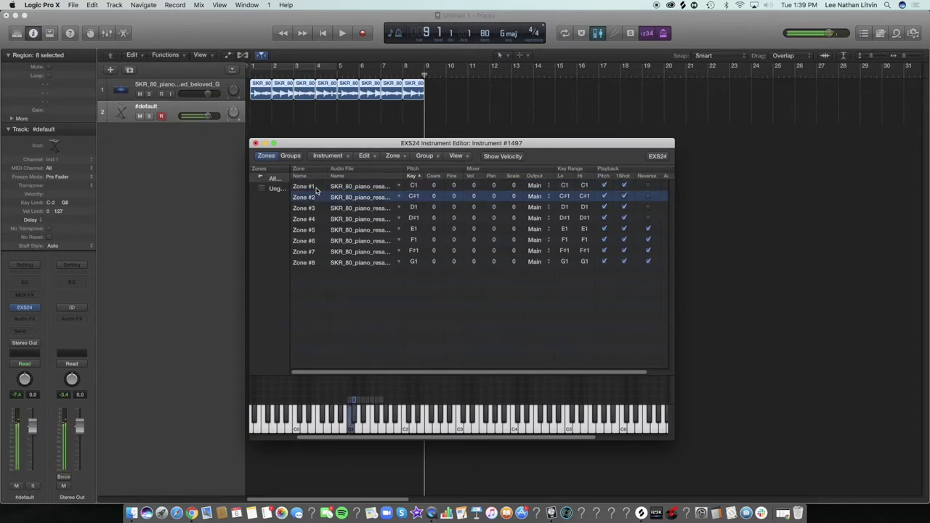
pyautogui.press('Down')
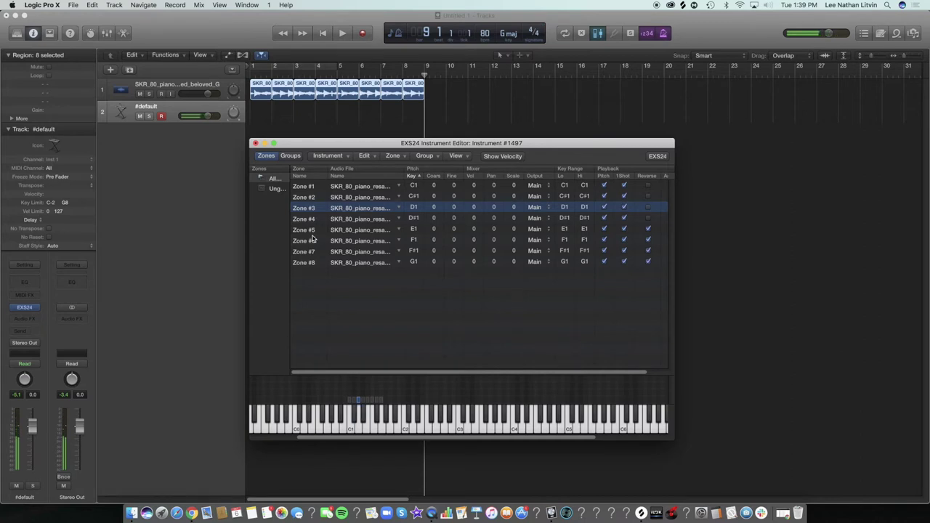
pyautogui.press('Down')
pyautogui.press('Down')
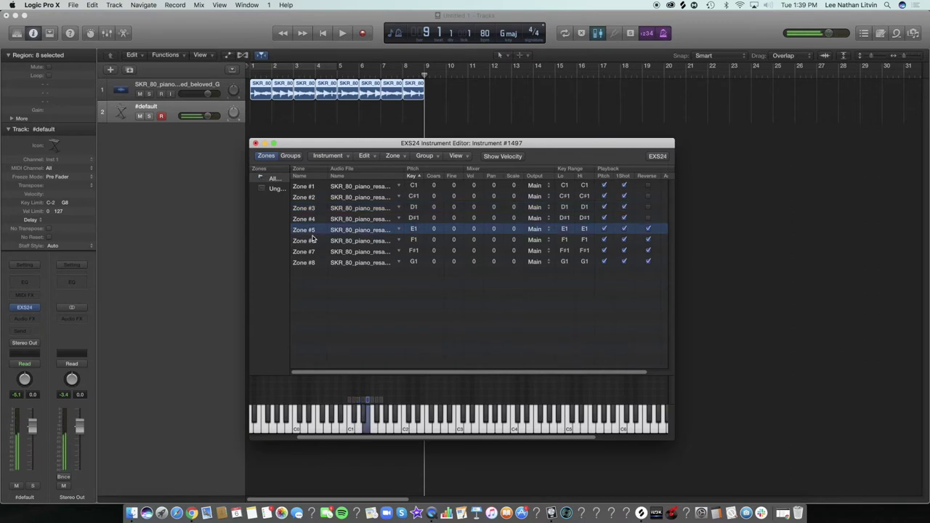
pyautogui.press('Down')
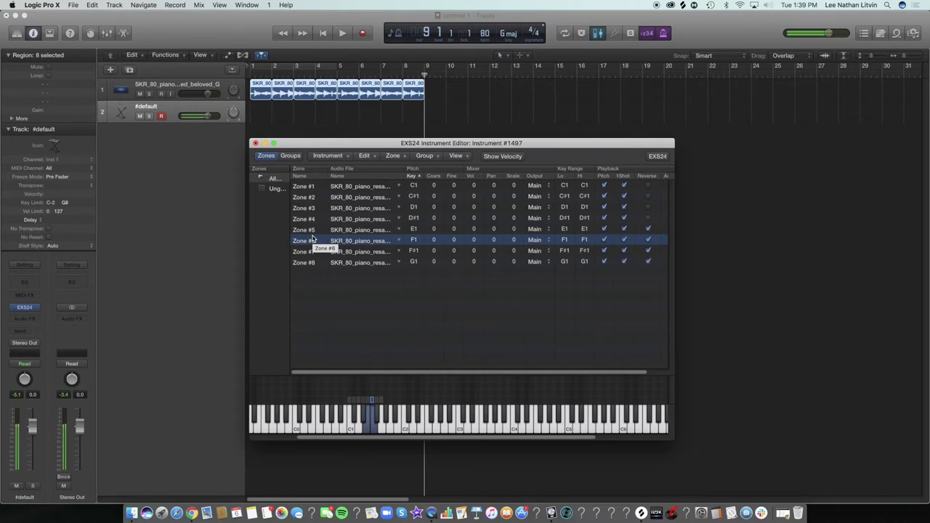
# Create a new zone group and assign all eight zones to it
pyautogui.click(361, 300)
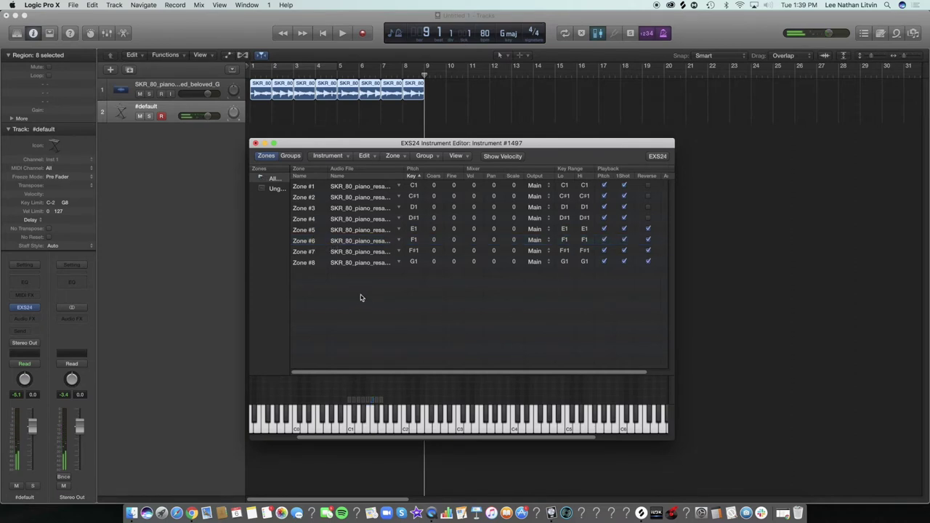
pyautogui.press('super+a')
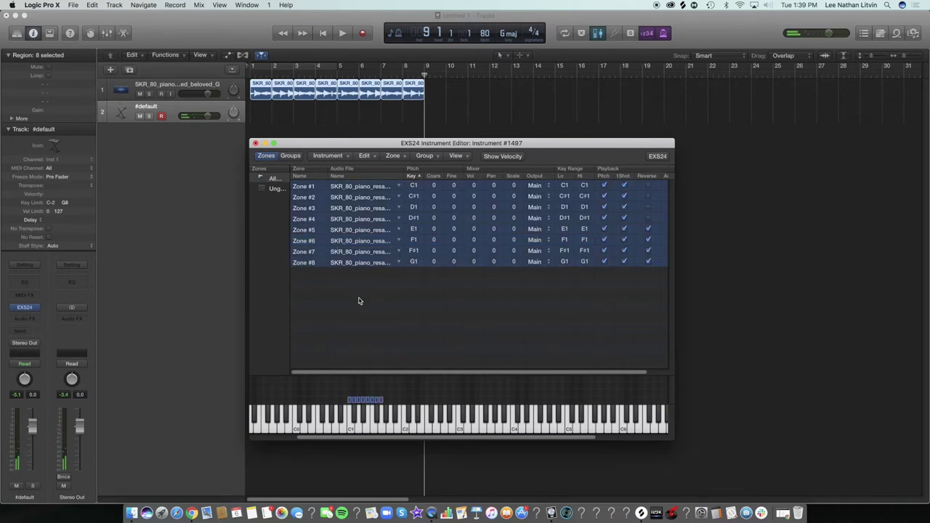
pyautogui.click(426, 157)
pyautogui.click(428, 167)
pyautogui.moveTo(355, 207); pyautogui.dragTo(277, 201)
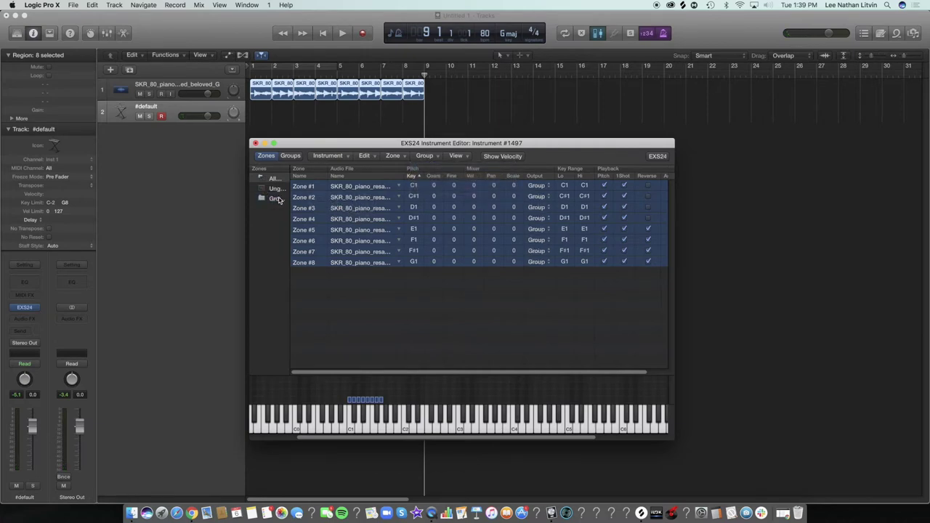
# Set the new group's polyphony to 1 voice, comparing it with the Max setting
pyautogui.click(290, 156)
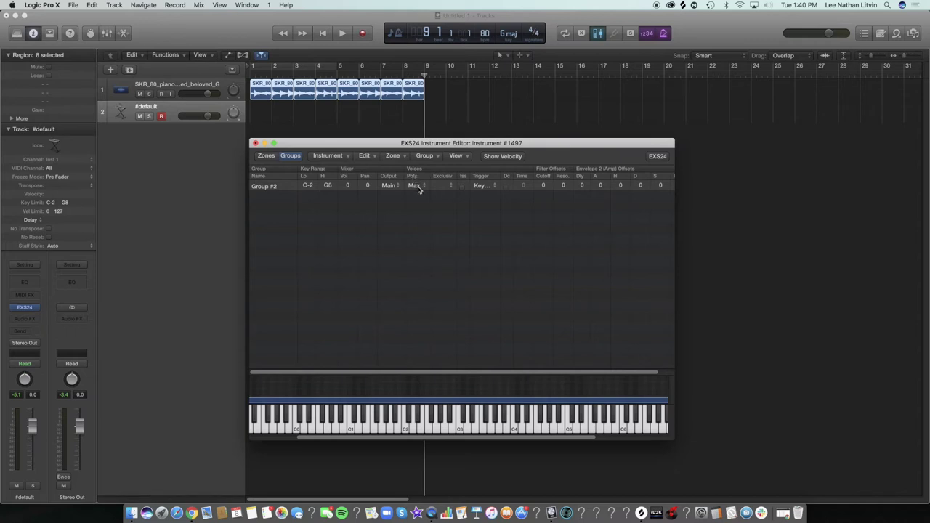
pyautogui.click(417, 187)
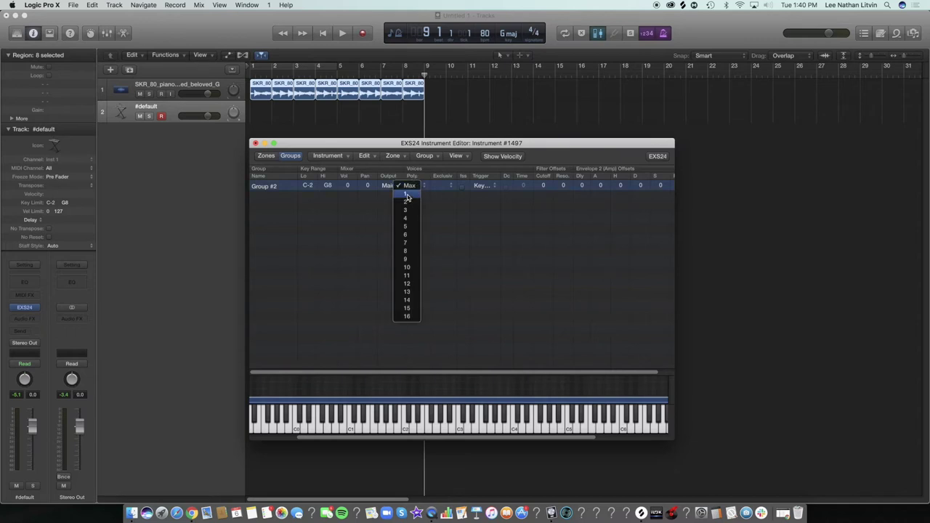
pyautogui.click(407, 195)
pyautogui.click(422, 189)
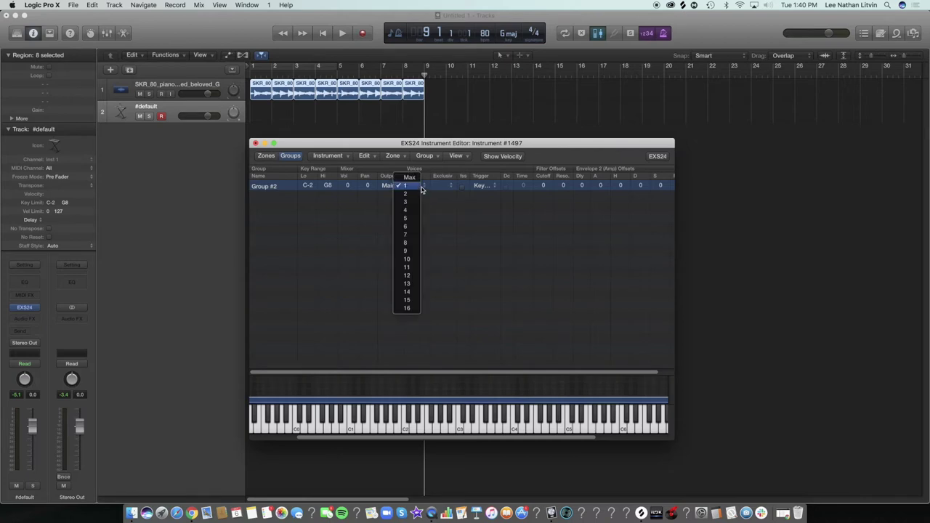
pyautogui.click(413, 184)
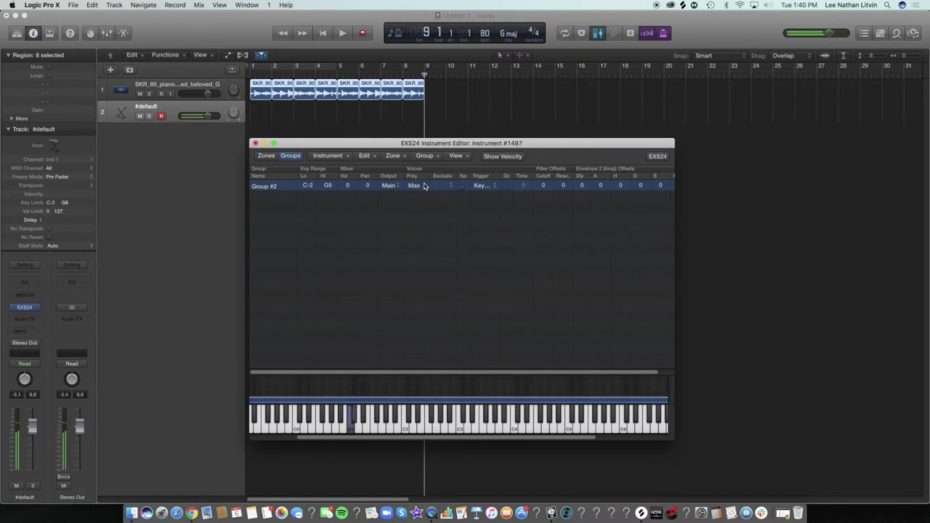
pyautogui.click(425, 186)
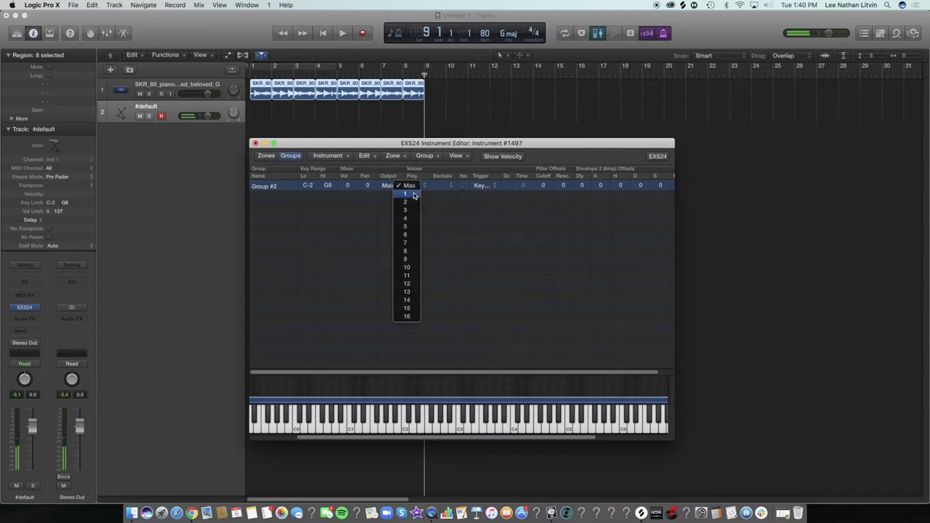
pyautogui.click(413, 195)
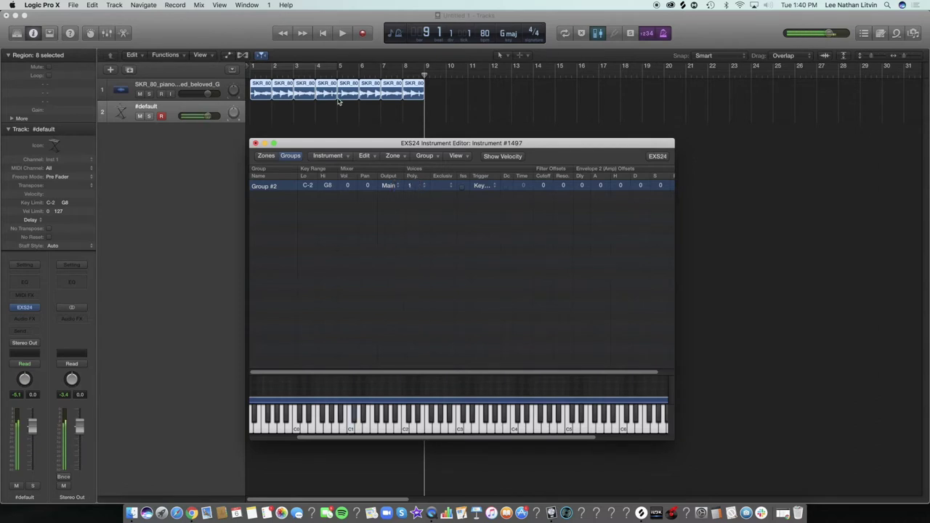
# Close the Instrument Editor and save the sampler instrument as "SK" in the Sampler Instruments folder
pyautogui.click(255, 144)
pyautogui.click(539, 195)
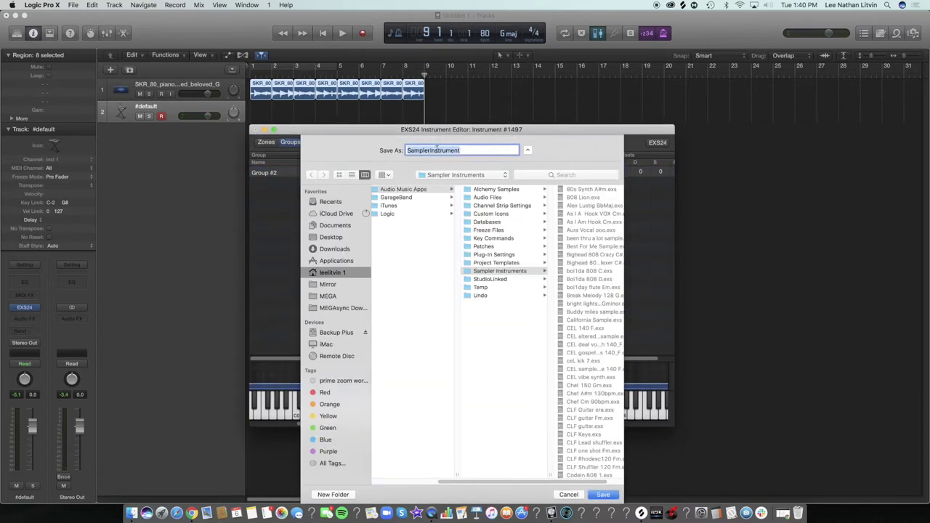
pyautogui.write('SK')
pyautogui.press('Return')
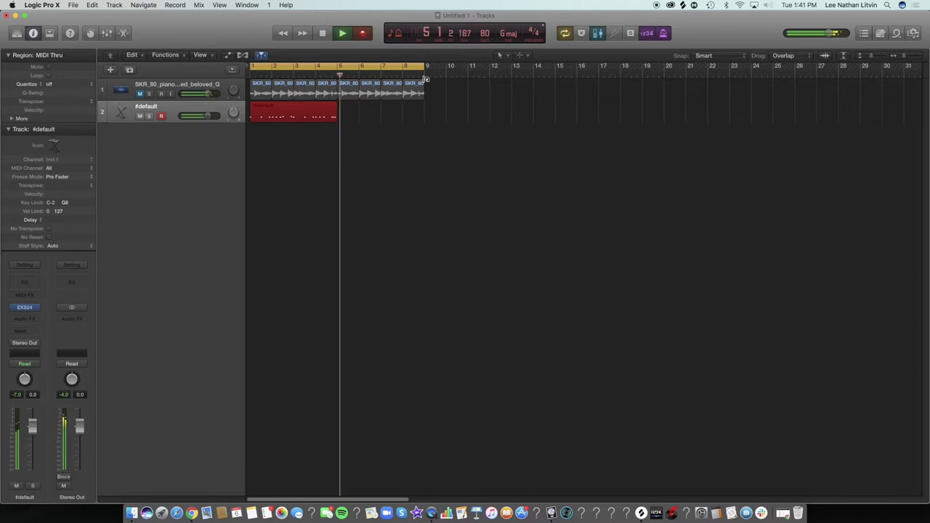
# Stop recording the four-bar sampler part, place the playhead at bar 5 and copy the recorded region
pyautogui.press('space')
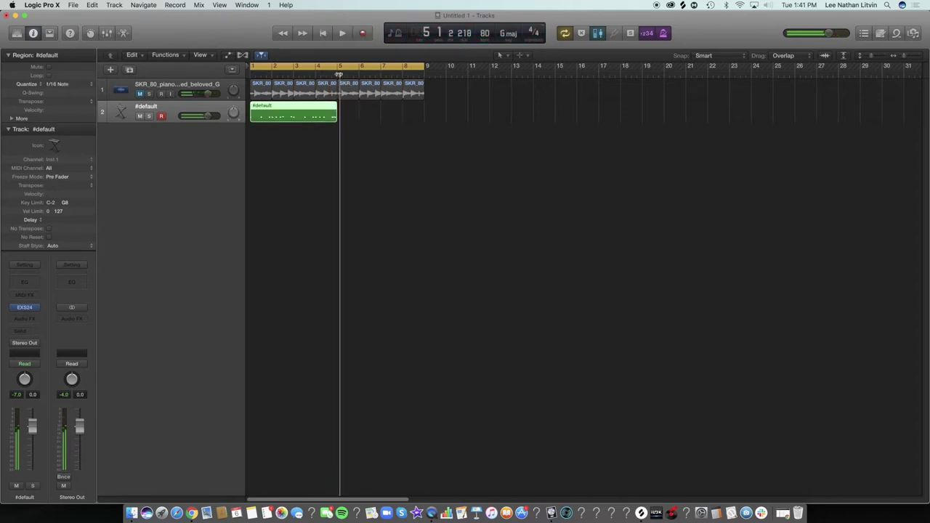
pyautogui.moveTo(339, 74); pyautogui.dragTo(336, 74)
pyautogui.press('super+c')
pyautogui.press('super+v')
pyautogui.moveTo(464, 104); pyautogui.dragTo(304, 113)
pyautogui.press('super+j')
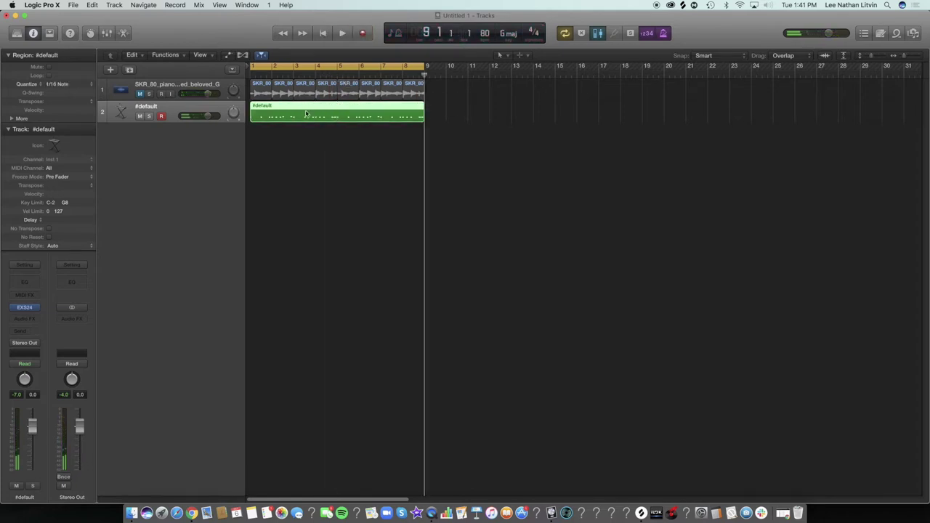
pyautogui.press('super+z')
pyautogui.click(369, 145)
pyautogui.click(362, 115)
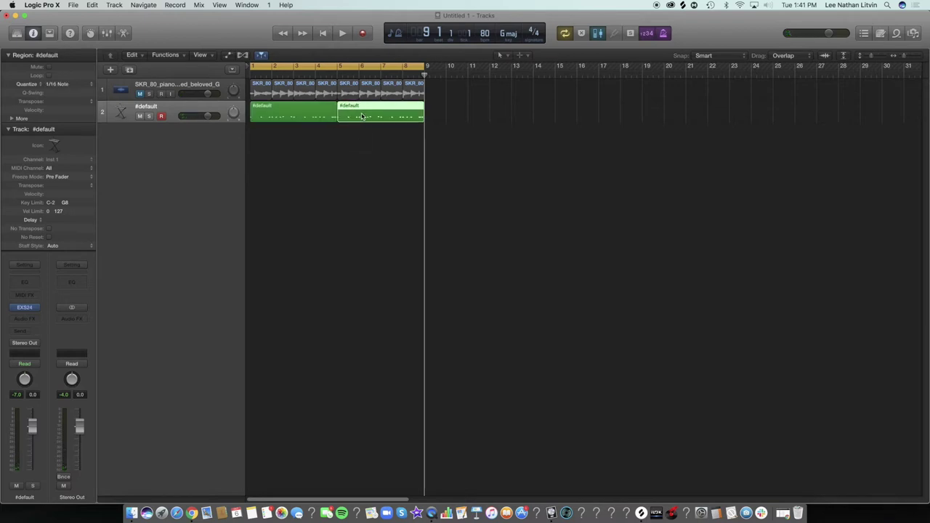
pyautogui.press('Delete')
pyautogui.click(324, 111)
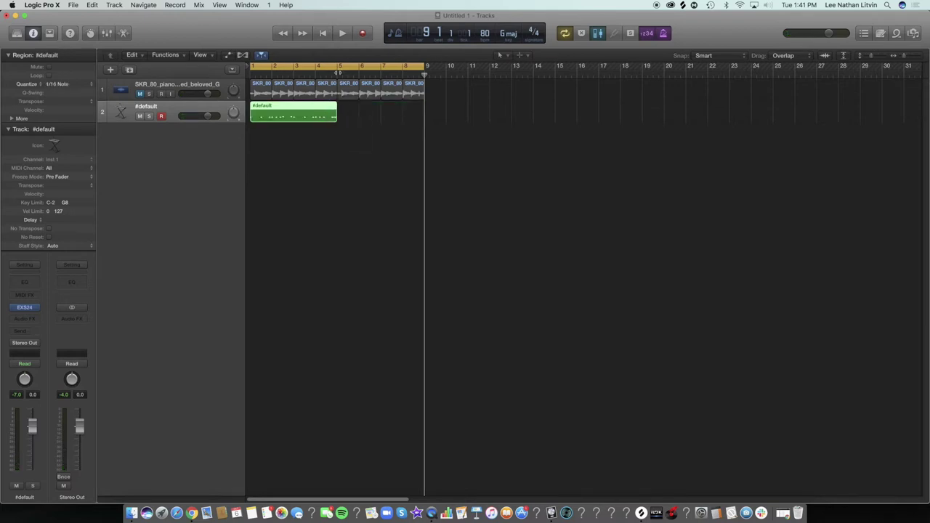
# Paste the copied MIDI region at bar 5 and join both regions into one eight-bar region
pyautogui.press('super+v')
pyautogui.moveTo(487, 116); pyautogui.dragTo(325, 120)
pyautogui.press('super+j')
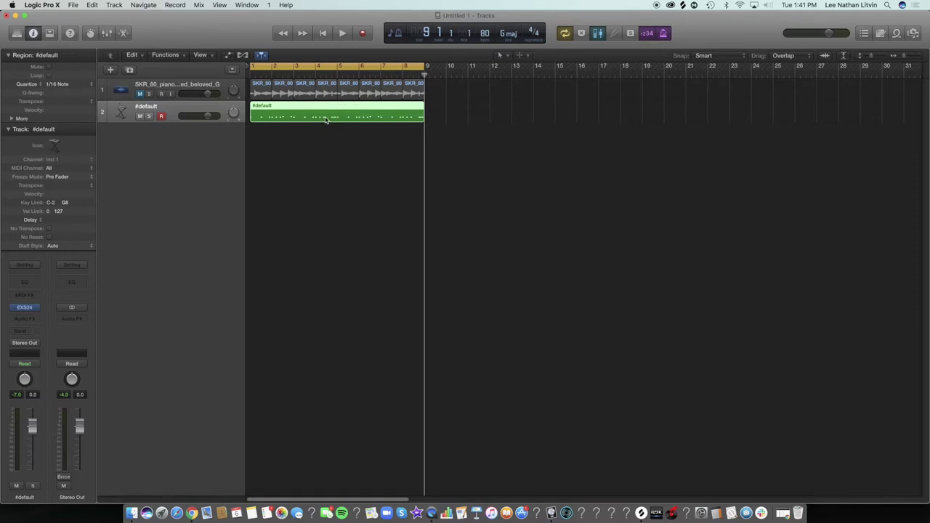
# Collapse the region and track inspectors, then add a Channel EQ to the sampler track and start playback
pyautogui.click(8, 56)
pyautogui.click(8, 69)
pyautogui.click(24, 282)
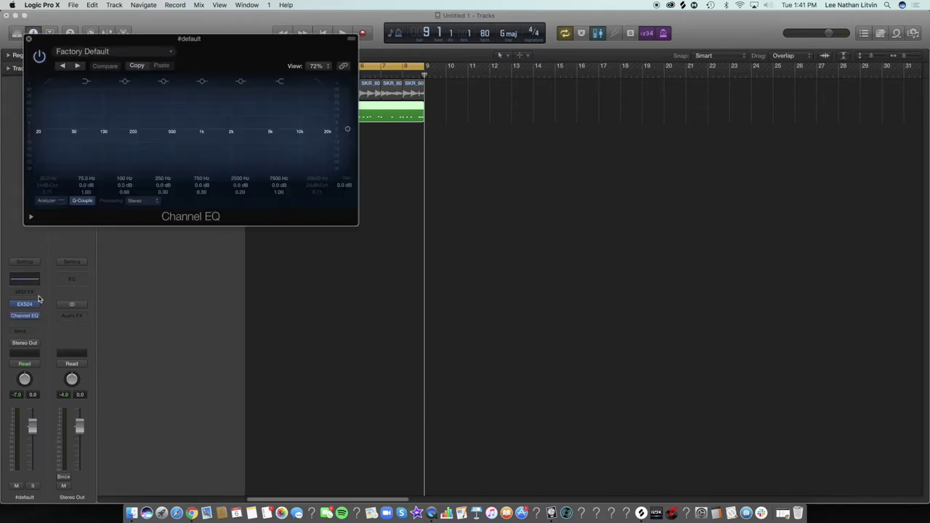
pyautogui.press('space')
# Enable the Channel EQ's low cut, raise its frequency, and switch off the third and fourth bands
pyautogui.click(48, 82)
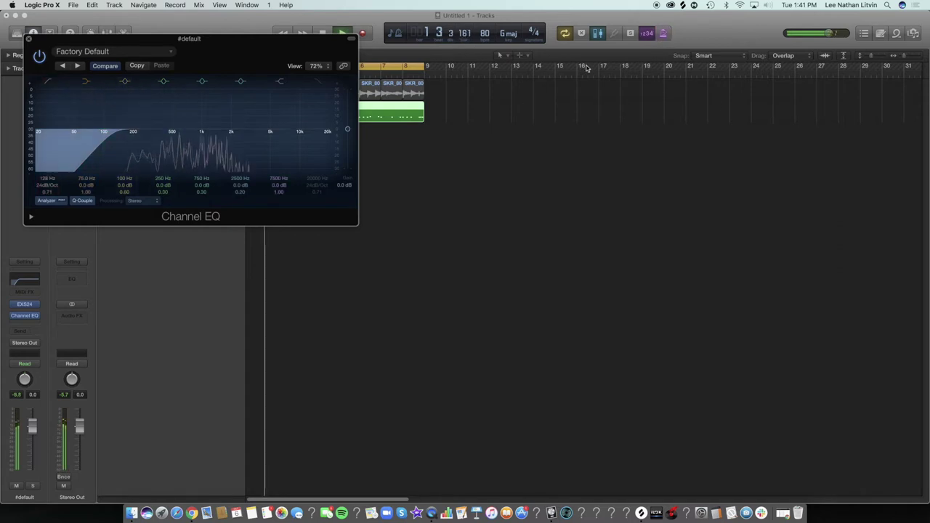
pyautogui.moveTo(103, 149); pyautogui.dragTo(144, 145)
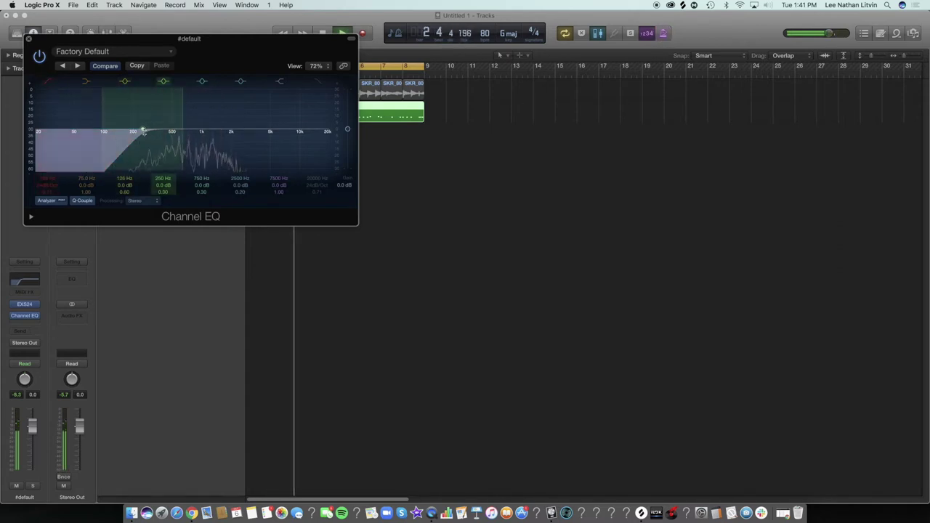
pyautogui.click(164, 82)
pyautogui.click(125, 83)
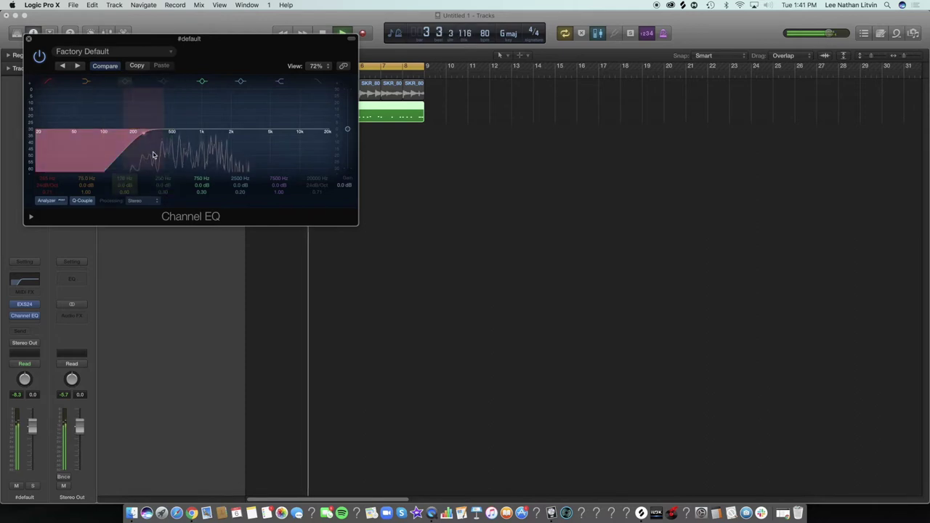
# Enable a high cut to roll off the highs, dip about 790 Hz by 5 dB, and close the EQ
pyautogui.click(318, 81)
pyautogui.moveTo(285, 107); pyautogui.dragTo(191, 136)
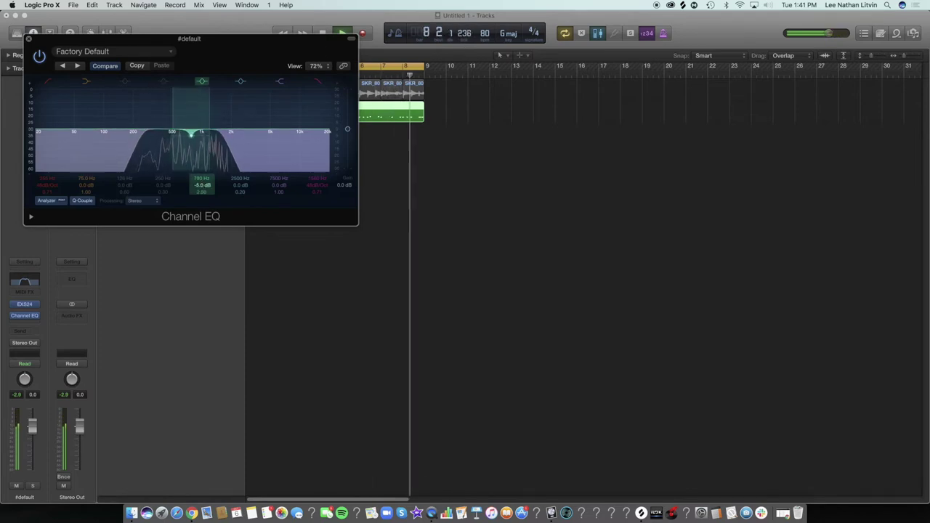
pyautogui.click(28, 40)
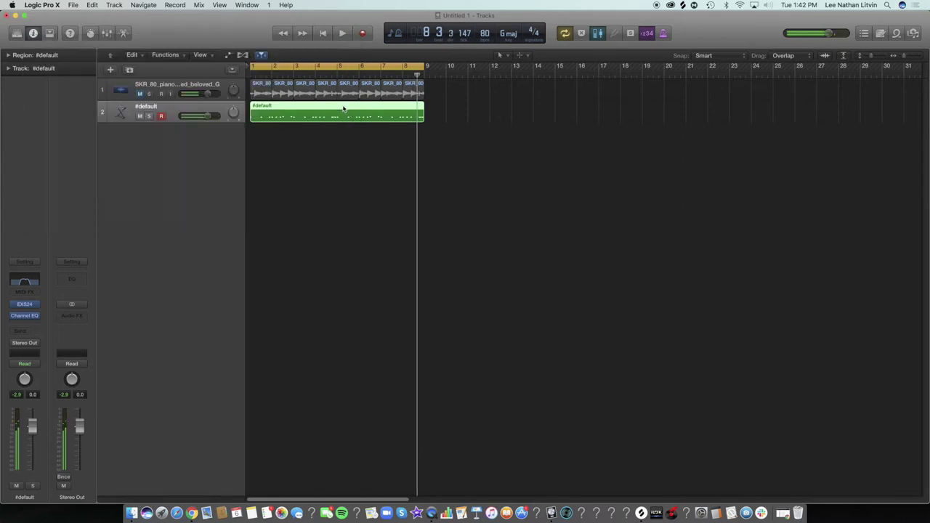
# Enlarge the tracks vertically and bounce the eight-bar MIDI region in place to a new track named sample_bip, with the source muted
pyautogui.rightClick(344, 108)
pyautogui.click(316, 138)
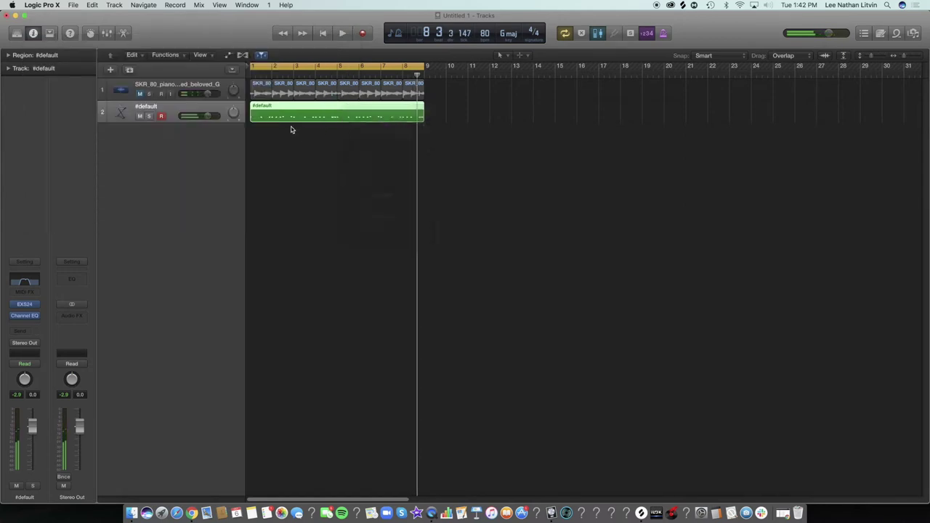
pyautogui.click(874, 56)
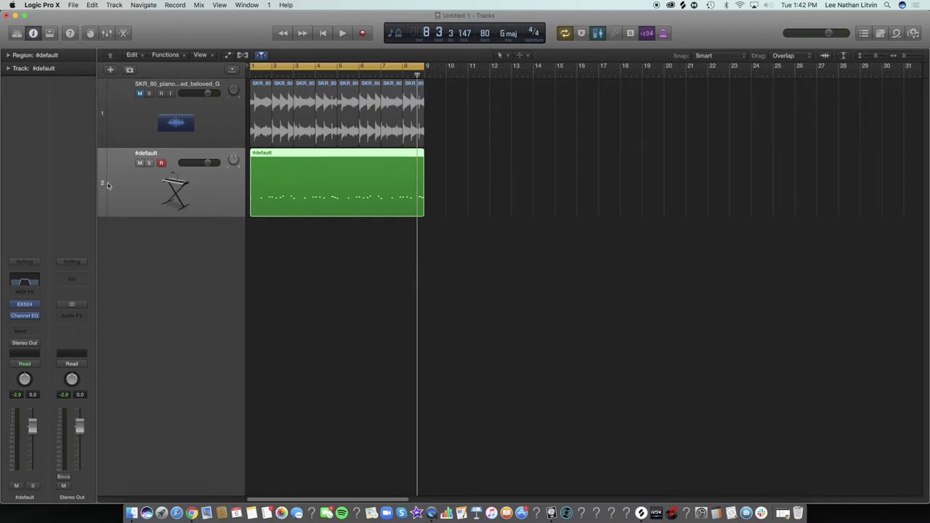
pyautogui.rightClick(269, 173)
pyautogui.click(284, 176)
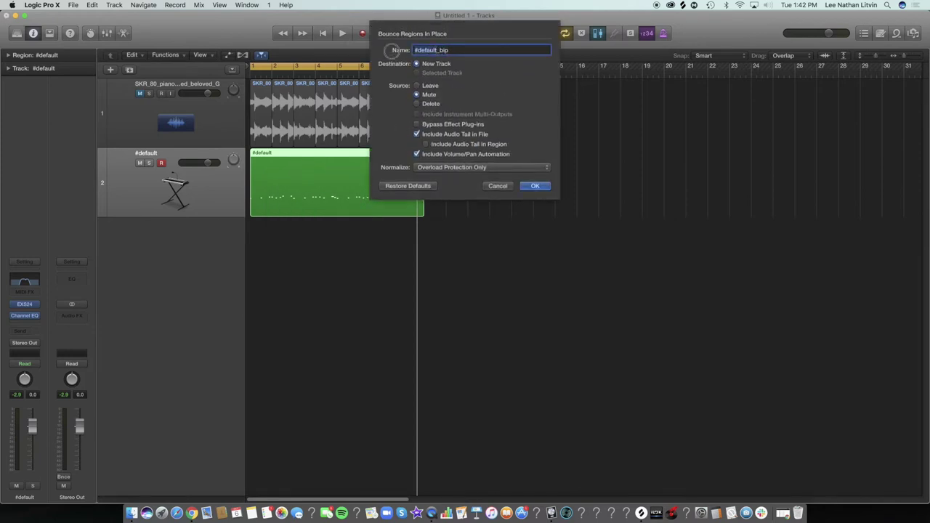
pyautogui.write('sample')
pyautogui.press('Return')
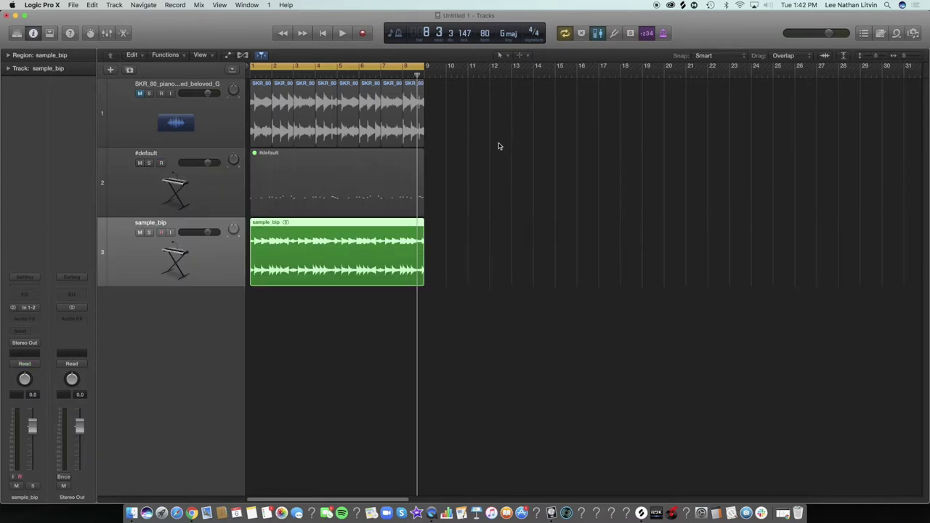
# Delete the #default sampler track along with its MIDI region, and briefly play back the bounced sample_bip audio
pyautogui.click(223, 197)
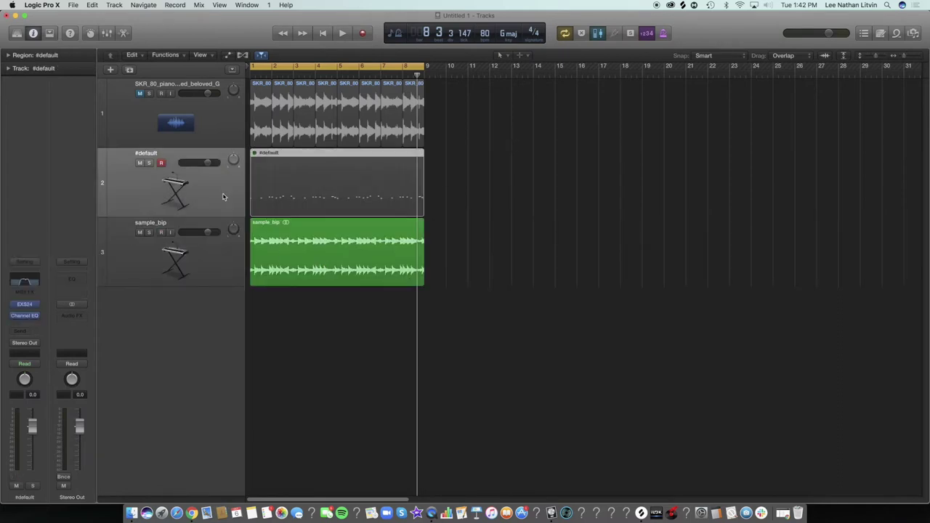
pyautogui.press('BackSpace')
pyautogui.press('BackSpace')
pyautogui.press('space')
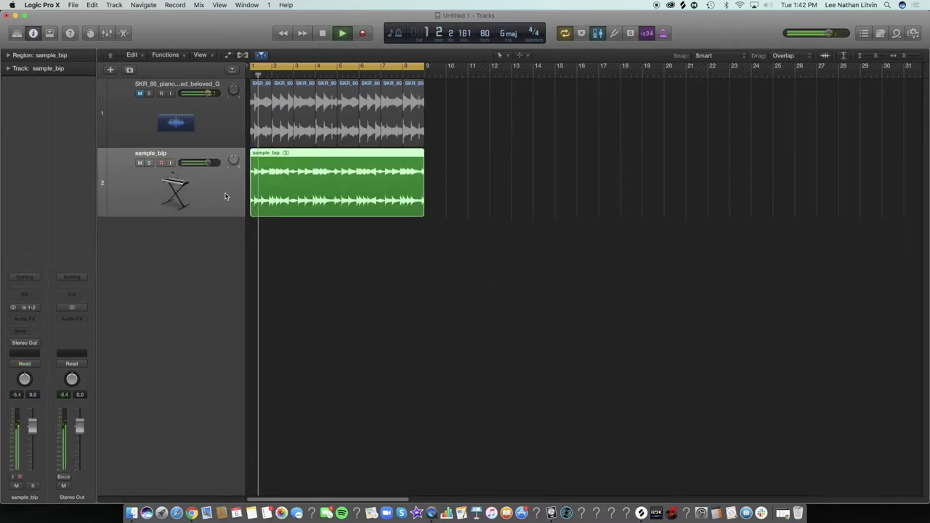
pyautogui.press('space')
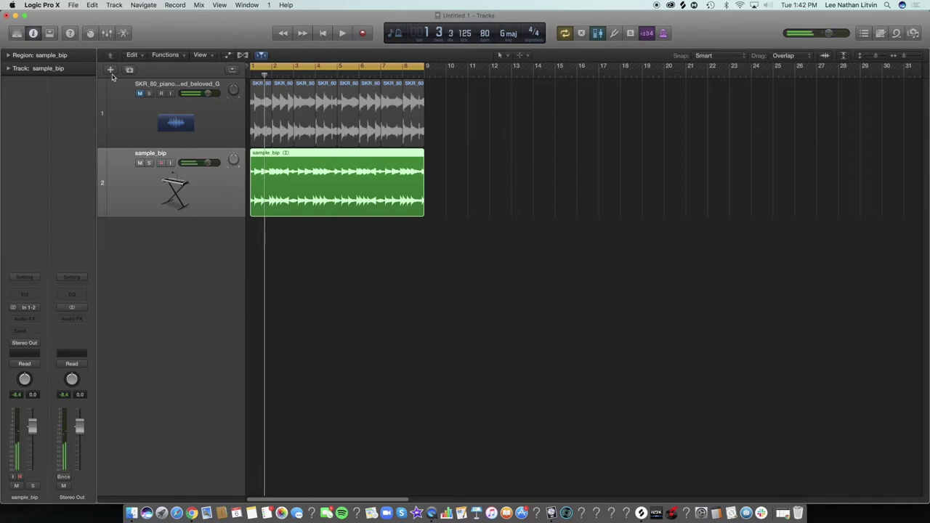
# Create one new software instrument track using Output's Arcade in stereo as its instrument
pyautogui.click(110, 70)
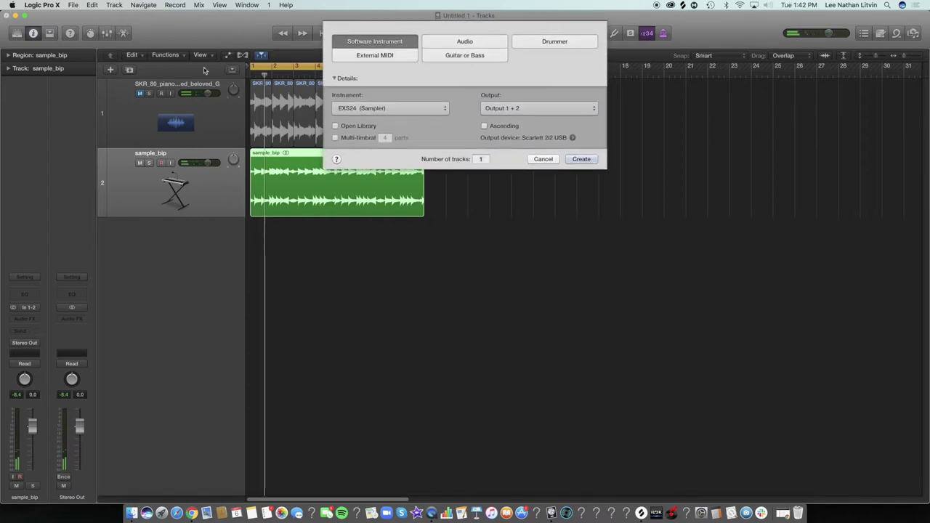
pyautogui.click(417, 109)
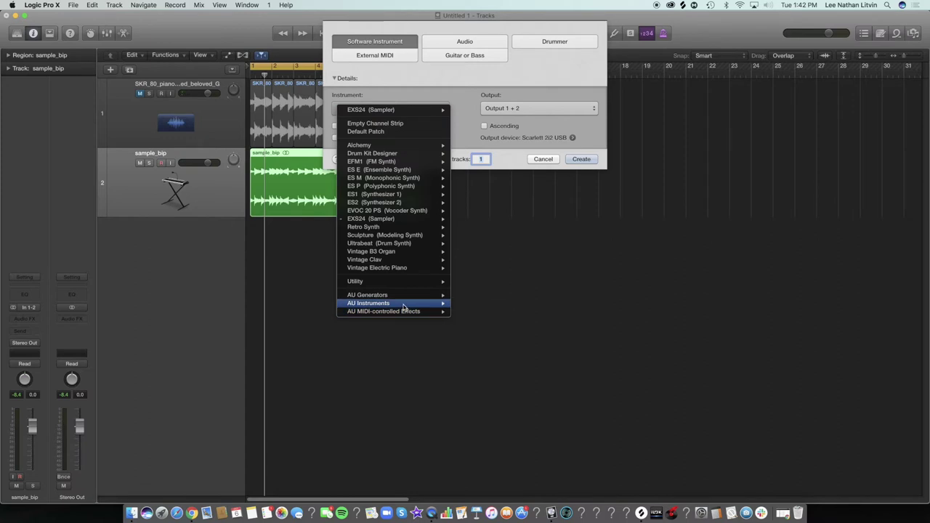
pyautogui.moveTo(404, 305)
pyautogui.moveTo(488, 345)
pyautogui.moveTo(566, 344)
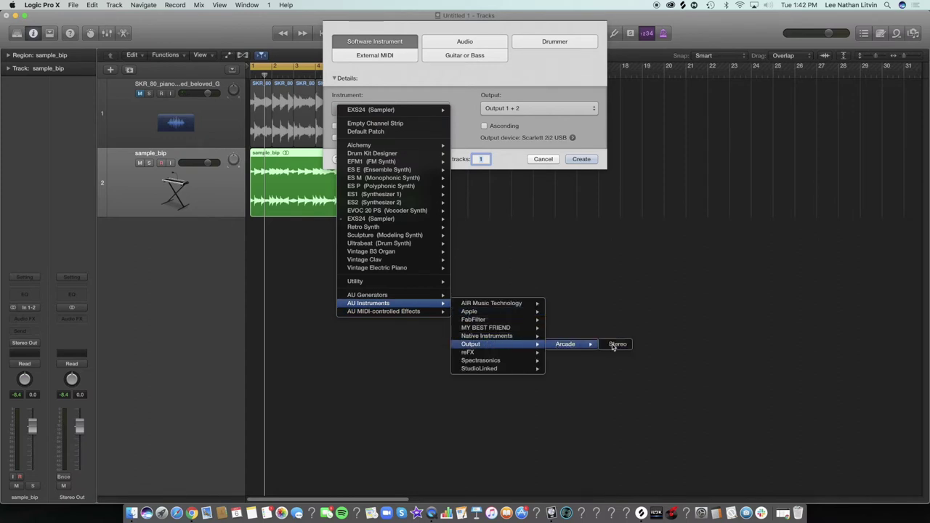
pyautogui.click(616, 343)
pyautogui.click(582, 159)
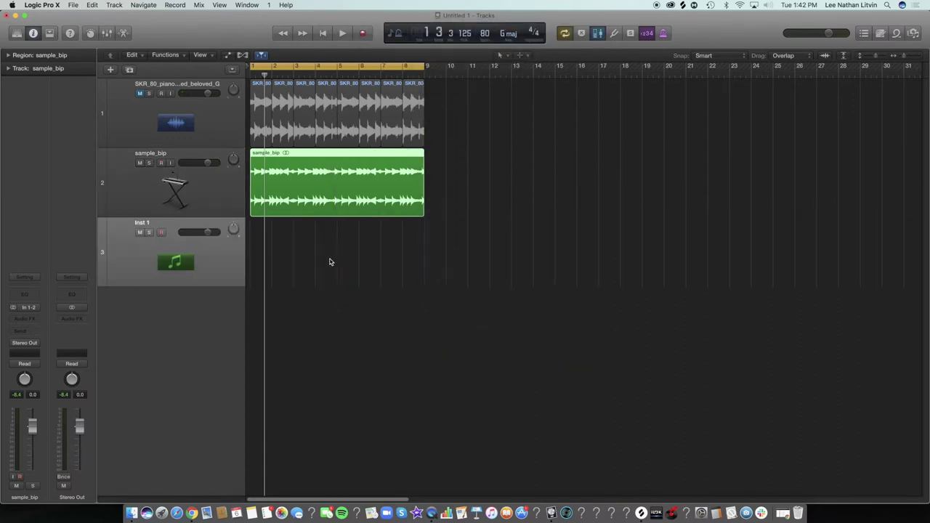
# Open the Arcade instrument on the new track and set its session key to G Maj
pyautogui.click(27, 307)
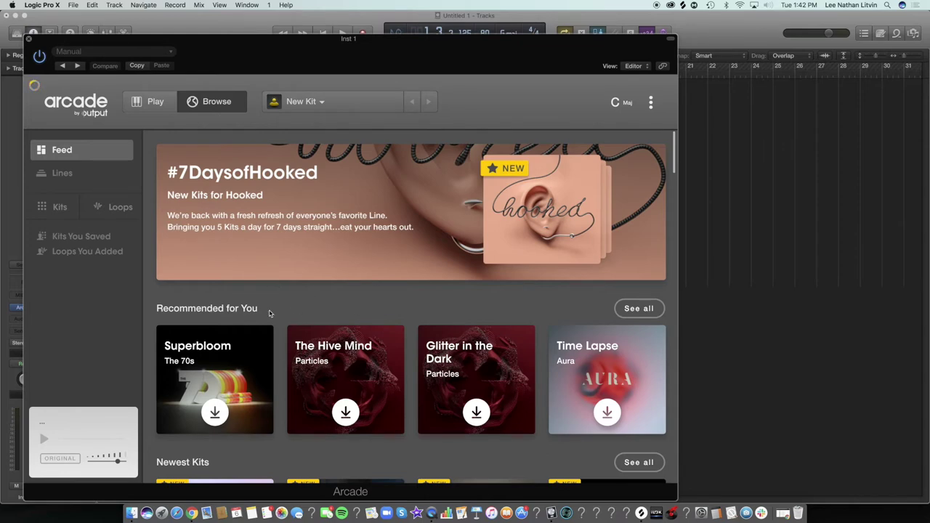
pyautogui.click(627, 103)
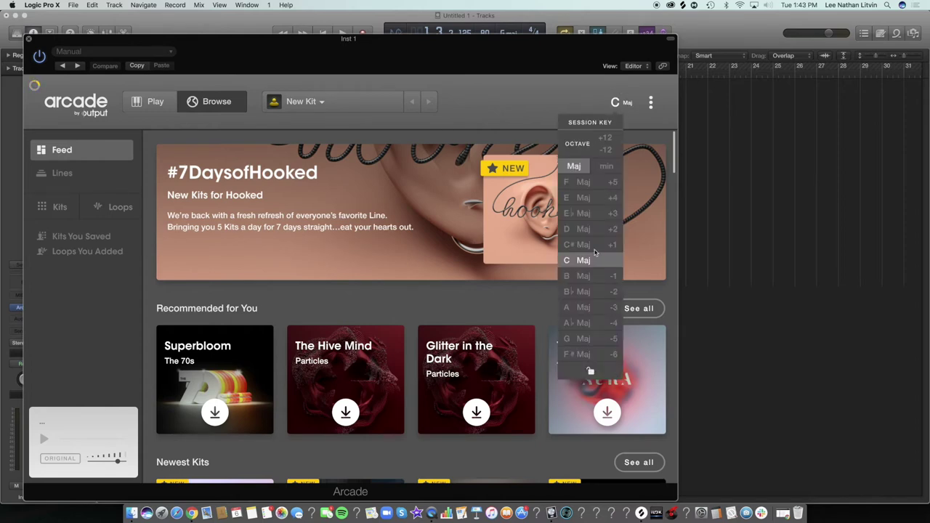
pyautogui.click(583, 341)
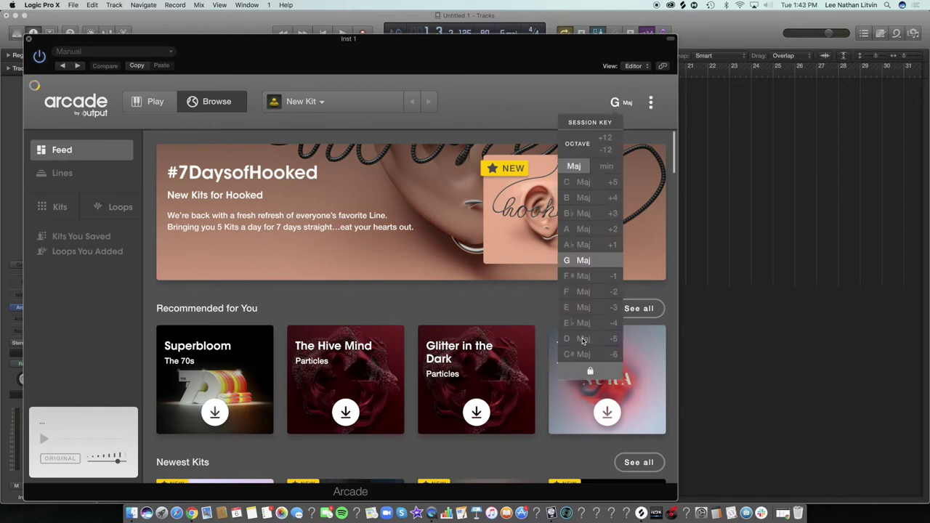
pyautogui.click(496, 105)
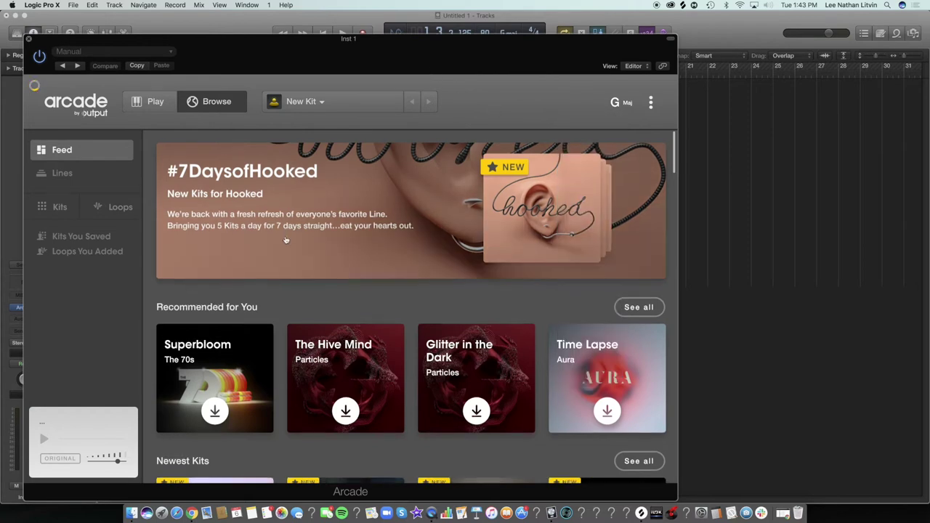
# Look through Arcade's feed and its list of lines, and open the Vintage Synths line
pyautogui.scroll(-2, 287, 238)
pyautogui.scroll(-10, 285, 237)
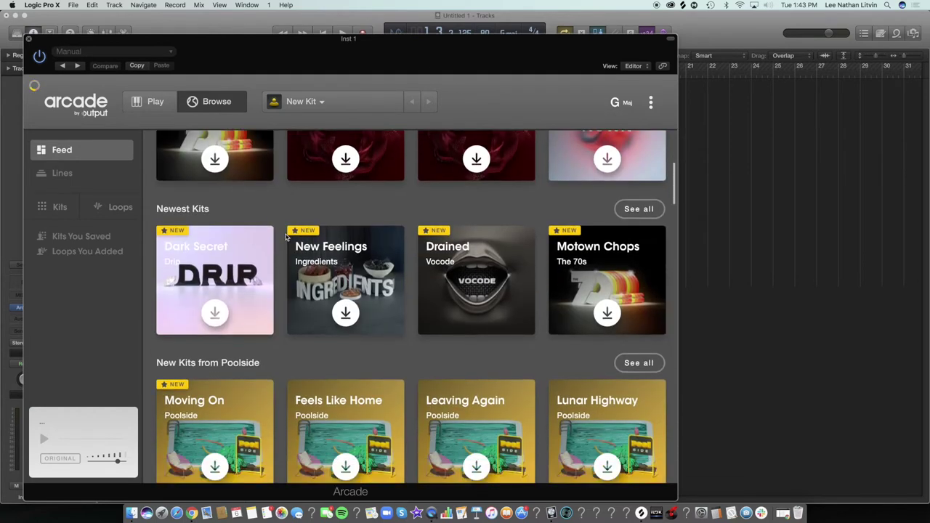
pyautogui.scroll(-10, 284, 238)
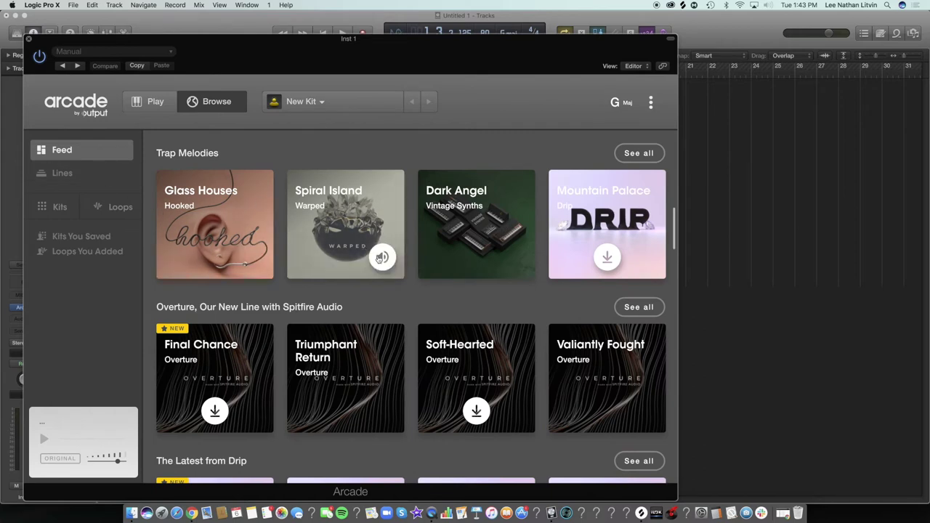
pyautogui.click(69, 173)
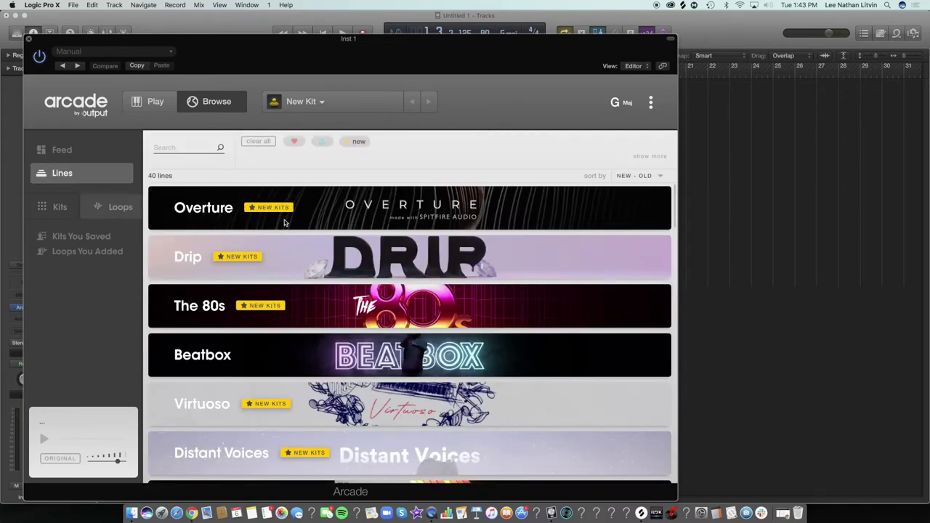
pyautogui.scroll(-3, 377, 220)
pyautogui.scroll(-5, 385, 291)
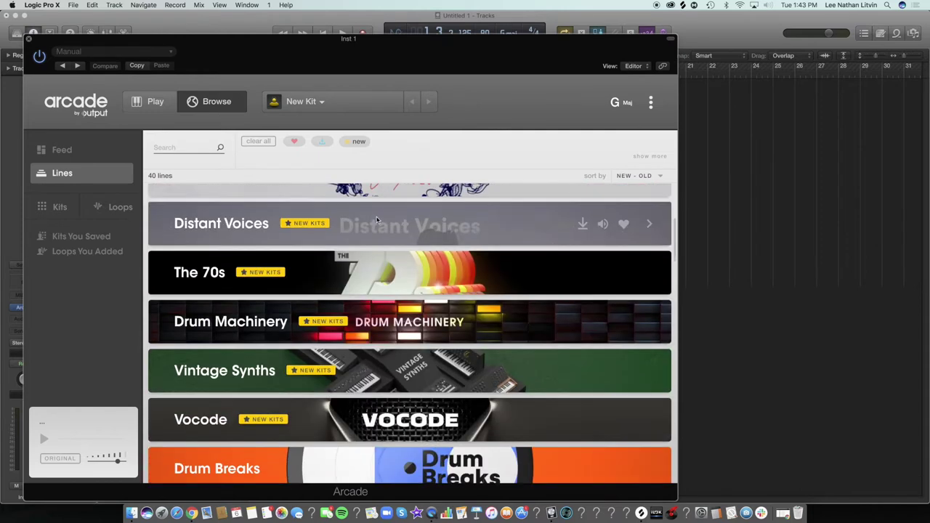
pyautogui.click(408, 373)
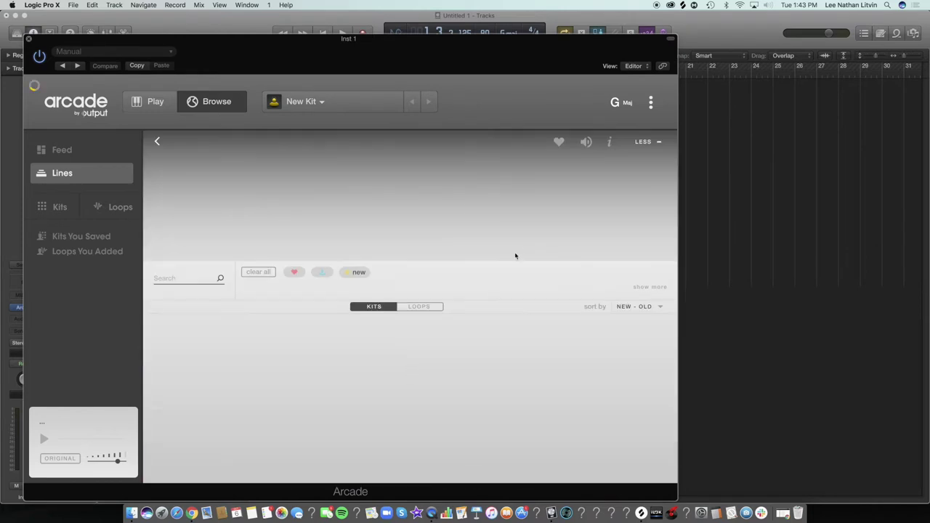
# Lower the Inst 1 track's volume to -5.2 dB, moving the Arcade window aside to reach the channel strip
pyautogui.moveTo(99, 49); pyautogui.dragTo(261, 58)
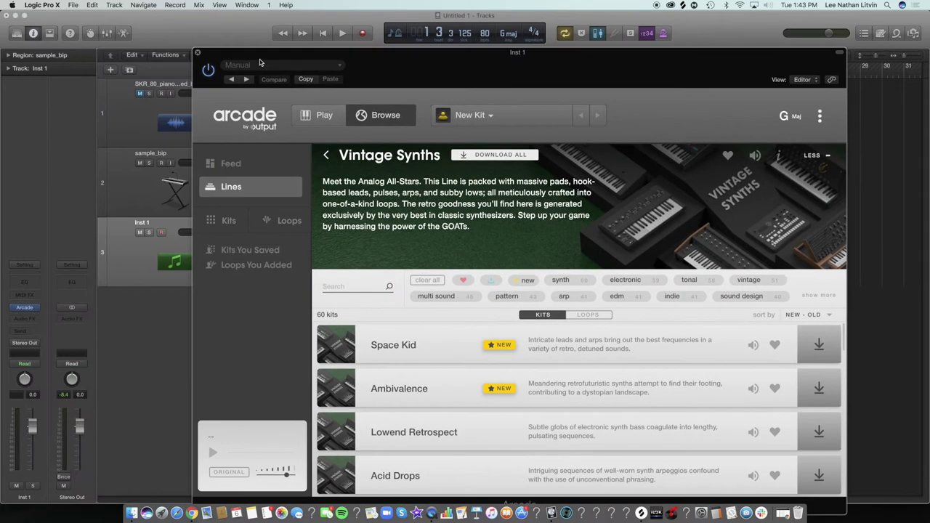
pyautogui.click(140, 250)
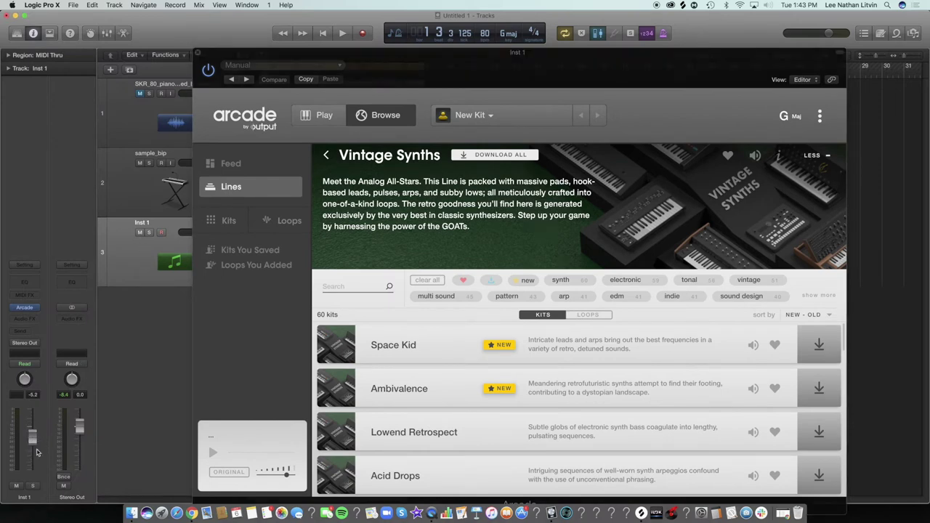
pyautogui.moveTo(581, 77); pyautogui.dragTo(499, 40)
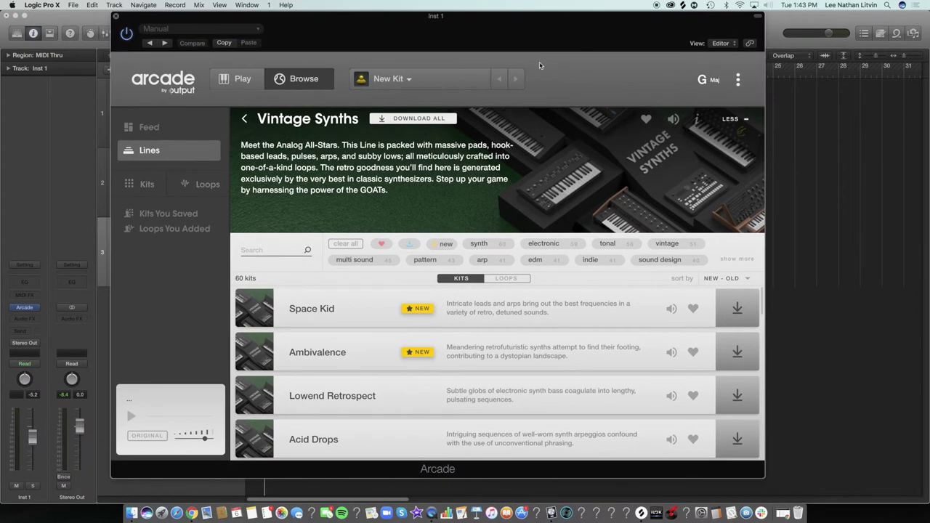
# Preview the Lowend Retrospect kit in the Vintage Synths line, and load it for playing
pyautogui.scroll(-3, 670, 309)
pyautogui.click(671, 309)
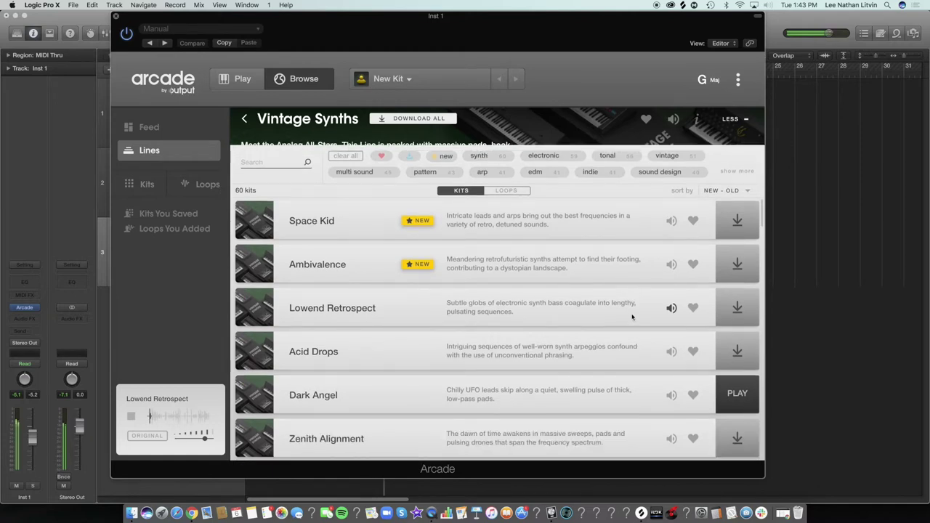
pyautogui.click(670, 308)
pyautogui.click(726, 311)
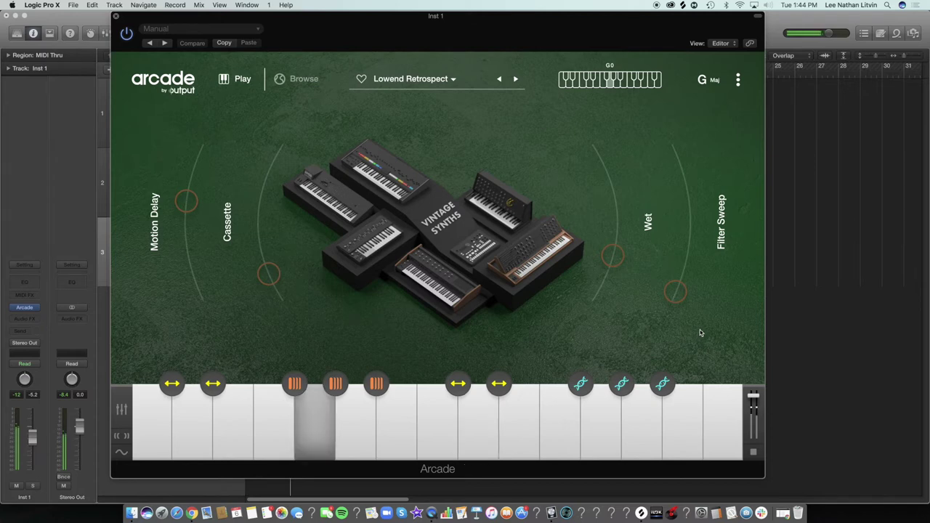
# Raise the kit's Filter Sweep to slightly below mid-range and readjust its Wet amount
pyautogui.moveTo(674, 300); pyautogui.dragTo(636, 174)
pyautogui.moveTo(630, 206); pyautogui.dragTo(615, 256)
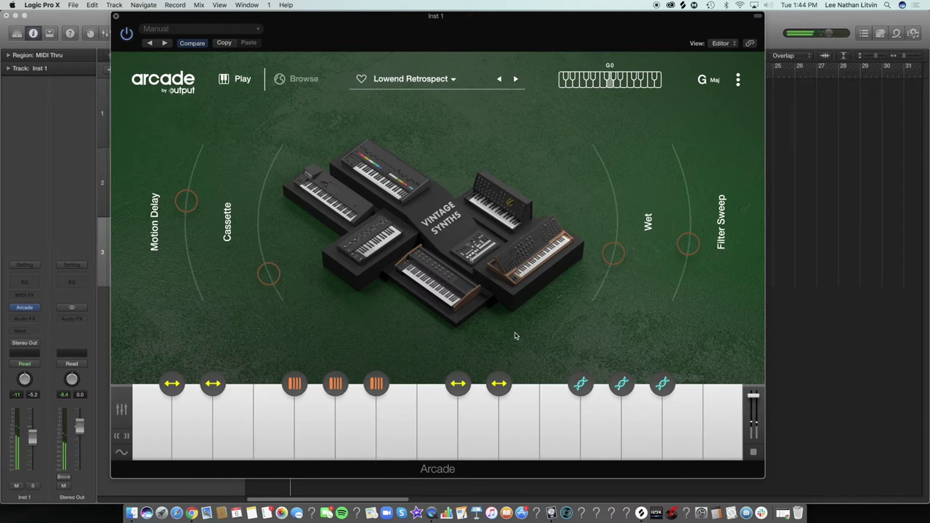
pyautogui.moveTo(459, 378)
pyautogui.moveTo(294, 382)
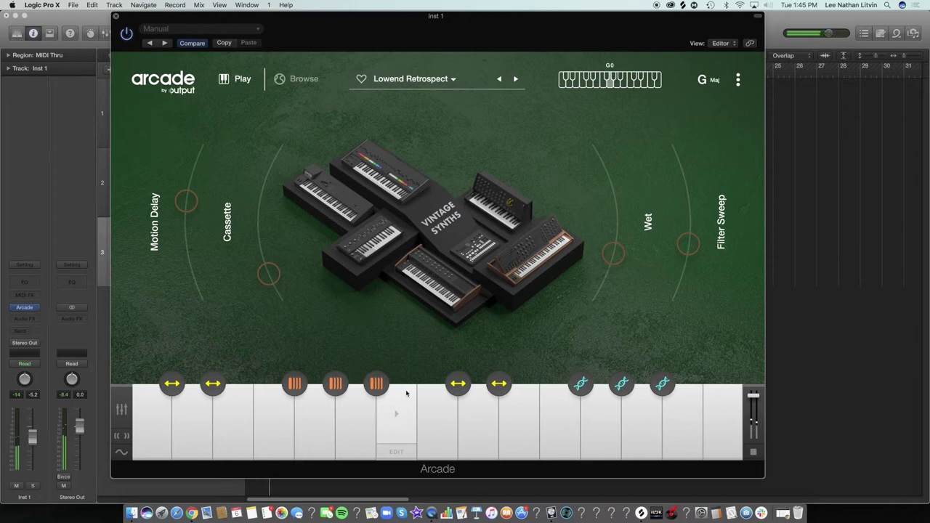
# Check Arcade's session key settings while the kit plays along with the sample
pyautogui.moveTo(563, 33); pyautogui.dragTo(638, 148)
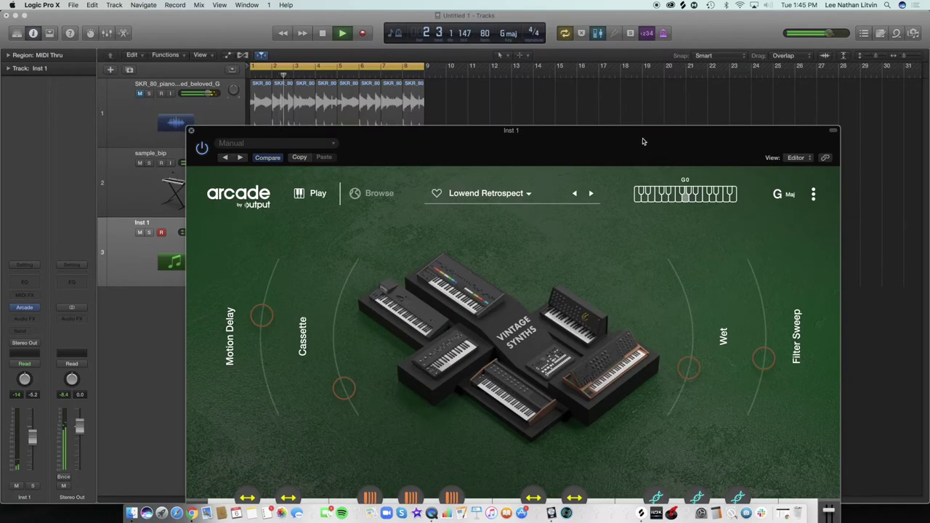
pyautogui.moveTo(689, 131); pyautogui.dragTo(648, 42)
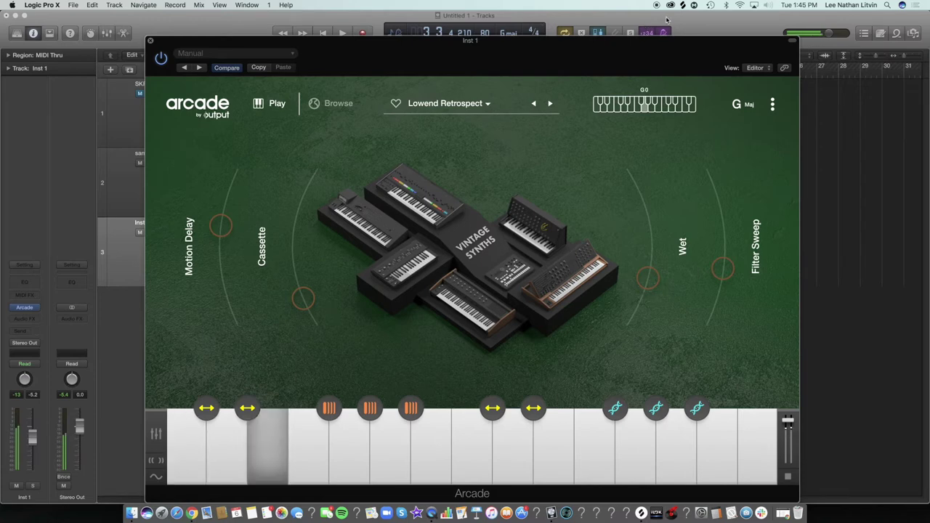
pyautogui.click(740, 104)
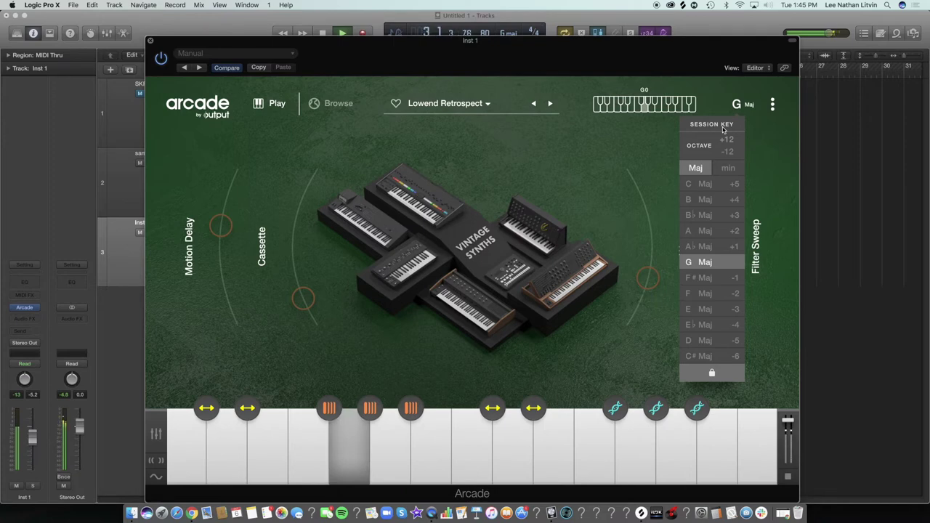
# Record the Arcade loop on the Inst 1 track from bar 1 to just past bar 5, raising the track volume to -2.6 dB
pyautogui.press('space')
pyautogui.press('space')
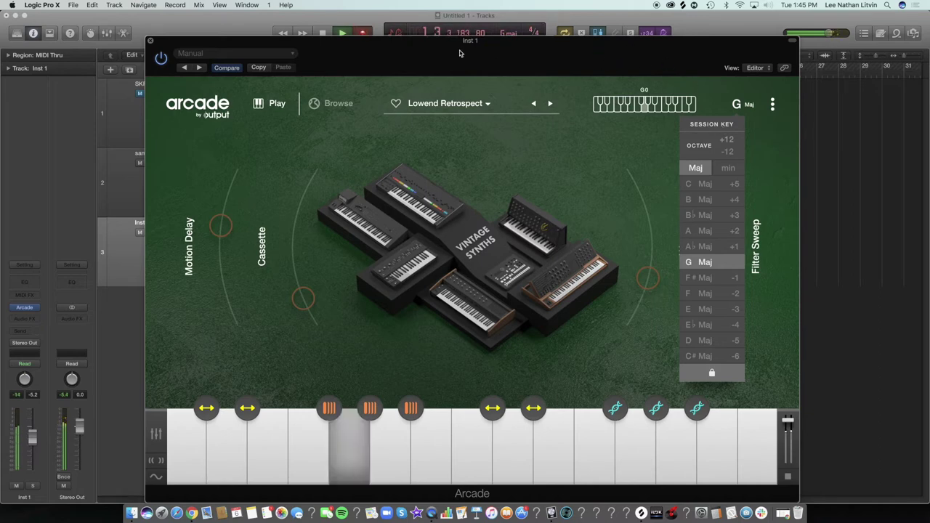
pyautogui.click(150, 41)
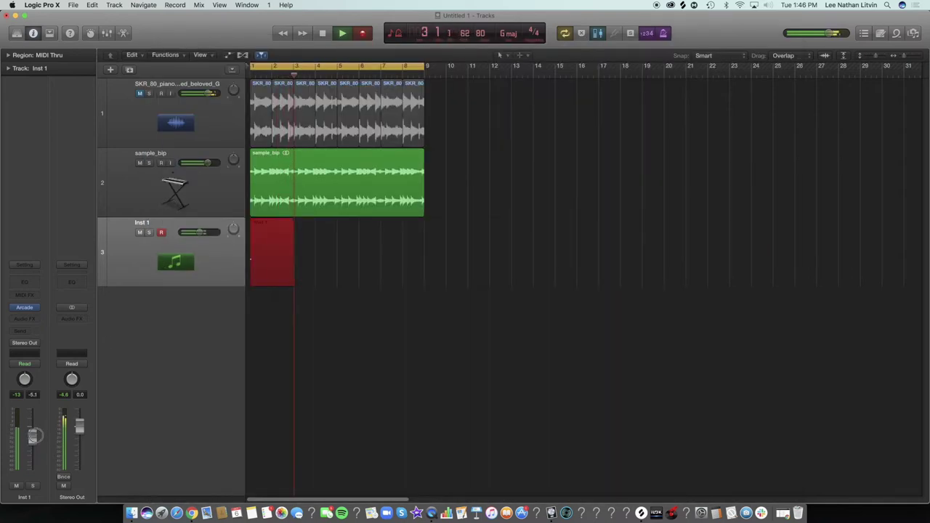
pyautogui.moveTo(32, 436); pyautogui.dragTo(34, 431)
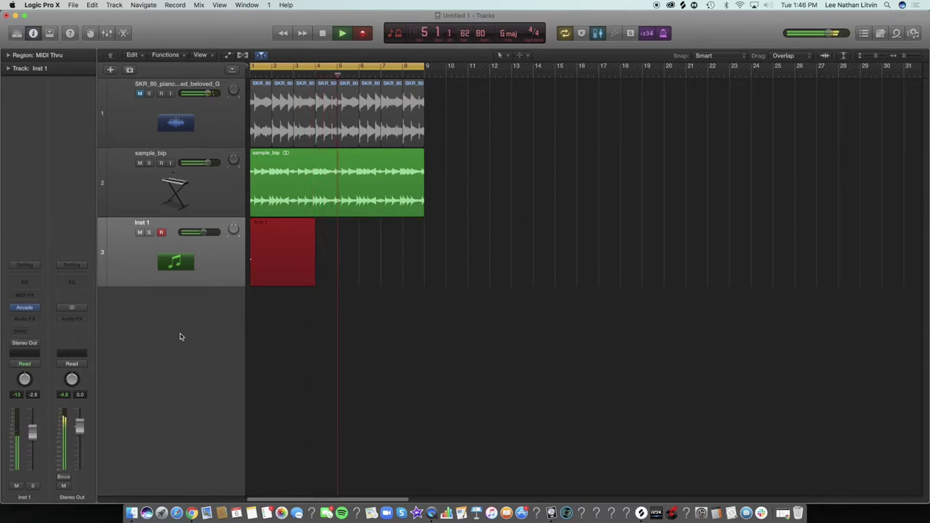
pyautogui.press('space')
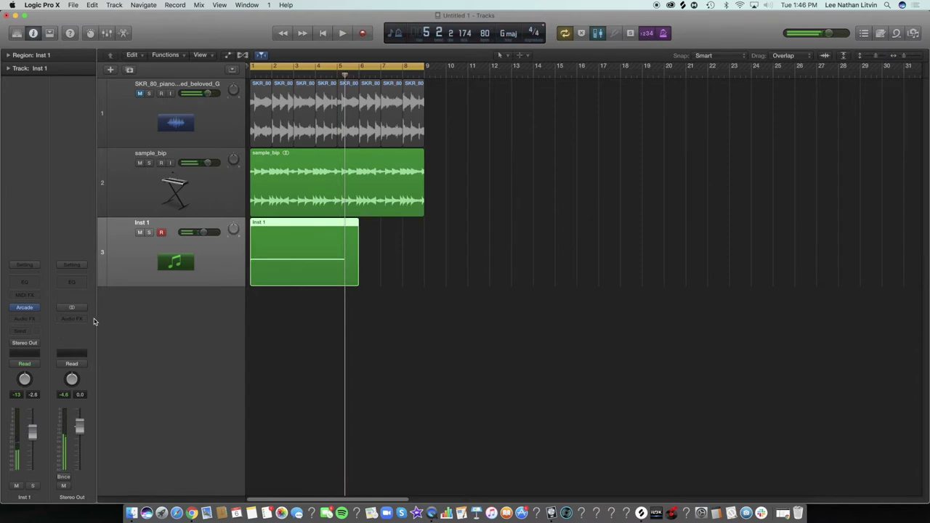
# Split the recorded Inst 1 region at bar 5, keeping the notes that cross the split, and delete the leftover part
pyautogui.click(338, 75)
pyautogui.press('super+t')
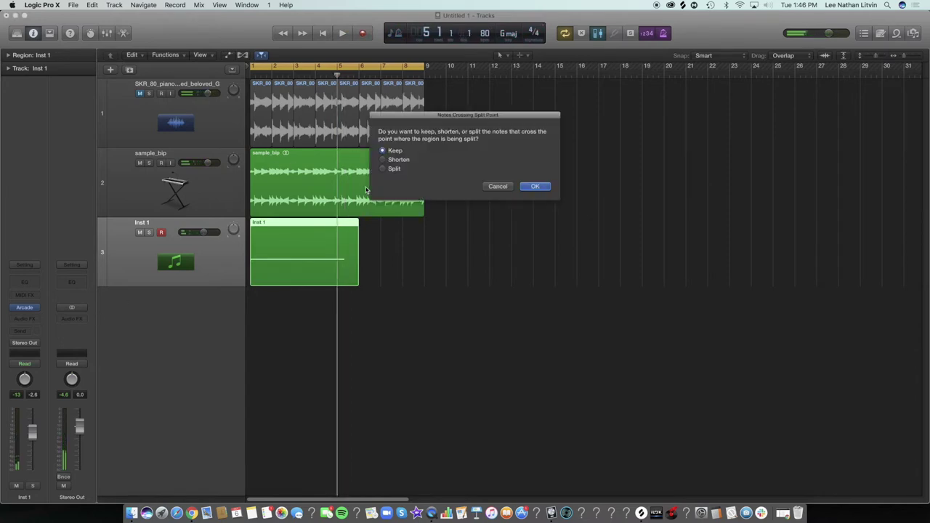
pyautogui.press('Return')
pyautogui.press('Delete')
# Duplicate the four-bar Inst 1 region at bar 5 and join both copies into a single eight-bar region
pyautogui.click(322, 227)
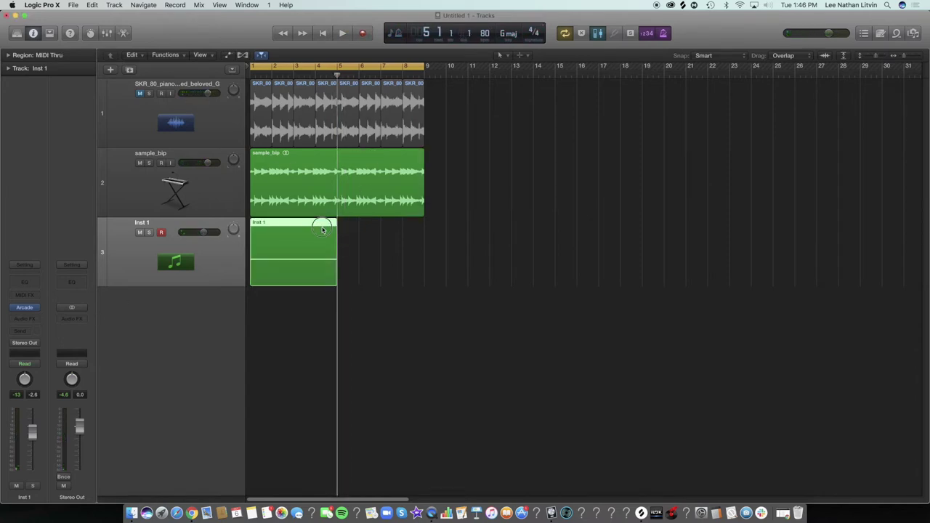
pyautogui.press('super+c')
pyautogui.press('super+v')
pyautogui.keyDown('shift'); pyautogui.click(322, 249); pyautogui.keyUp('shift')
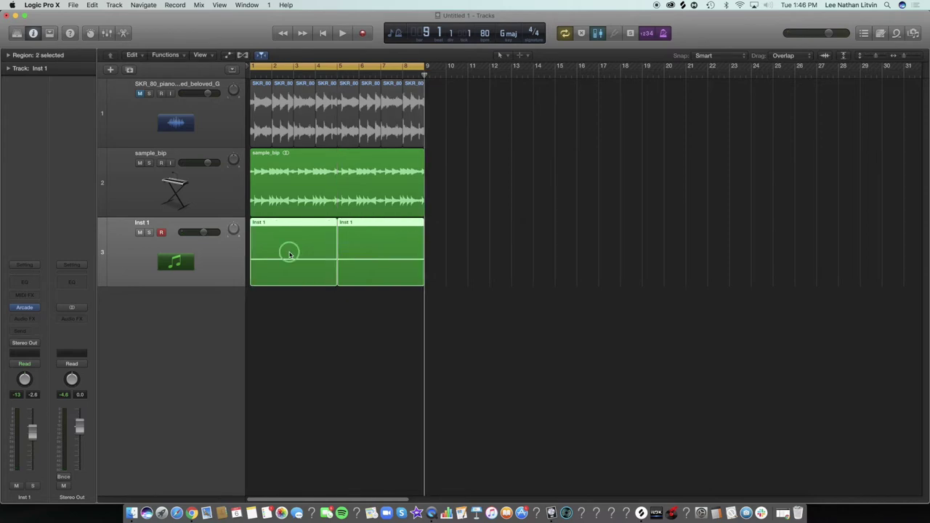
pyautogui.rightClick(290, 253)
pyautogui.click(280, 288)
pyautogui.press('super+j')
# Play the arrangement from the start and add a Channel EQ to the Inst 1 track
pyautogui.press('space')
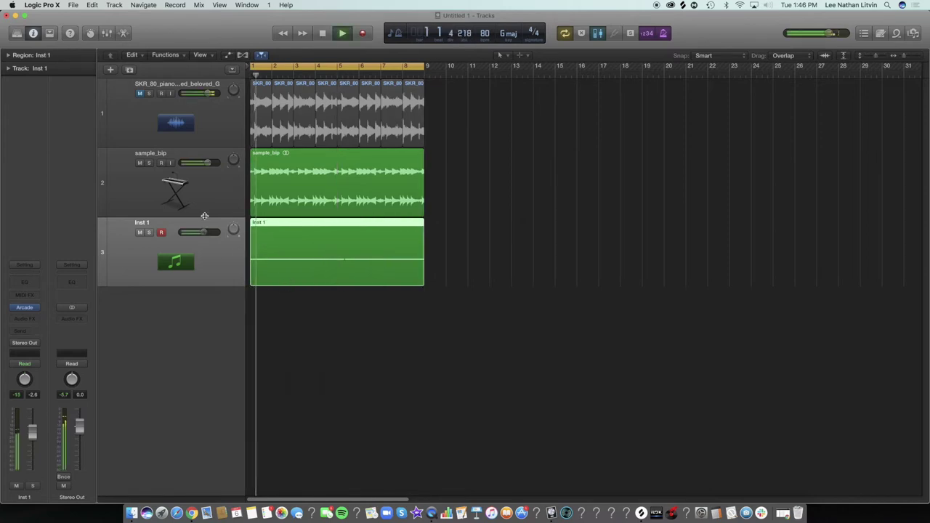
pyautogui.click(24, 282)
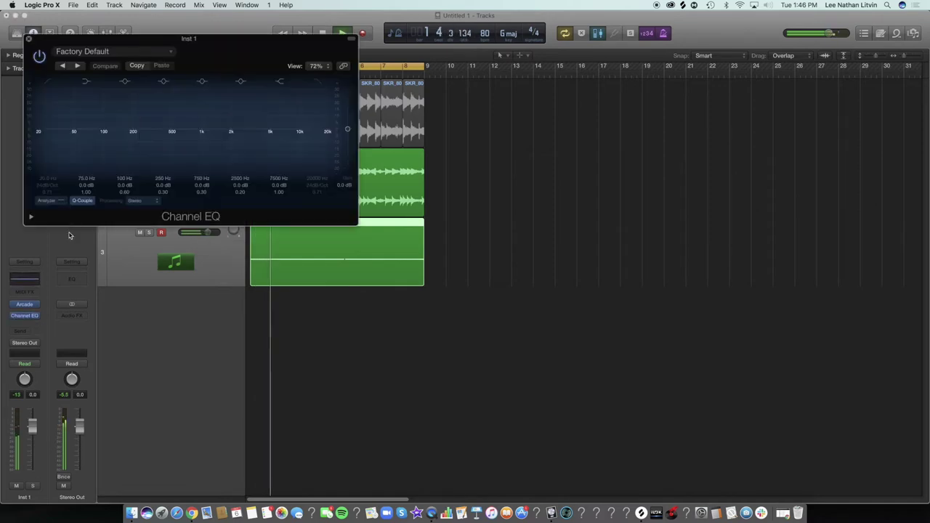
# Filter the Inst 1 bass part with the Channel EQ, rolling off its highs and its lowest frequencies
pyautogui.moveTo(320, 120); pyautogui.dragTo(104, 106)
pyautogui.moveTo(51, 96); pyautogui.dragTo(67, 94)
pyautogui.moveTo(107, 118); pyautogui.dragTo(47, 140)
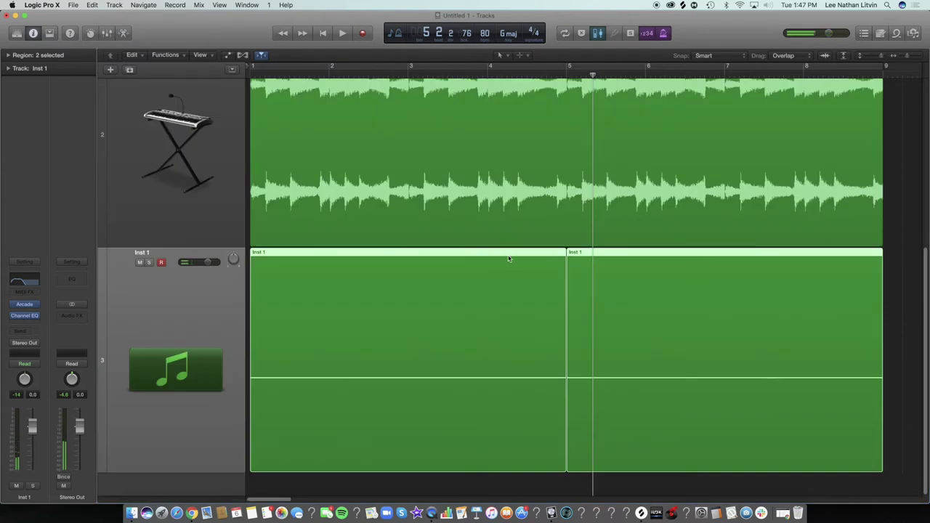
# Bounce both Inst 1 regions in place to a new track named bass, muting the source regions
pyautogui.rightClick(508, 259)
pyautogui.click(518, 259)
pyautogui.press('Return')
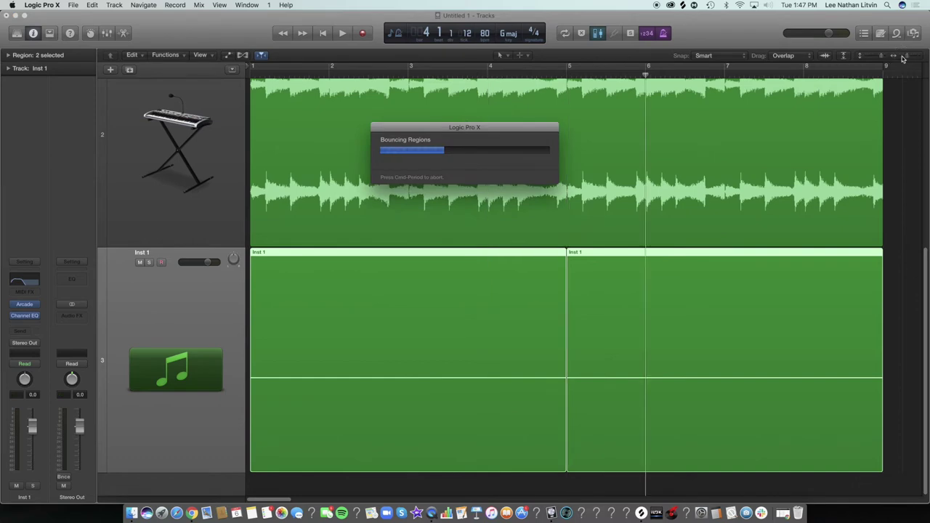
pyautogui.moveTo(907, 56); pyautogui.dragTo(871, 57)
pyautogui.press('space')
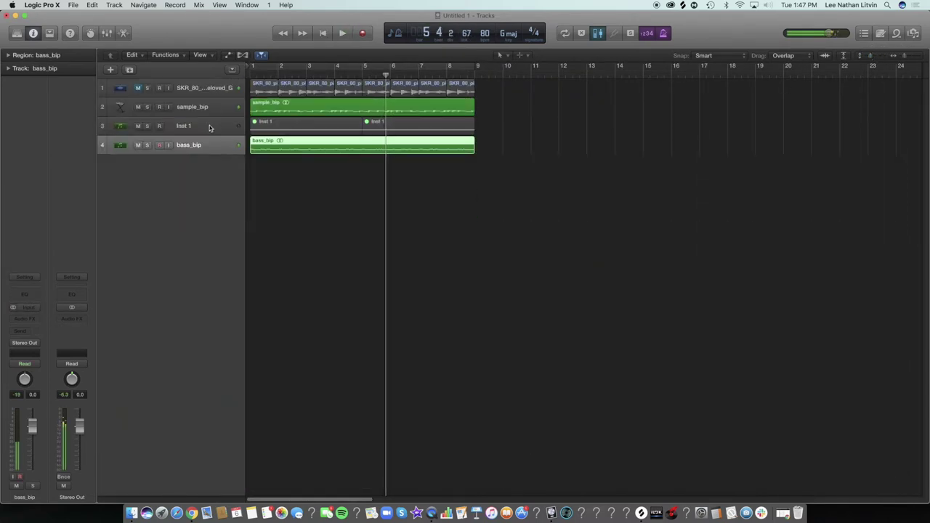
# Stop playback and delete the two muted source regions from the Inst 1 track
pyautogui.click(209, 127)
pyautogui.press('space')
pyautogui.press('Delete')
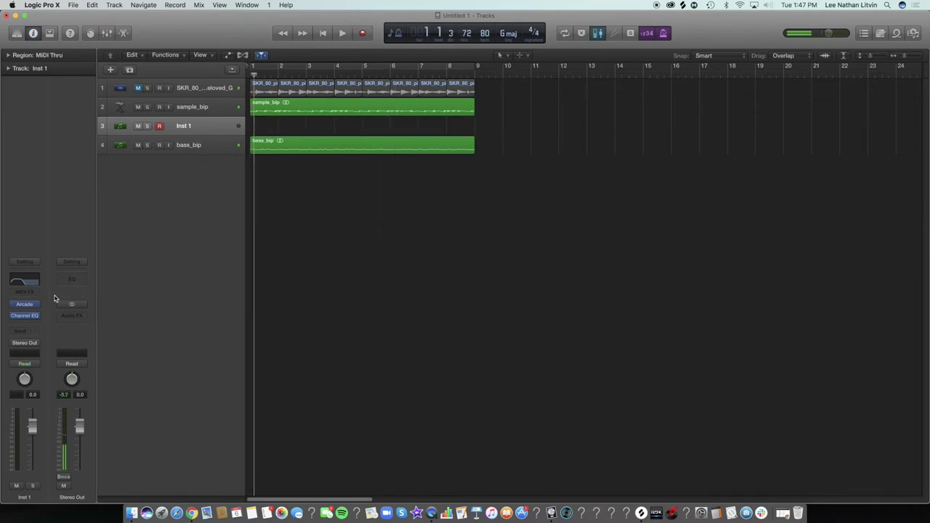
# Remove the Channel EQ from the Inst 1 track and reopen Arcade with the arrangement playing
pyautogui.click(33, 305)
pyautogui.click(26, 312)
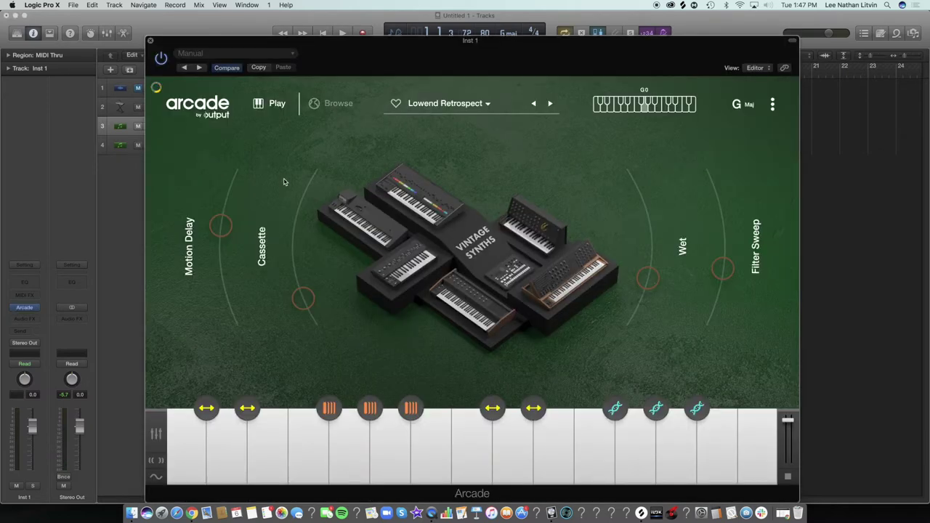
pyautogui.press('space')
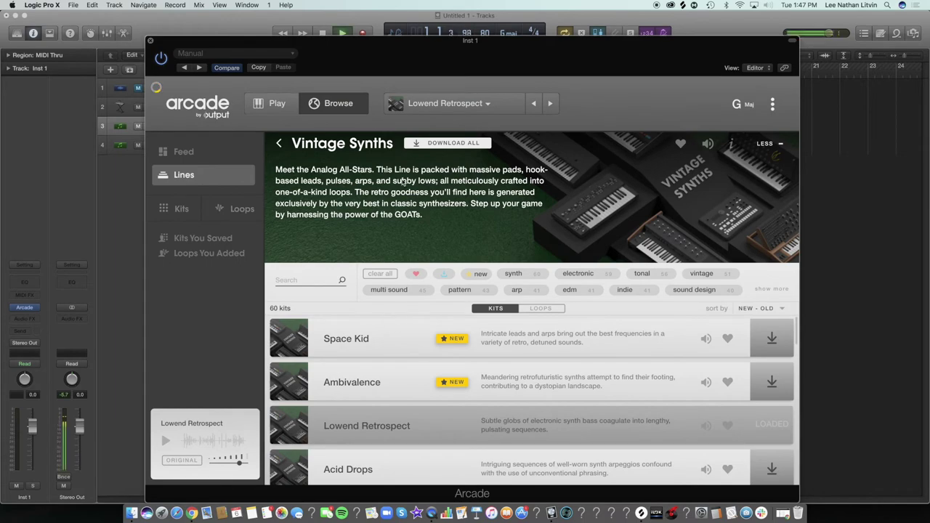
# Load the Subdued kit from Arcade's Chopped line and record it on Inst 1 from bar 1 past bar 5, with the track at -1.8 dB
pyautogui.moveTo(369, 61); pyautogui.dragTo(373, 100)
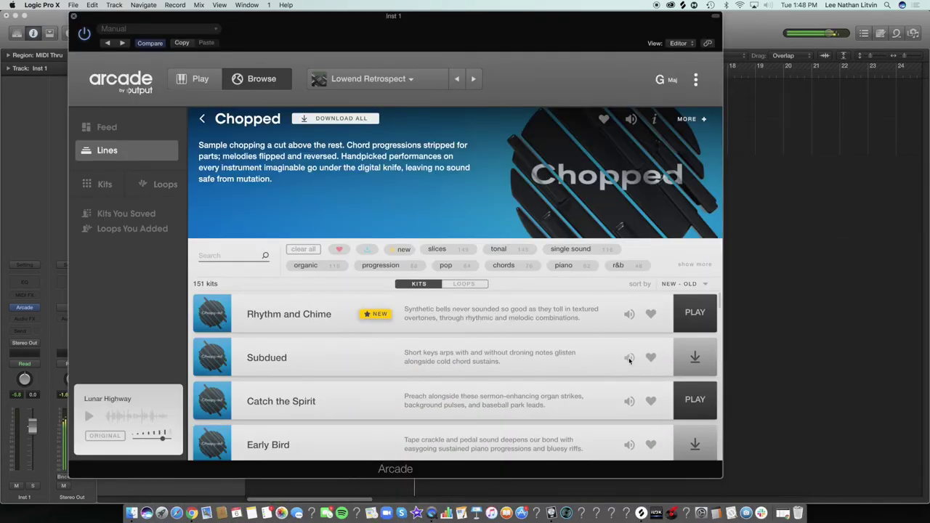
pyautogui.click(630, 358)
pyautogui.click(694, 357)
pyautogui.moveTo(262, 27); pyautogui.dragTo(326, 44)
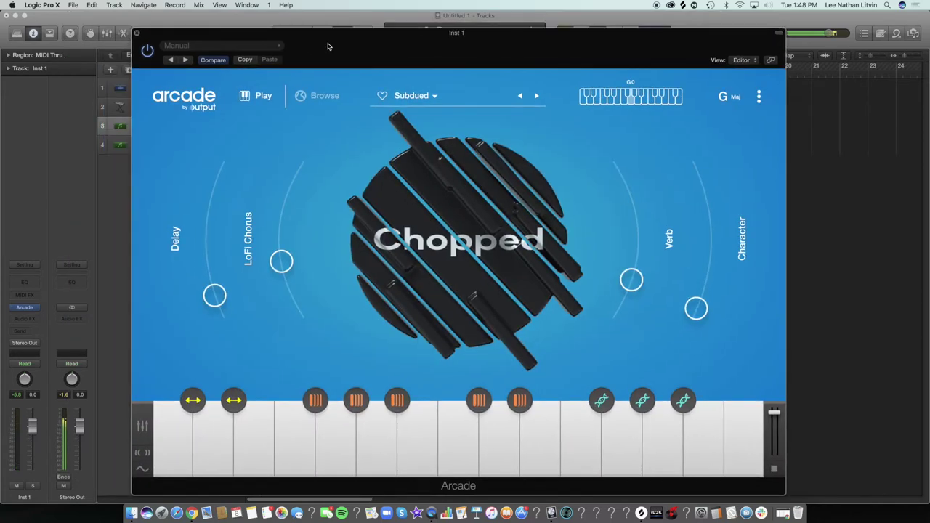
pyautogui.moveTo(32, 428)
pyautogui.mouseDown()
pyautogui.moveTo(40, 463)
pyautogui.moveTo(40, 420)
pyautogui.mouseUp()
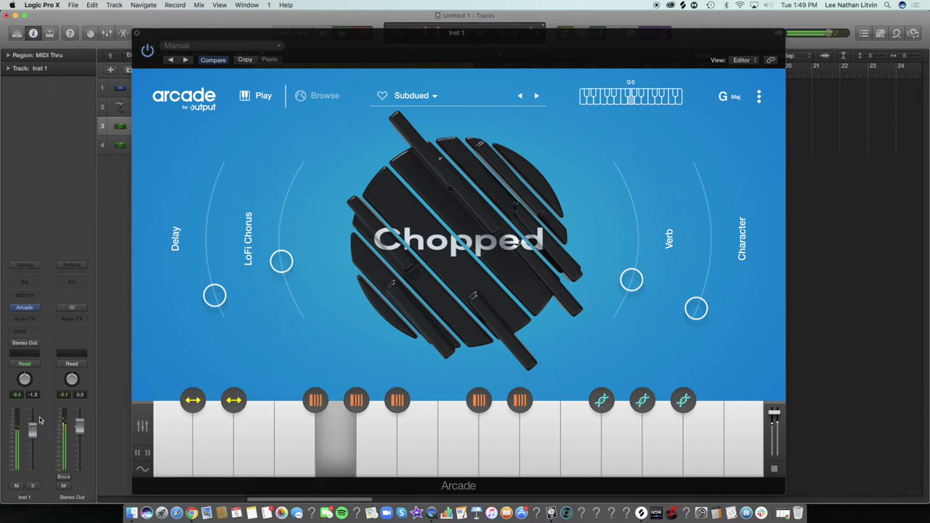
pyautogui.click(137, 34)
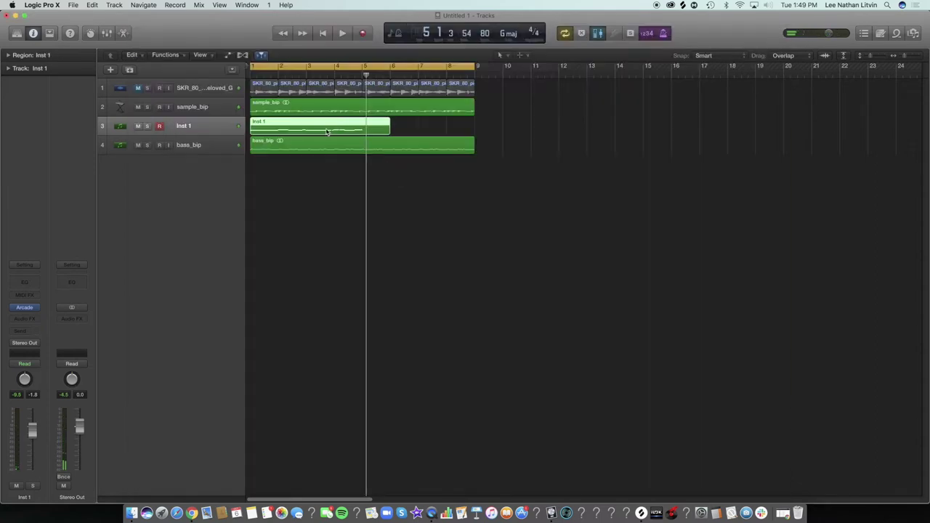
# Trim the Inst 1 recording to four bars at bar 5, keeping the crossing notes, and place a copy of it at bar 5
pyautogui.click(363, 76)
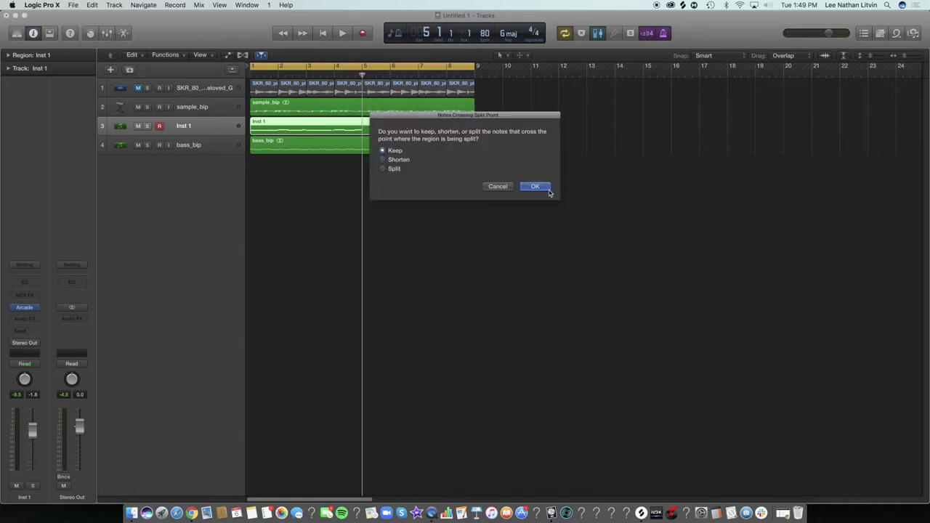
pyautogui.click(548, 191)
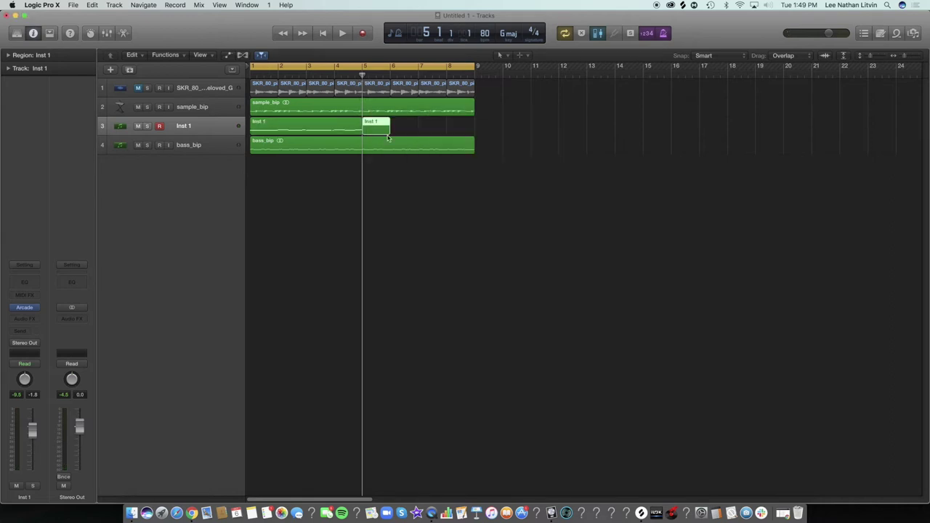
pyautogui.click(345, 126)
pyautogui.press('super+c')
pyautogui.press('super+v')
pyautogui.press('space')
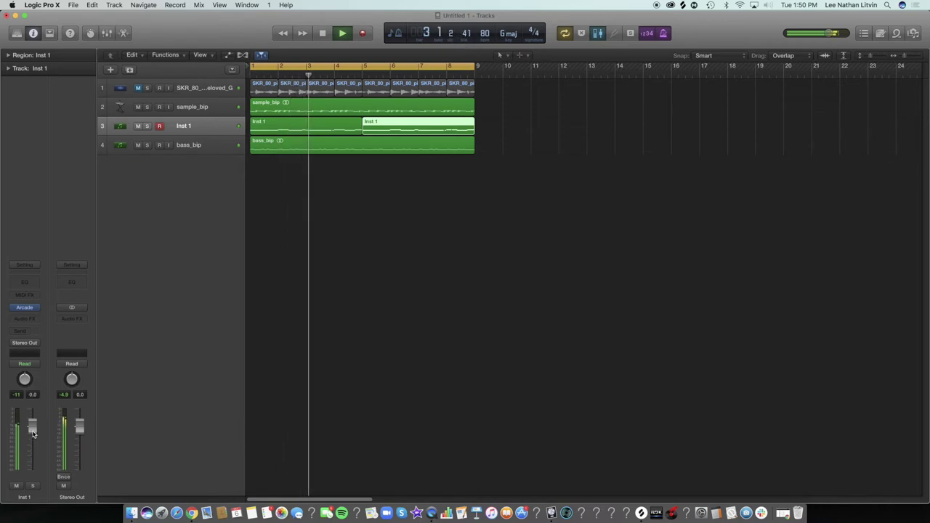
# Add a Channel EQ to the Inst 1 track and turn on its analyzer
pyautogui.click(28, 285)
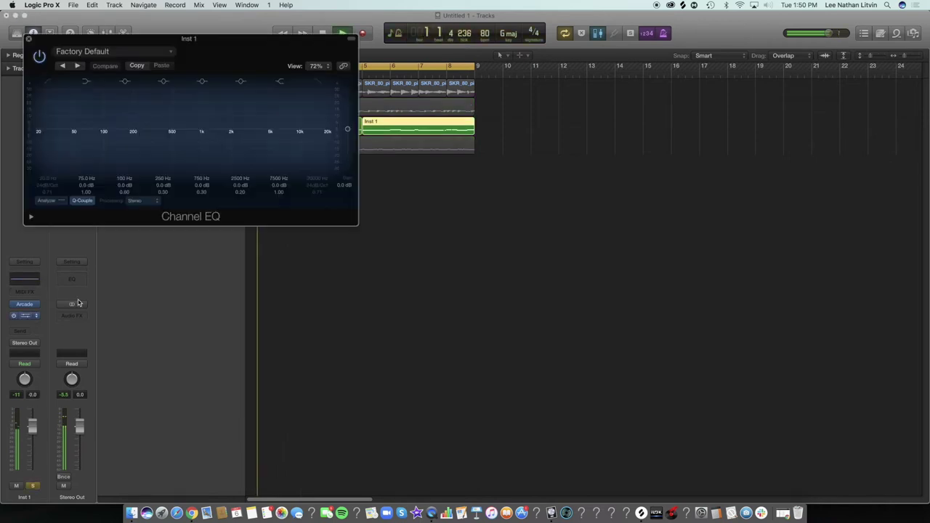
pyautogui.moveTo(222, 64); pyautogui.dragTo(389, 142)
pyautogui.click(149, 70)
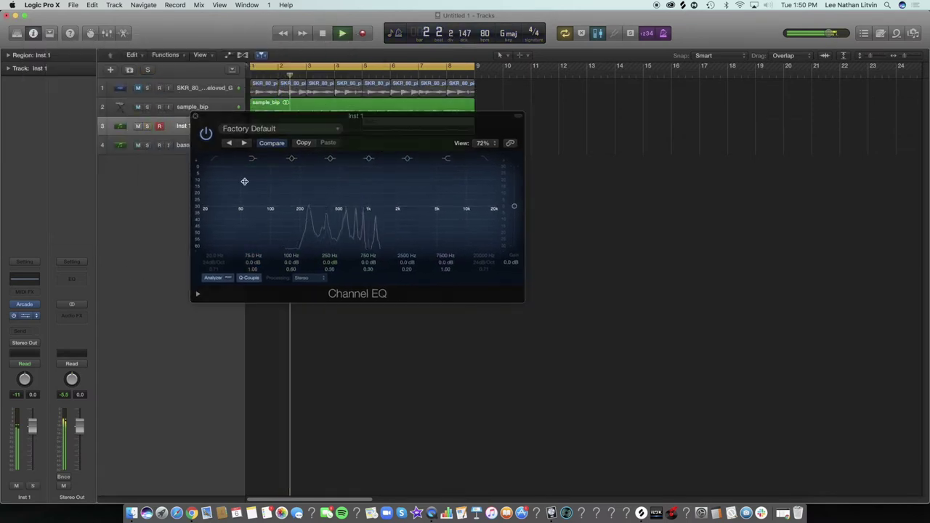
# Enable the EQ's low cut at about 210 Hz and its high cut at about 1.3 kHz, both at 48 dB/Oct
pyautogui.moveTo(213, 181); pyautogui.dragTo(279, 180)
pyautogui.click(215, 158)
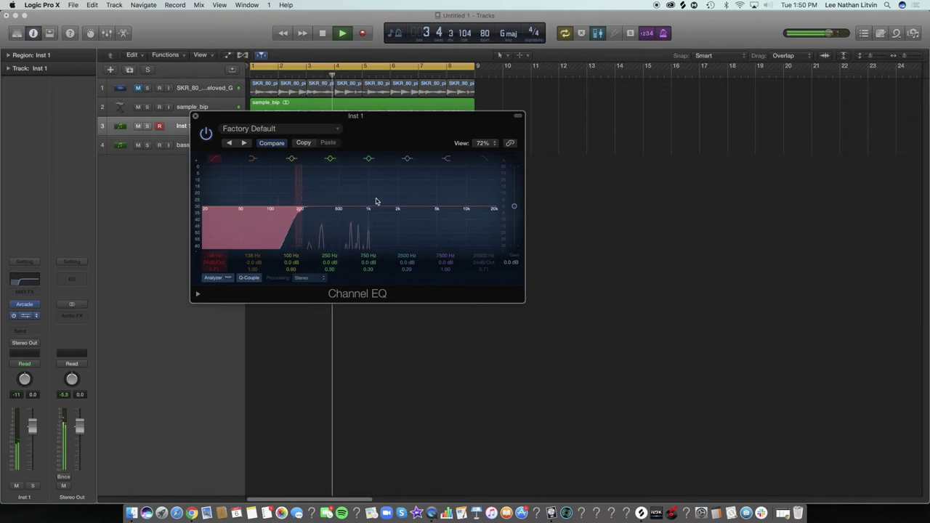
pyautogui.click(485, 159)
pyautogui.moveTo(472, 176); pyautogui.dragTo(381, 193)
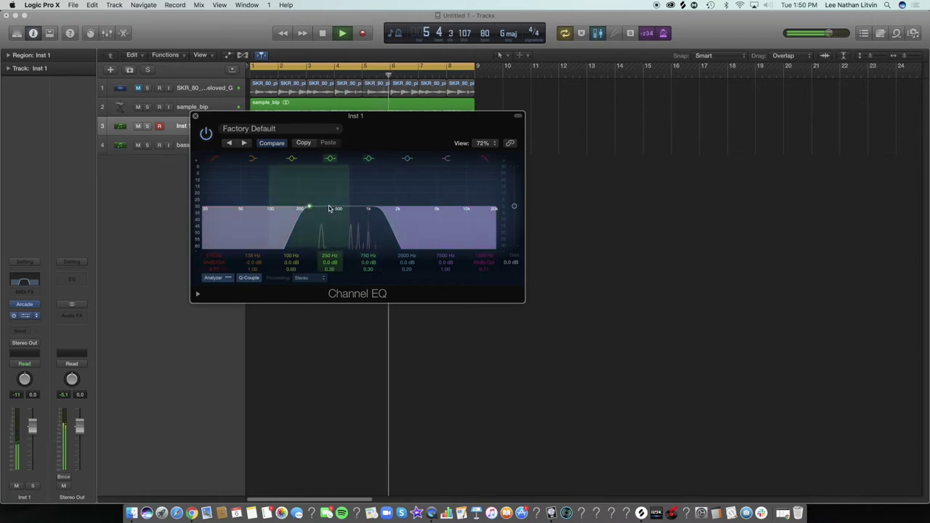
# Sweep the EQ's 250 Hz band for the resonance and cut about 780 Hz by 5.5 dB with a Q of 2.30
pyautogui.moveTo(314, 207); pyautogui.dragTo(362, 171)
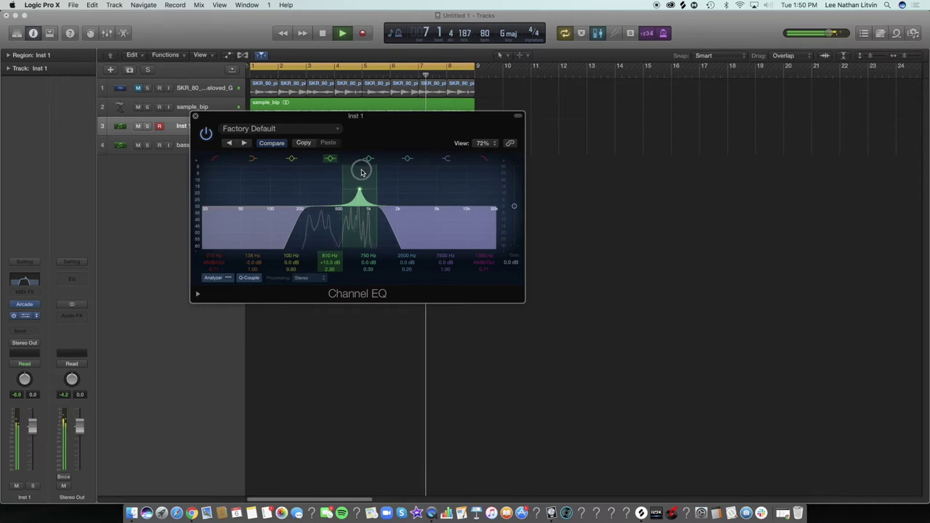
pyautogui.moveTo(337, 262); pyautogui.dragTo(336, 279)
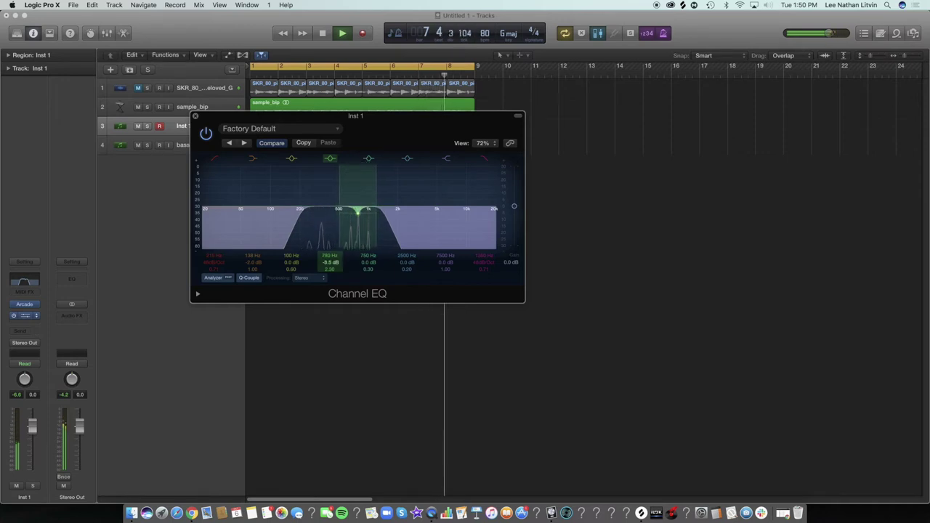
pyautogui.click(195, 116)
pyautogui.press('space')
# Bounce both Inst 1 regions in place to a new track named chopped keys, muting the sources
pyautogui.moveTo(505, 129); pyautogui.dragTo(356, 134)
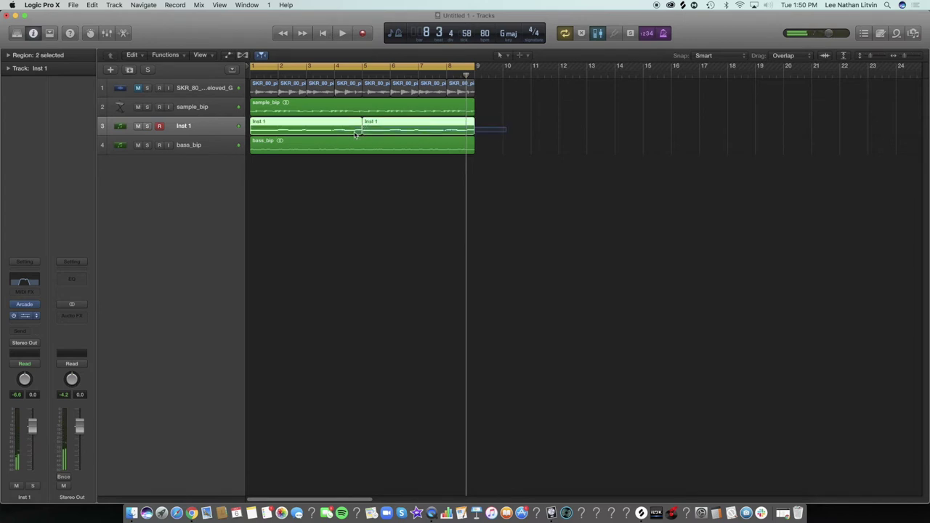
pyautogui.rightClick(369, 126)
pyautogui.click(374, 126)
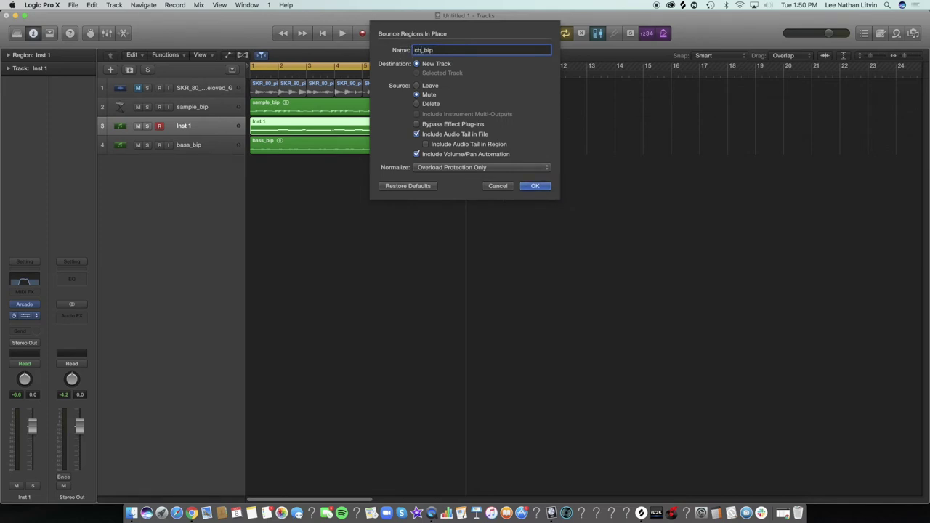
pyautogui.write('chopped keys')
pyautogui.press('Return')
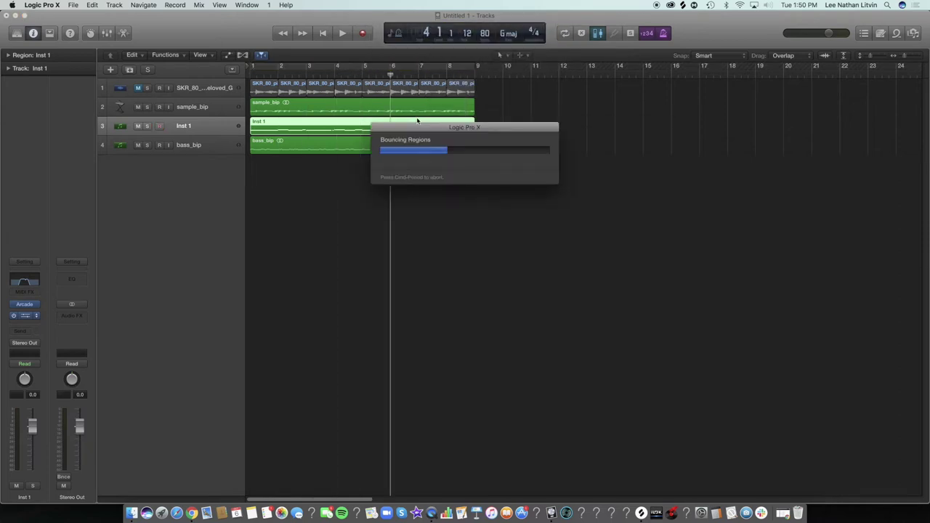
# Delete the leftover Inst 1 track with its muted regions and play the arrangement from the start
pyautogui.click(184, 126)
pyautogui.press('Delete')
pyautogui.press('super+Delete')
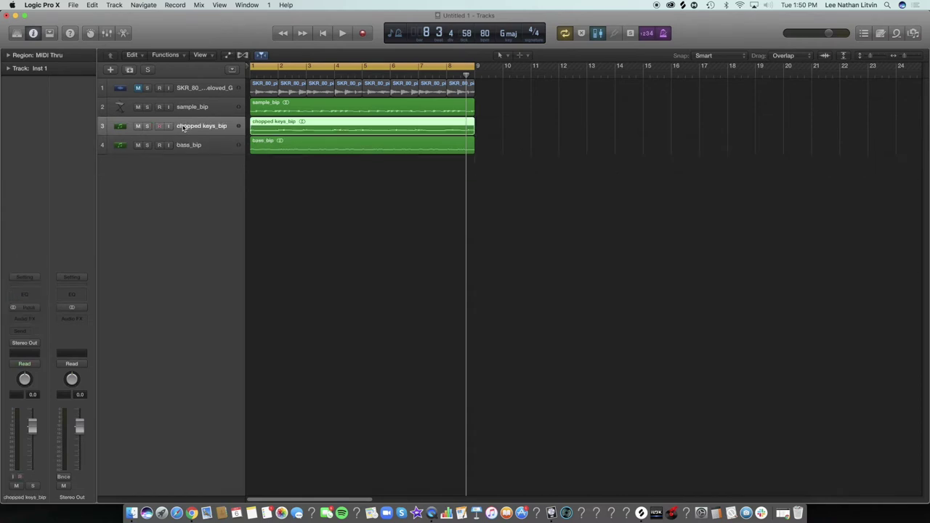
pyautogui.press('space')
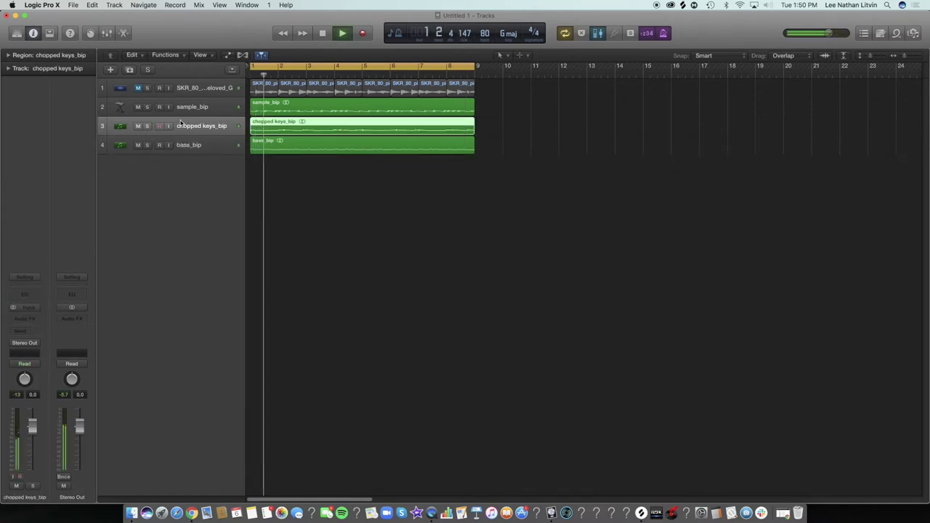
# Create a new software instrument track with Arcade and set its session key to G Maj
pyautogui.press('alt+super+n')
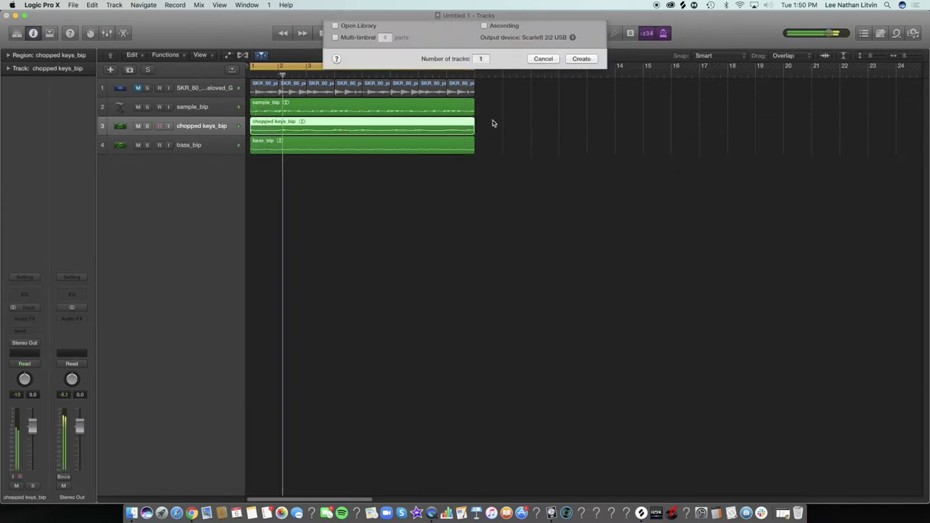
pyautogui.click(585, 159)
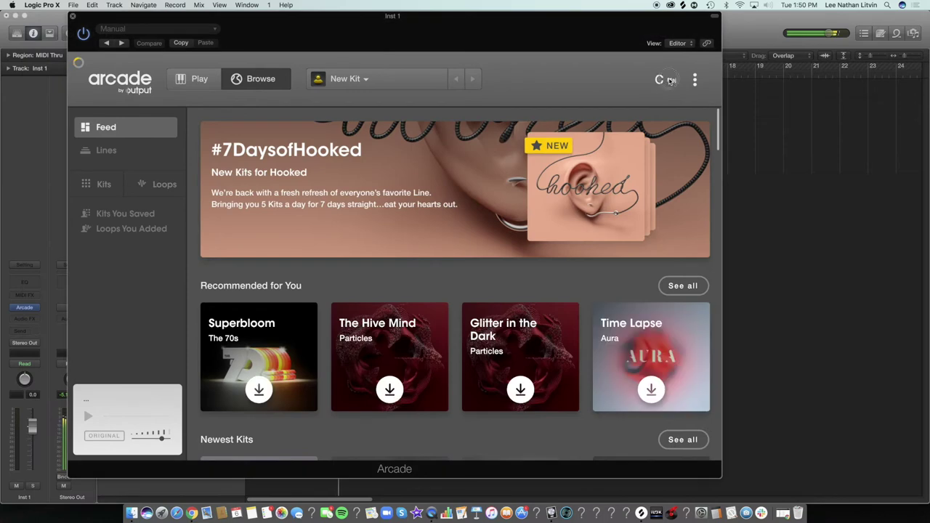
pyautogui.click(667, 80)
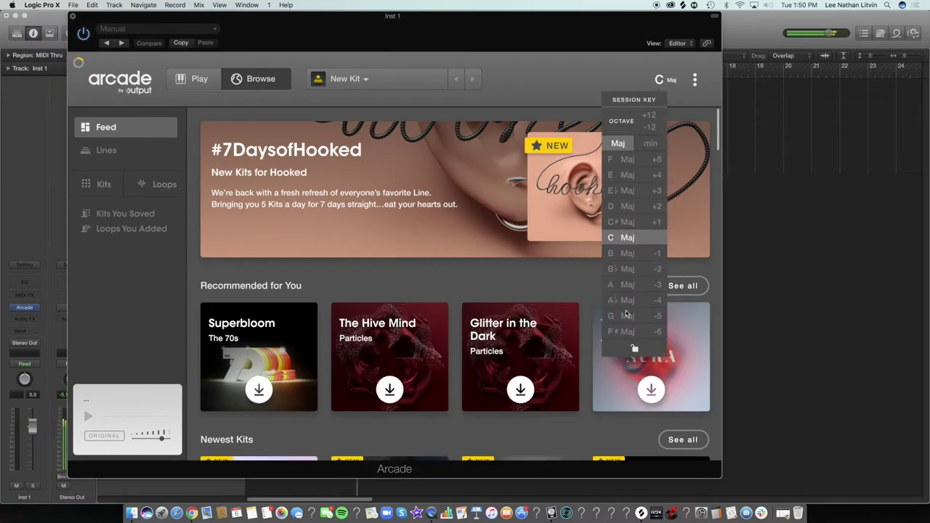
pyautogui.click(627, 316)
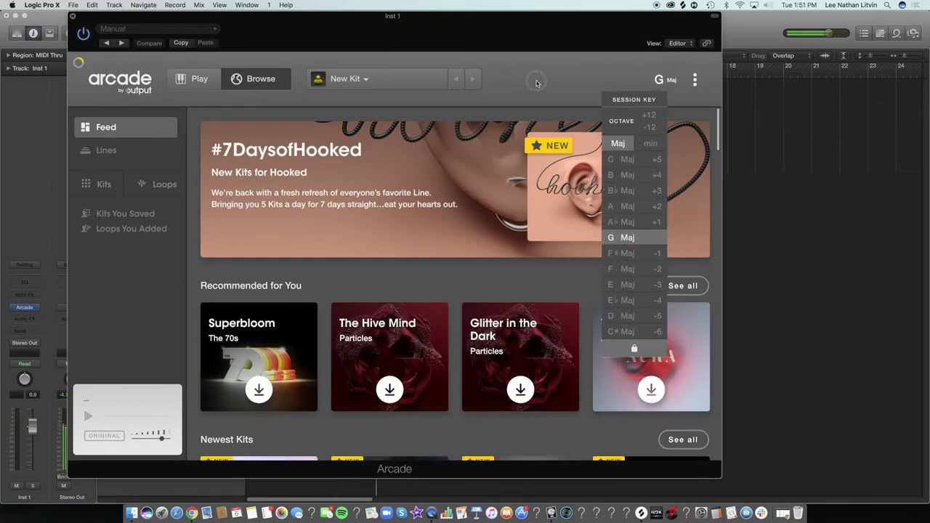
# Browse Arcade's feed and lines, and open the Hooked vocal line
pyautogui.scroll(-5, 439, 222)
pyautogui.scroll(-5, 439, 223)
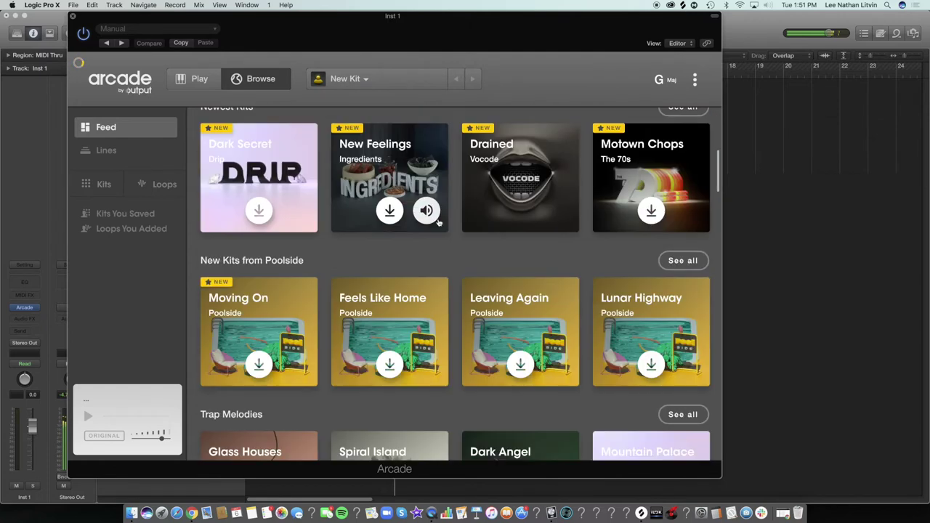
pyautogui.scroll(-8, 348, 232)
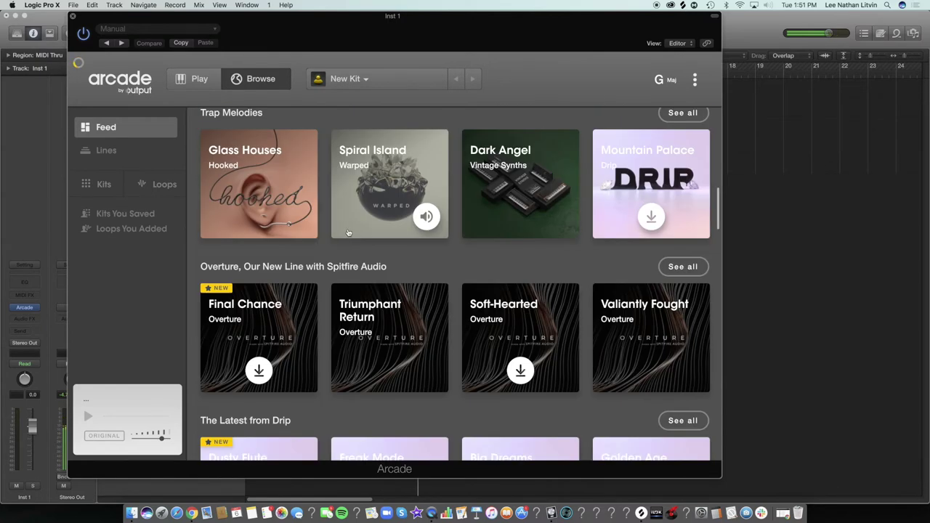
pyautogui.click(106, 150)
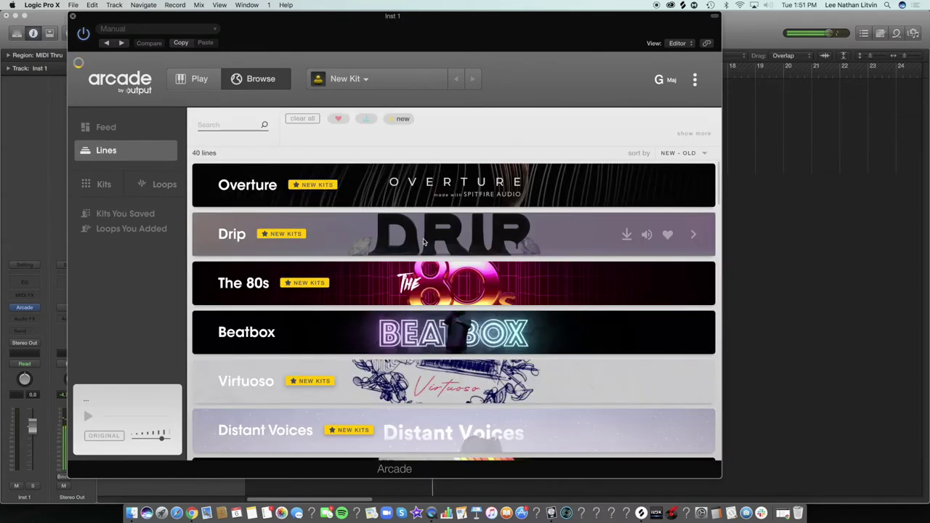
pyautogui.scroll(-5, 421, 239)
pyautogui.scroll(-12, 422, 240)
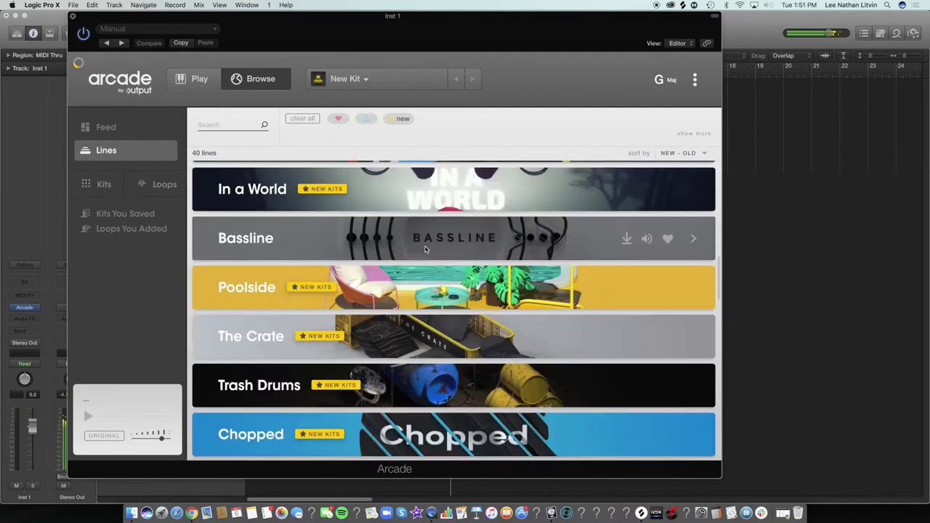
pyautogui.click(470, 343)
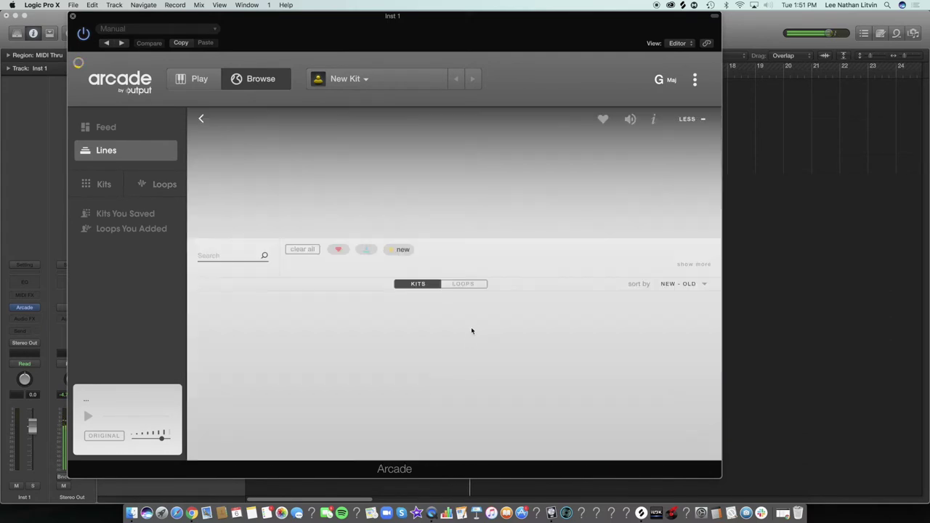
# Browse the Hooked line's kits, audition the Downer vocal kit, and load it
pyautogui.scroll(-2, 614, 282)
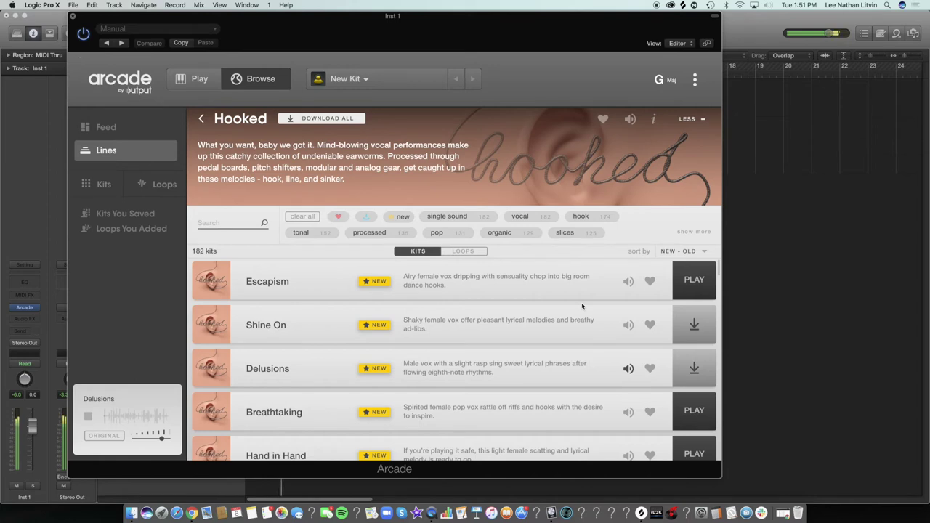
pyautogui.scroll(-3, 581, 306)
pyautogui.scroll(-10, 610, 349)
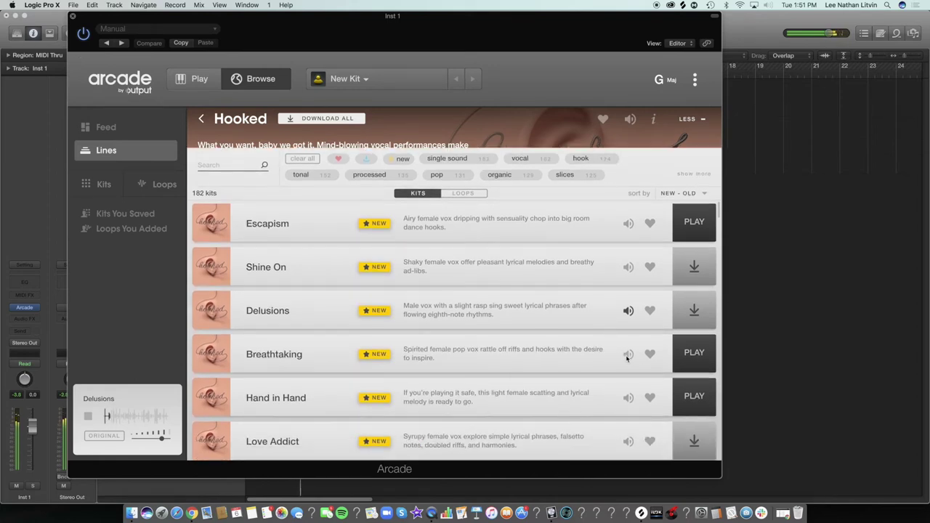
pyautogui.scroll(2, 618, 372)
pyautogui.click(628, 249)
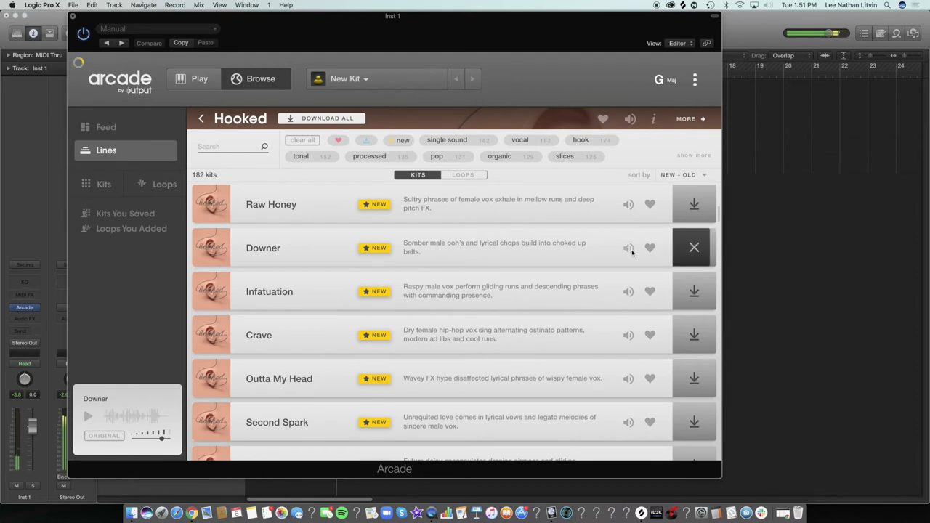
pyautogui.click(681, 254)
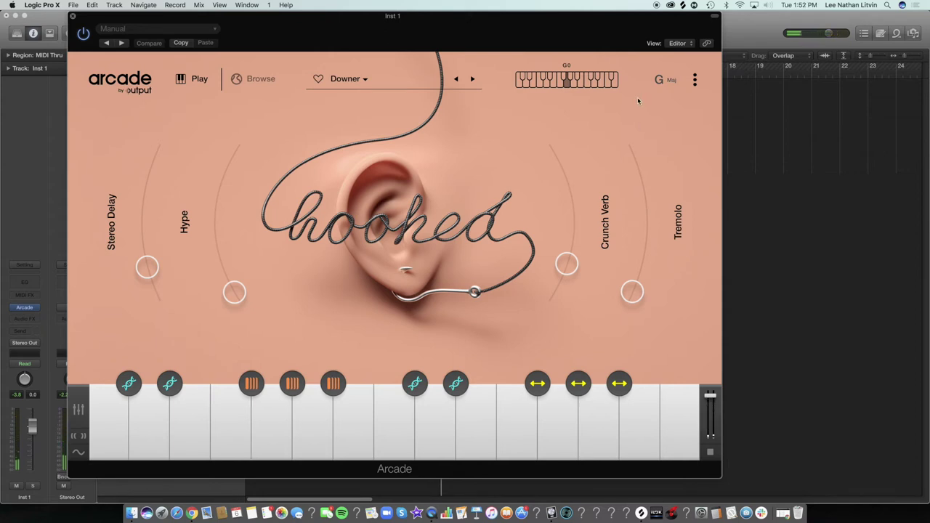
# Try shifting the G Maj session key down 12 semitones and return it to the original octave
pyautogui.click(665, 80)
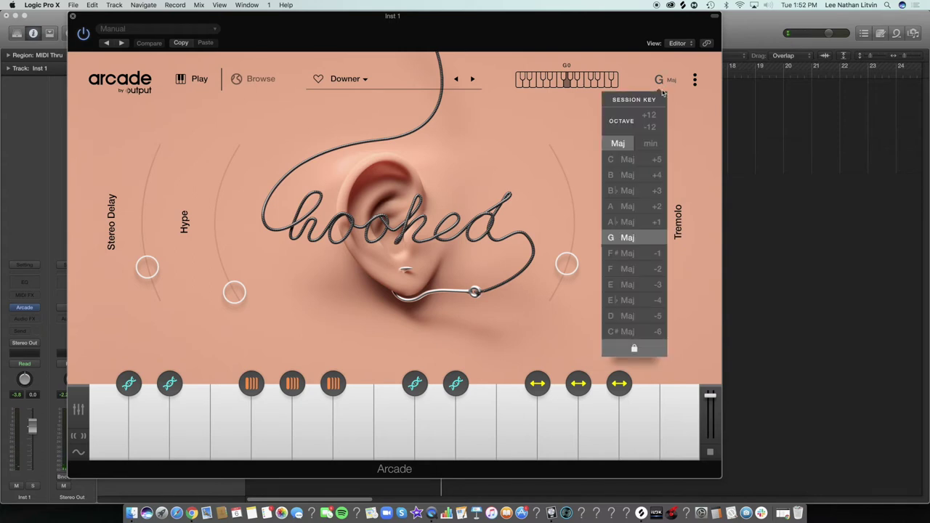
pyautogui.click(650, 127)
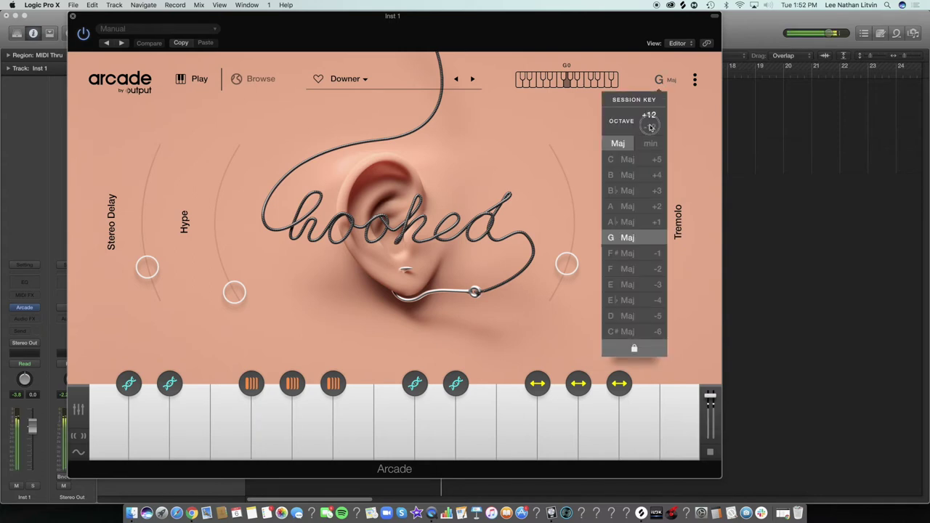
pyautogui.click(649, 116)
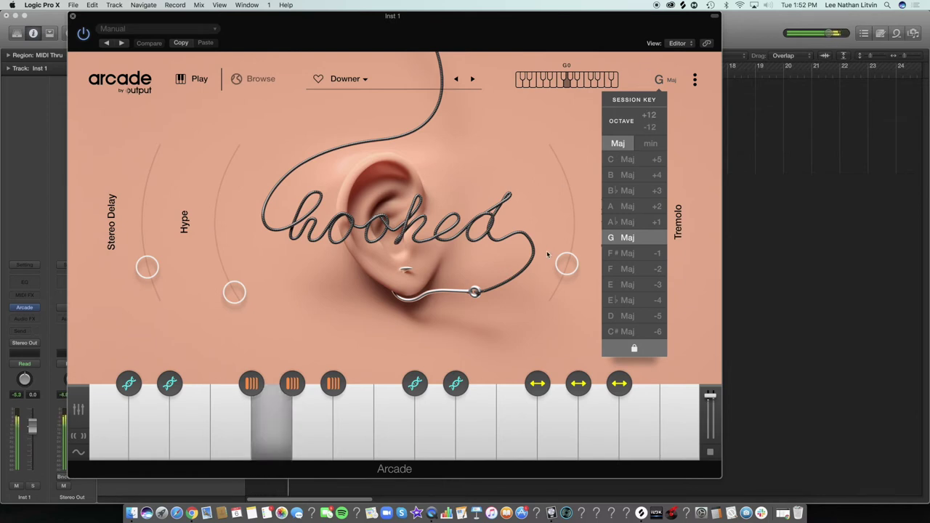
pyautogui.click(551, 307)
# Raise the Downer kit's Crunch Verb well up, and increase Tremolo and Hype slightly
pyautogui.moveTo(559, 270); pyautogui.dragTo(552, 203)
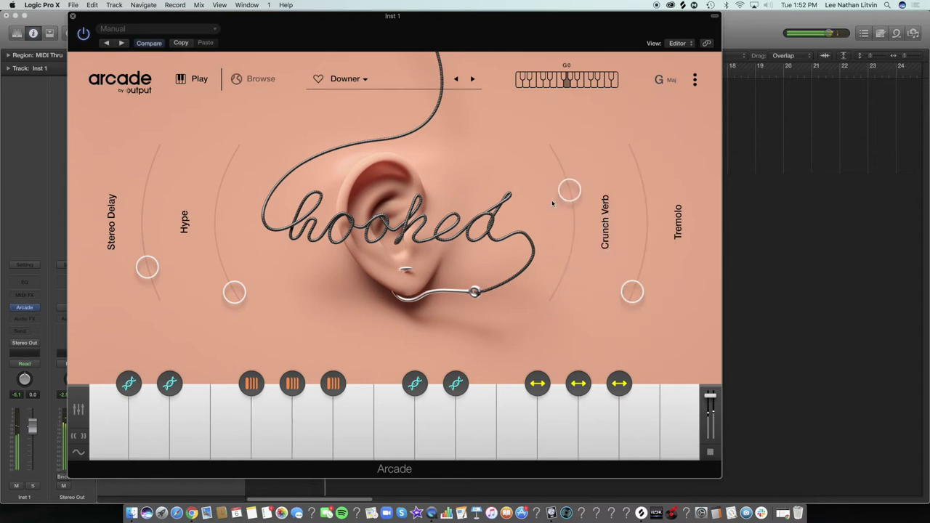
pyautogui.moveTo(629, 292)
pyautogui.mouseDown()
pyautogui.moveTo(642, 229)
pyautogui.moveTo(632, 284)
pyautogui.mouseUp()
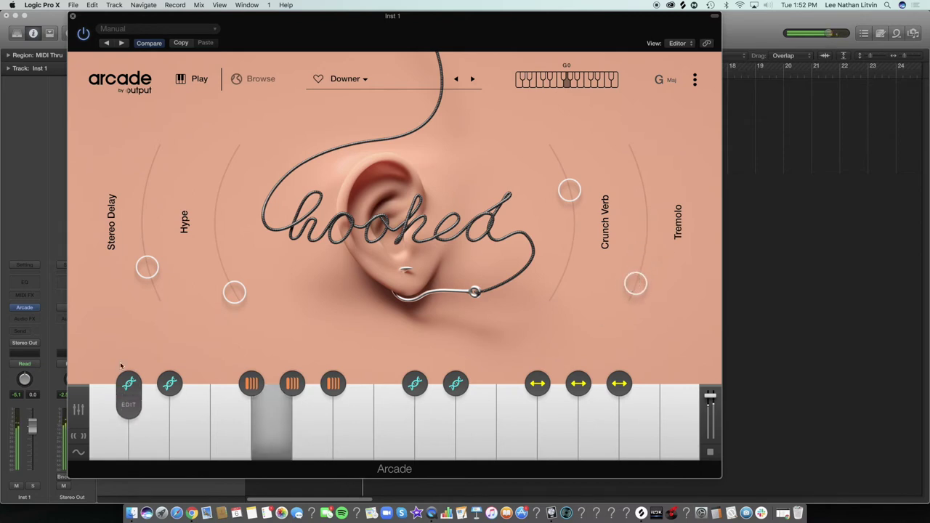
pyautogui.moveTo(234, 284); pyautogui.dragTo(224, 267)
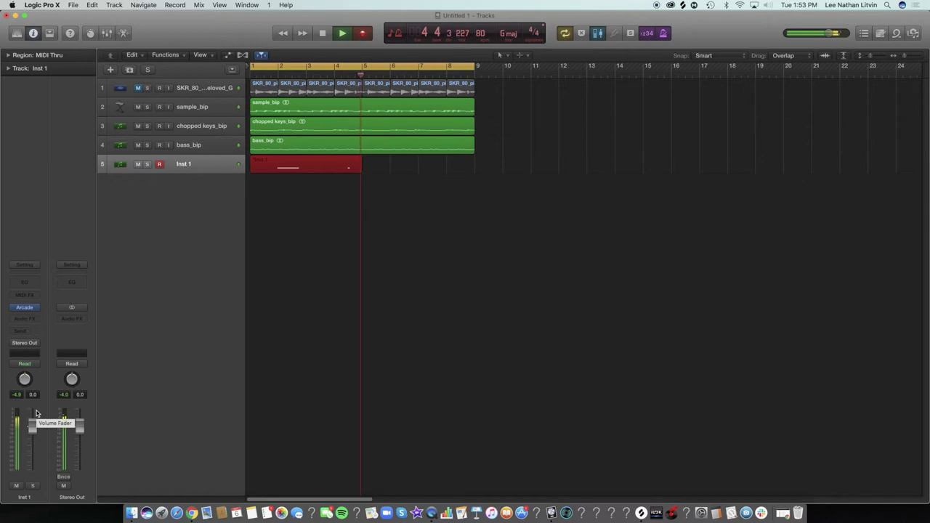
# Stop recording the vocal part and resize the Inst 1 region to span exactly bars 1 to 5
pyautogui.press('space')
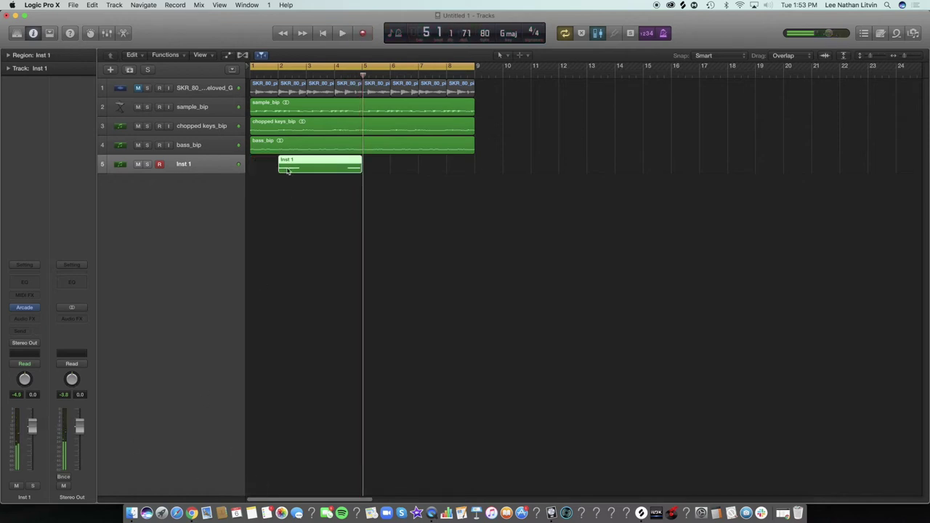
pyautogui.moveTo(281, 169); pyautogui.dragTo(251, 168)
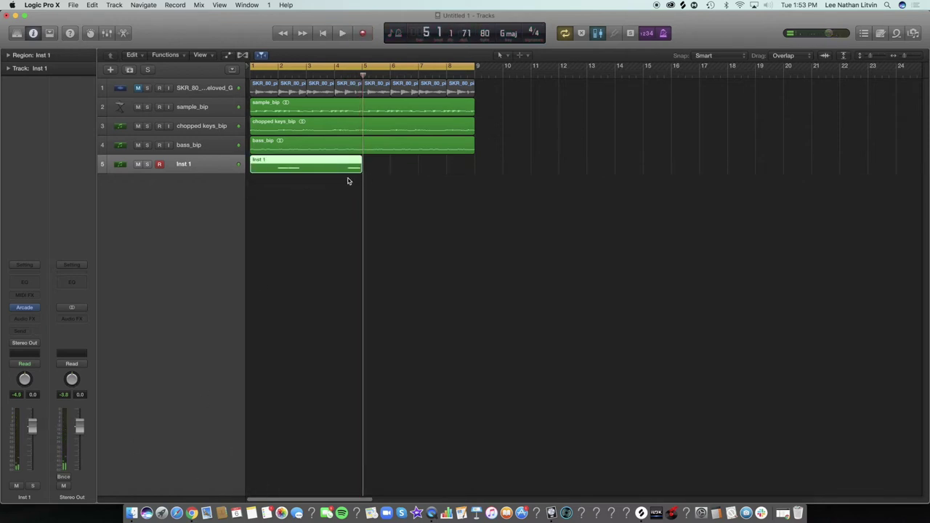
pyautogui.moveTo(361, 169); pyautogui.dragTo(398, 170)
pyautogui.press('super+t')
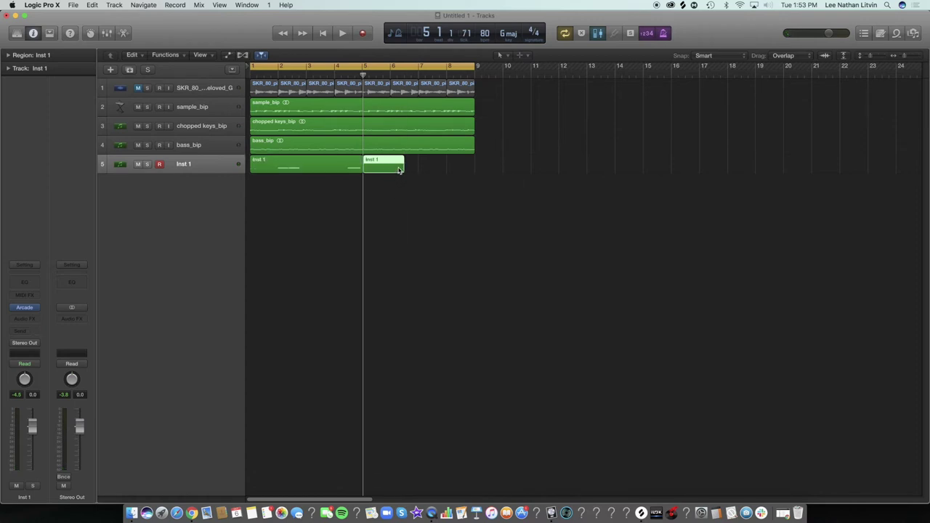
pyautogui.press('Delete')
# Copy the four-bar Inst 1 region to bar 5 and join both copies into one region ending at bar 9
pyautogui.click(337, 165)
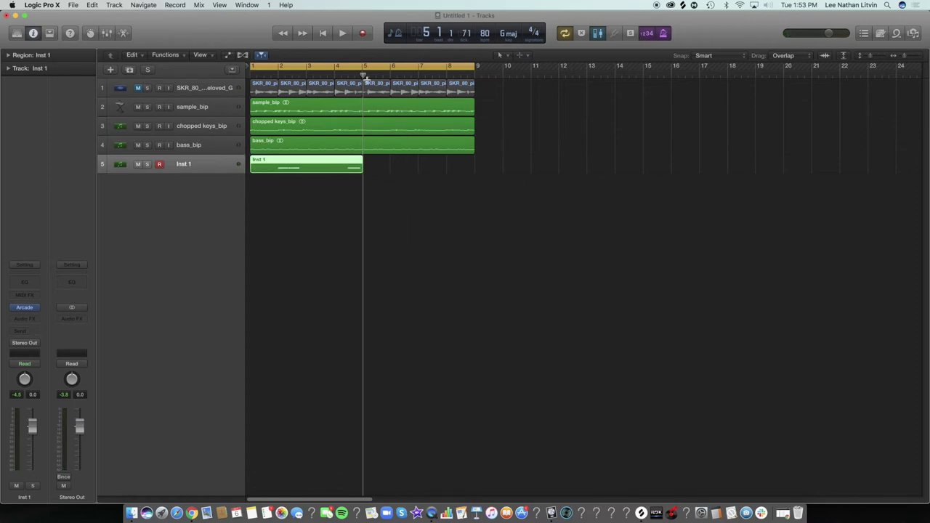
pyautogui.press('super+v')
pyautogui.keyDown('shift'); pyautogui.click(340, 174); pyautogui.keyUp('shift')
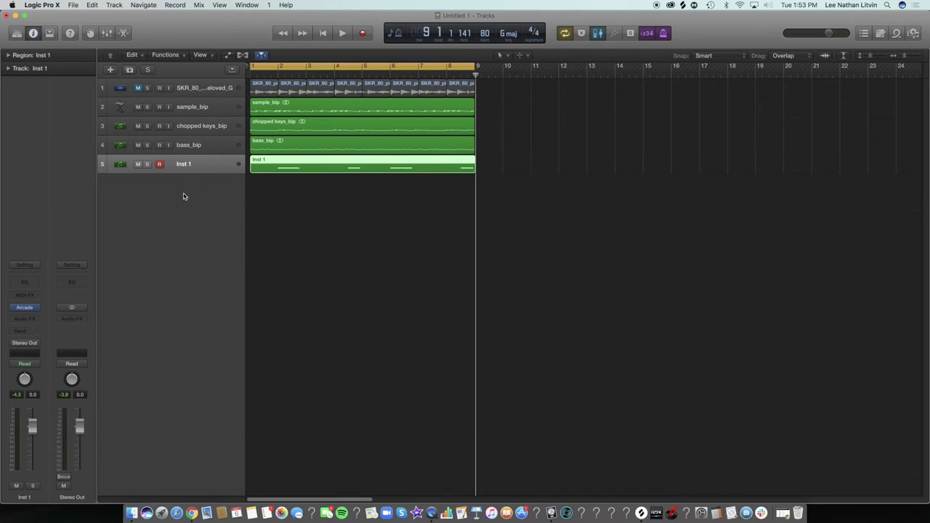
# During playback, add a Channel EQ with its analyzer on to Inst 1 and set a low cut around 300 Hz
pyautogui.press('space')
pyautogui.click(24, 282)
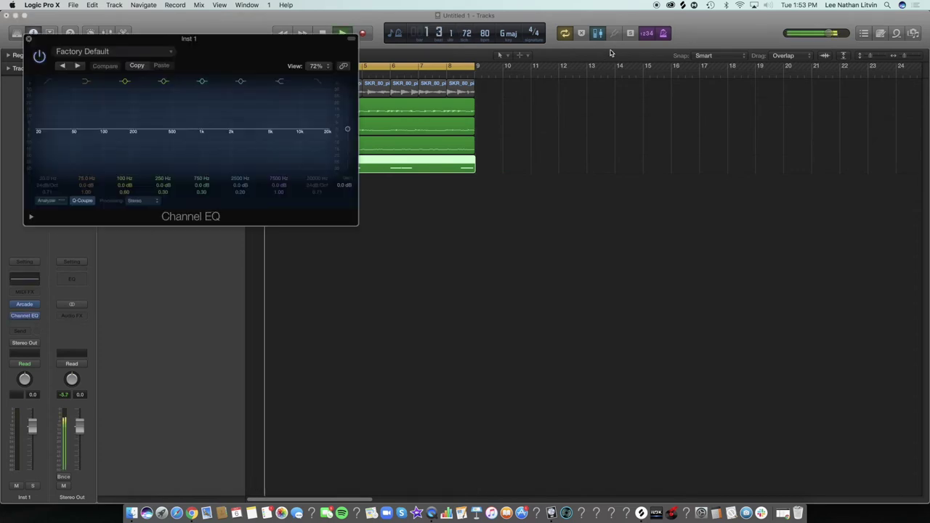
pyautogui.click(45, 200)
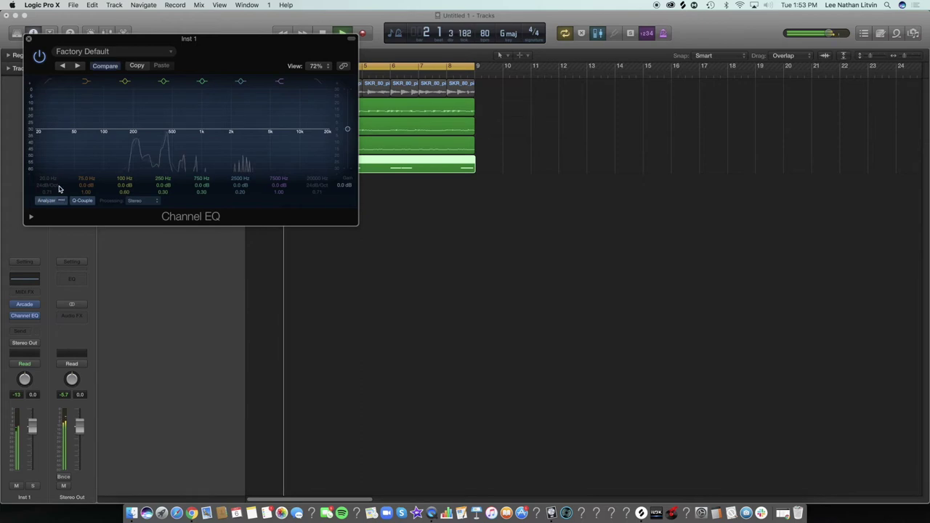
pyautogui.click(49, 82)
pyautogui.moveTo(41, 129); pyautogui.dragTo(143, 118)
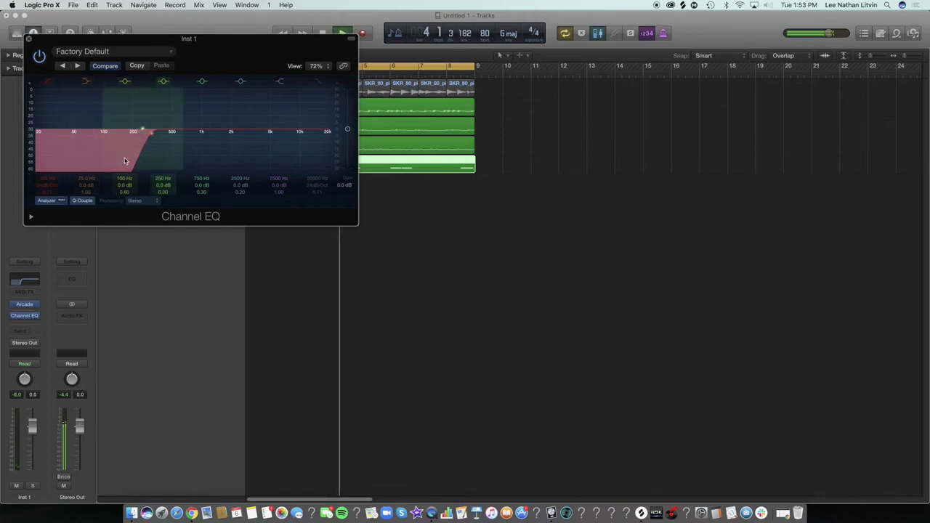
# Enable a high cut around 6000 Hz and slightly boost a narrowed band at 2150 Hz in the vocal's EQ
pyautogui.click(317, 81)
pyautogui.moveTo(314, 93); pyautogui.dragTo(264, 101)
pyautogui.moveTo(272, 145); pyautogui.dragTo(205, 112)
pyautogui.moveTo(245, 186); pyautogui.dragTo(245, 196)
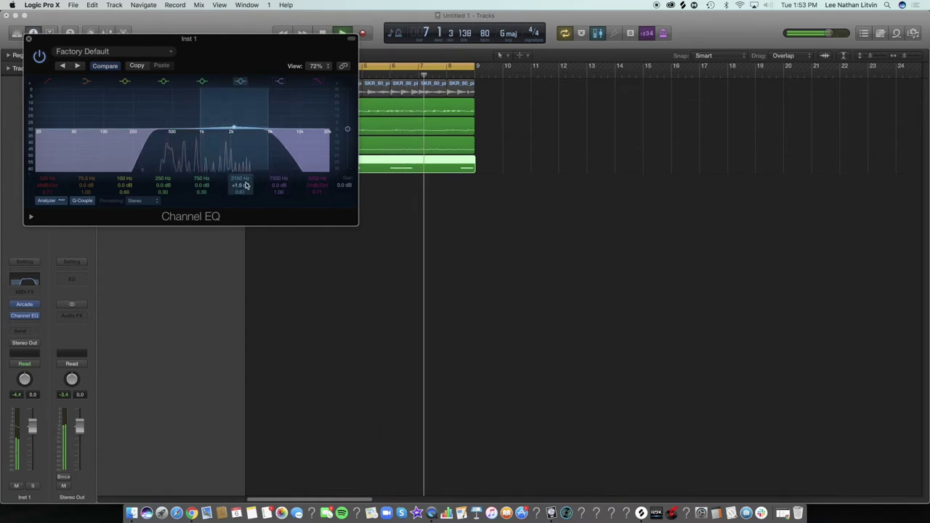
pyautogui.click(29, 38)
pyautogui.press('space')
# Bounce the Inst 1 region in place to a new track named vocalchop_bip, muting the source
pyautogui.rightClick(428, 158)
pyautogui.click(437, 160)
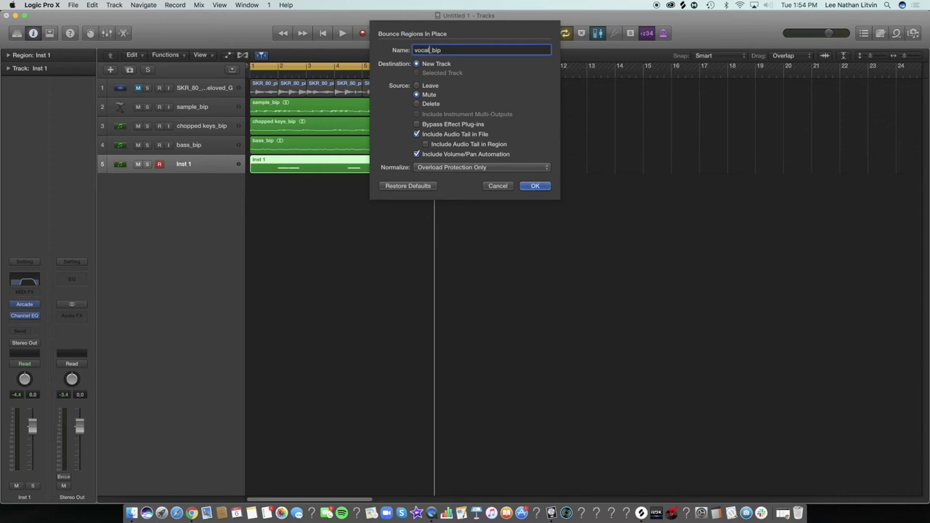
pyautogui.press('Return')
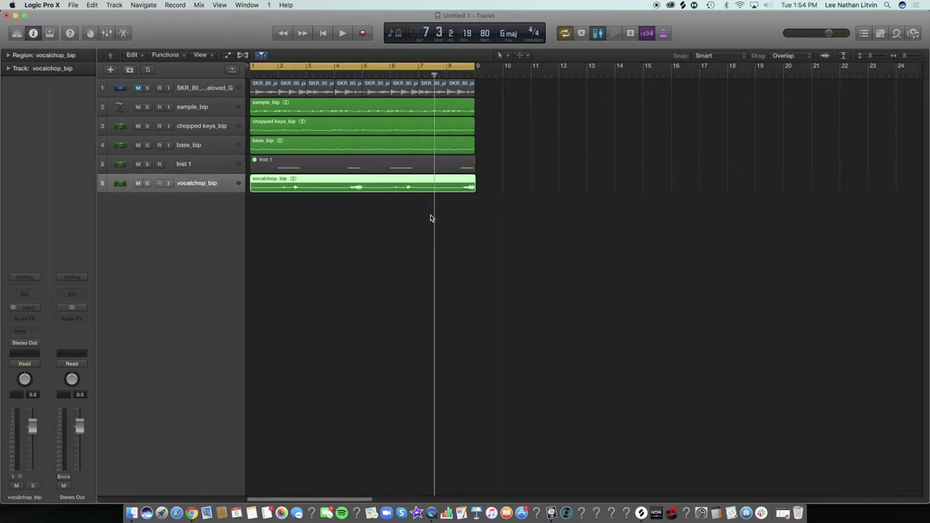
# Delete the leftover Inst 1 track and lower the vocal chop track's volume to about -18 dB during playback
pyautogui.click(191, 164)
pyautogui.press('super+BackSpace')
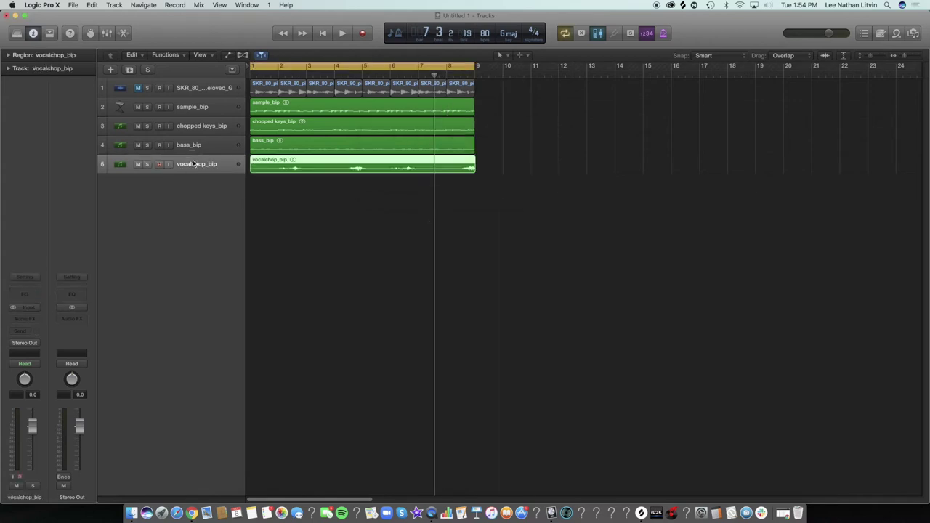
pyautogui.press('space')
pyautogui.moveTo(23, 419); pyautogui.dragTo(30, 460)
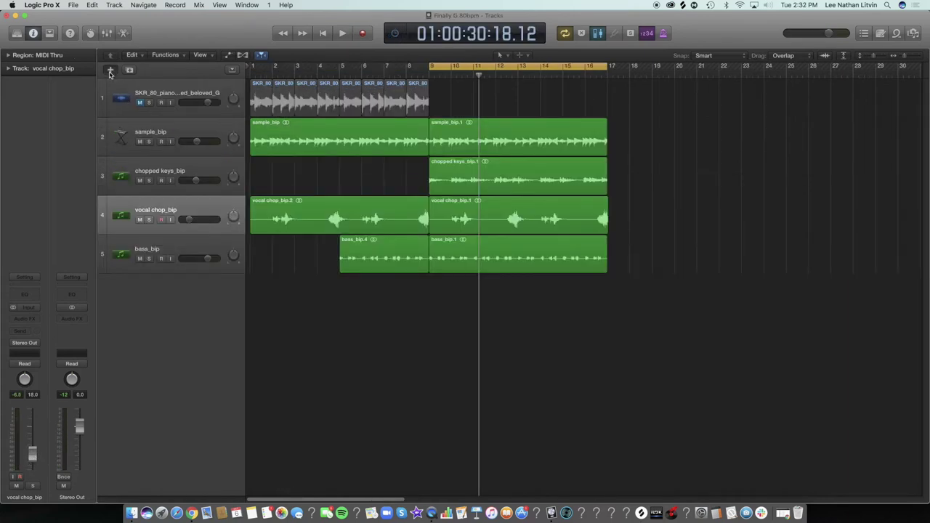
# Create a software instrument track with Ultrabeat and load its Alex Lustig Drums preset
pyautogui.click(110, 69)
pyautogui.click(396, 109)
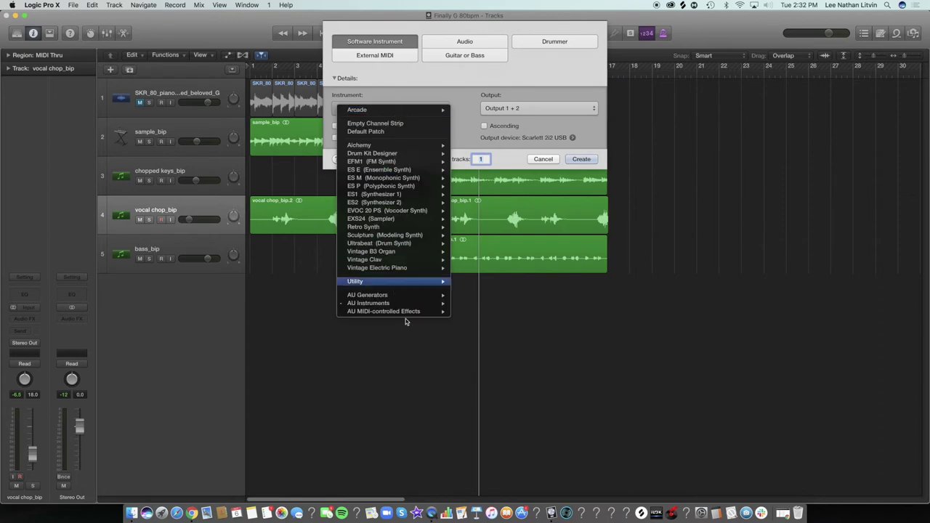
pyautogui.click(464, 251)
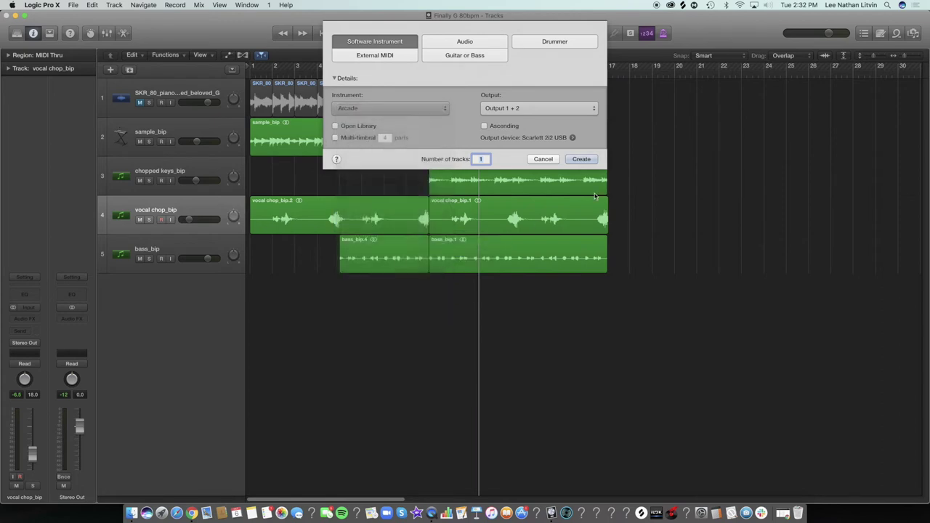
pyautogui.click(581, 159)
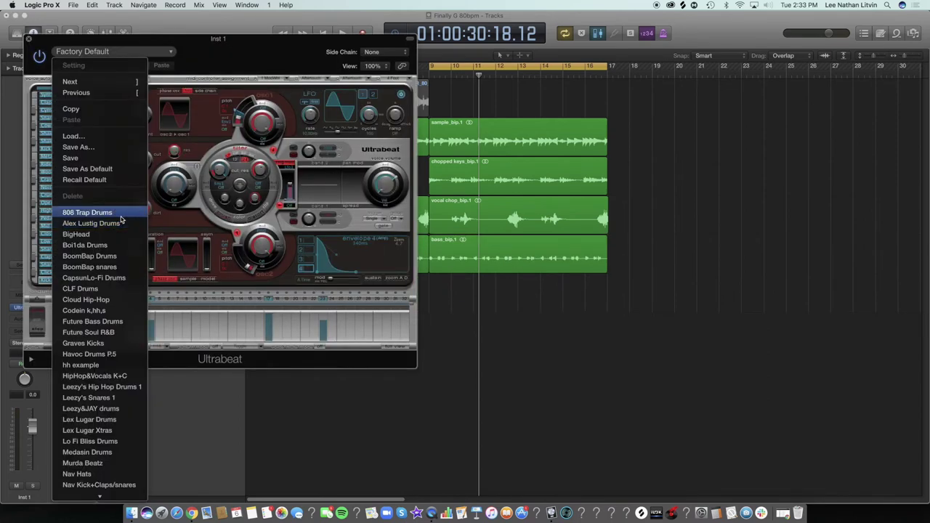
pyautogui.click(120, 223)
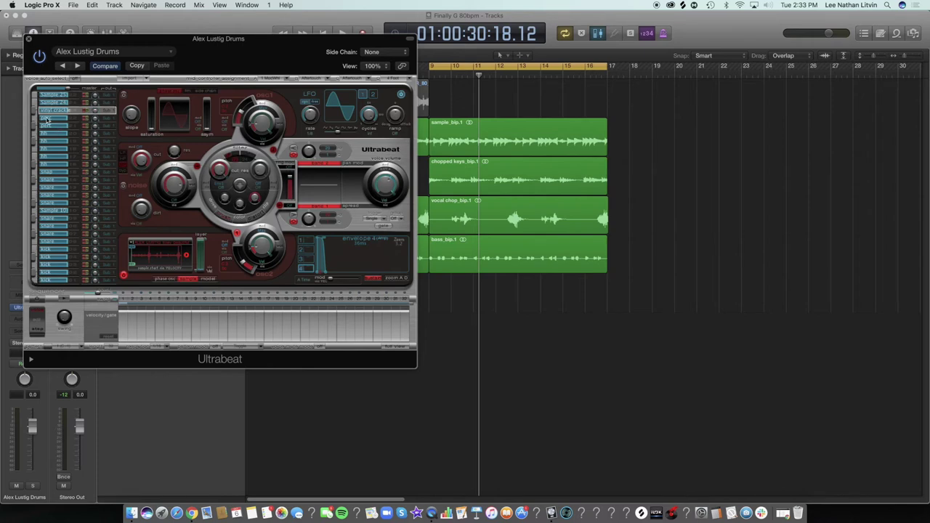
pyautogui.click(28, 39)
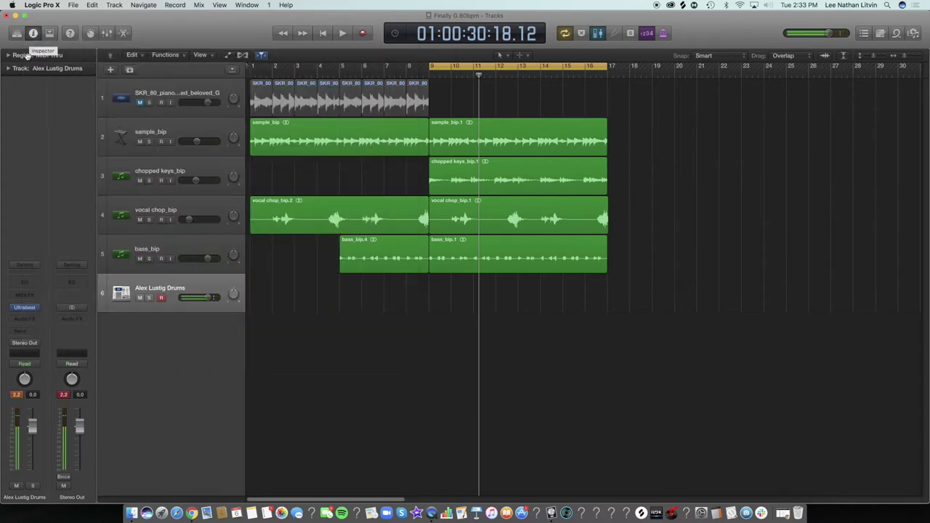
# Lower the Alex Lustig Drums track's volume to about -13.4 dB
pyautogui.moveTo(207, 302); pyautogui.dragTo(181, 298)
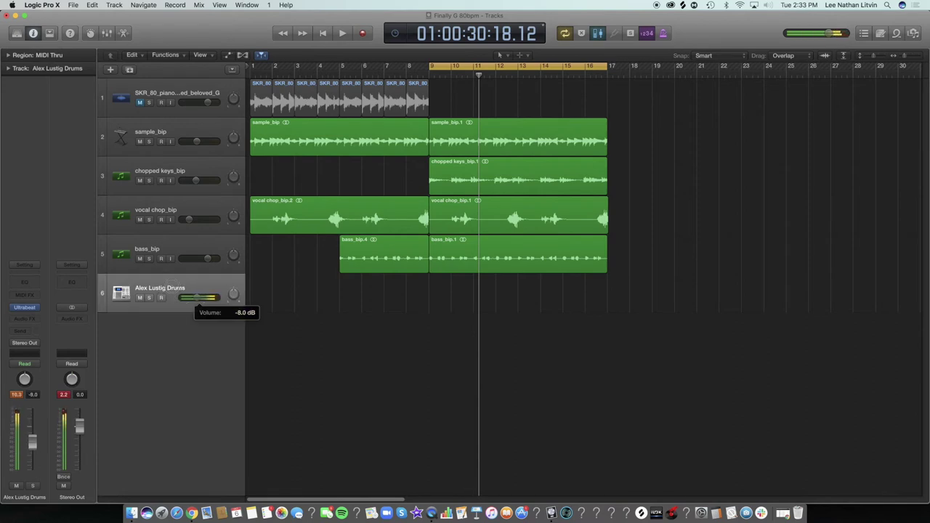
pyautogui.moveTo(167, 287); pyautogui.dragTo(173, 285)
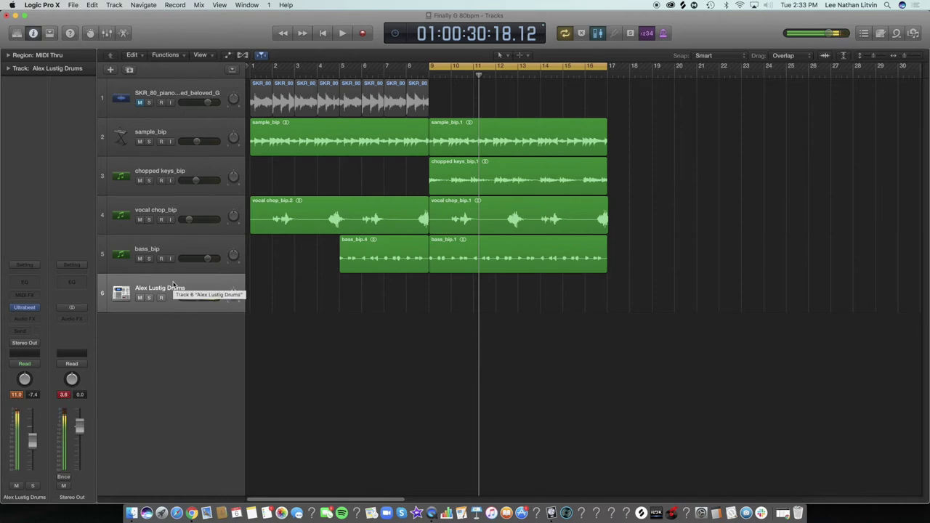
pyautogui.click(193, 298)
pyautogui.moveTo(186, 298); pyautogui.dragTo(180, 298)
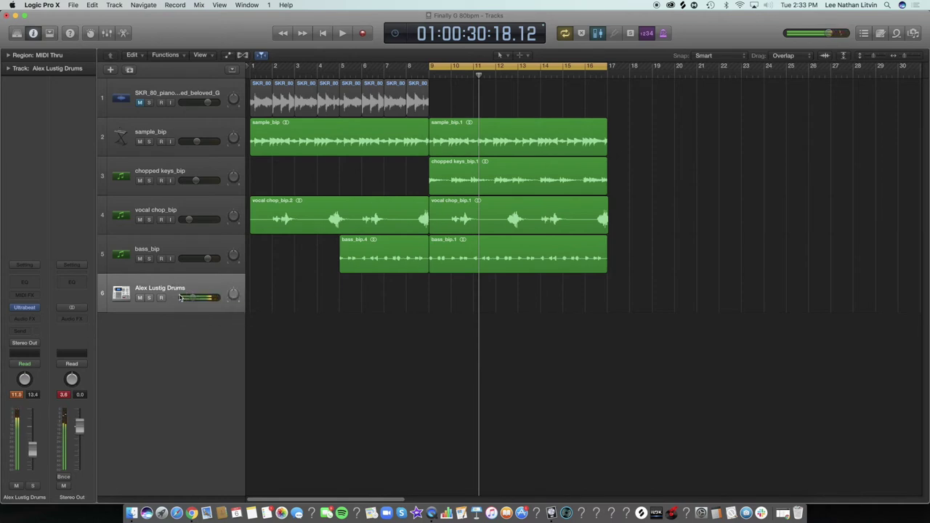
# Record a drum pattern from bar 9 to 13, copy it to bar 13, and join both regions
pyautogui.press('space')
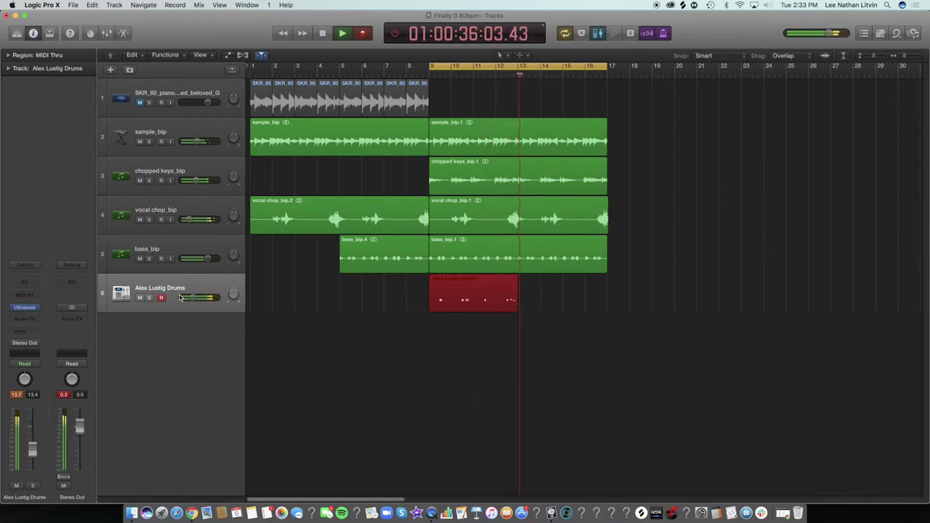
pyautogui.press('space')
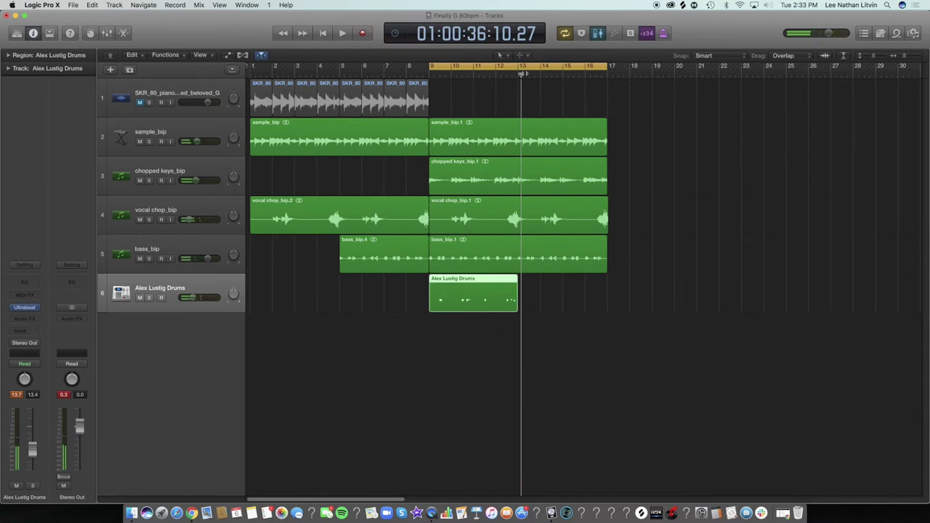
pyautogui.moveTo(521, 74); pyautogui.dragTo(519, 75)
pyautogui.press('super+v')
pyautogui.moveTo(642, 301); pyautogui.dragTo(461, 298)
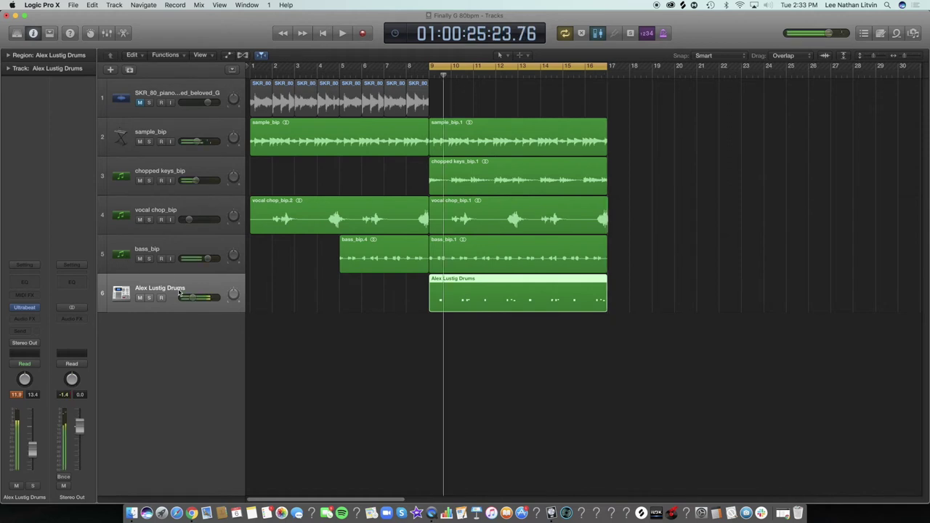
# Duplicate the Alex Lustig Drums track to get an empty track with the same instrument
pyautogui.press('super+d')
pyautogui.click(275, 317)
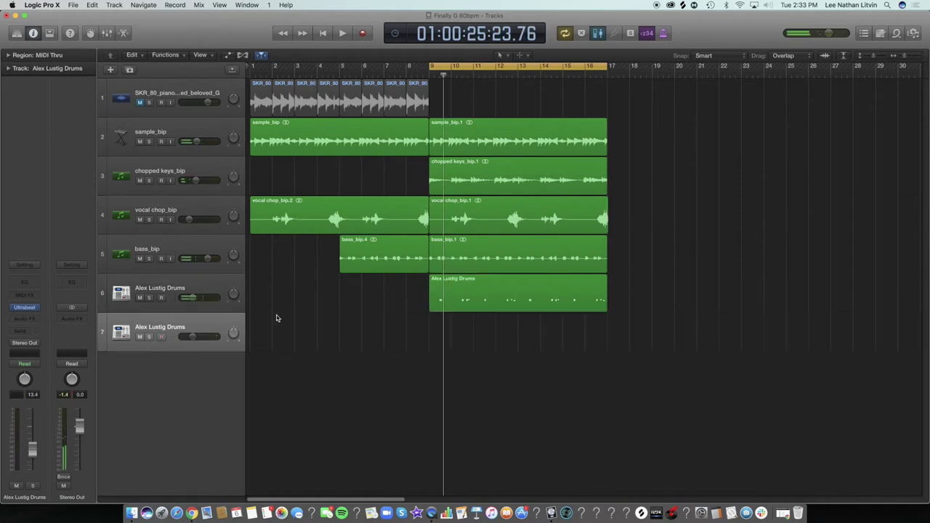
# Copy the joined drum region to the duplicate track at bar 9, mute the original drum track, and solo the duplicate
pyautogui.click(486, 292)
pyautogui.click(431, 76)
pyautogui.press('super+v')
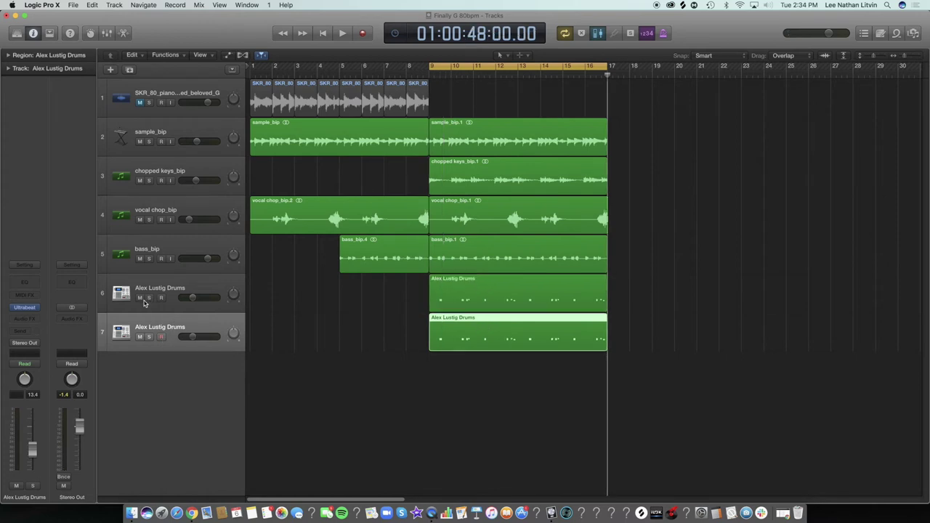
pyautogui.click(140, 298)
pyautogui.click(148, 337)
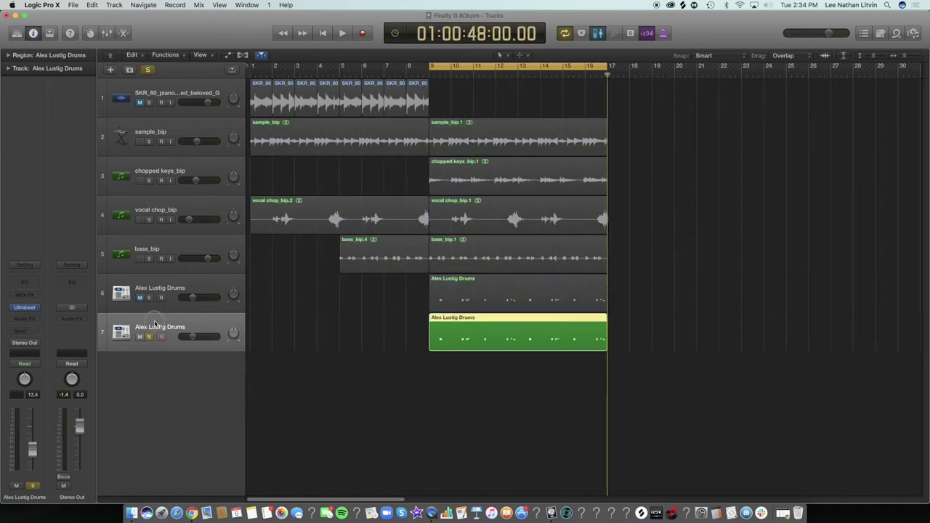
pyautogui.click(123, 35)
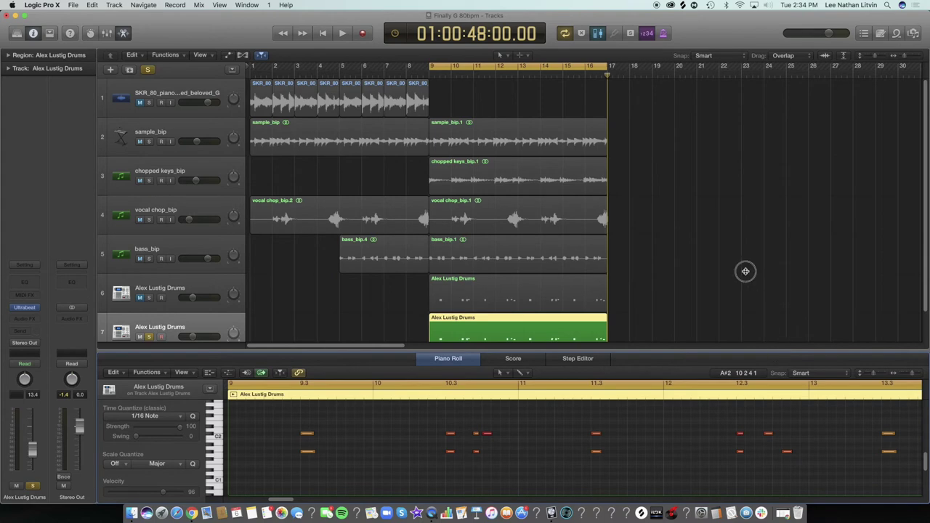
pyautogui.moveTo(736, 353); pyautogui.dragTo(737, 247)
pyautogui.scroll(-4, 383, 153)
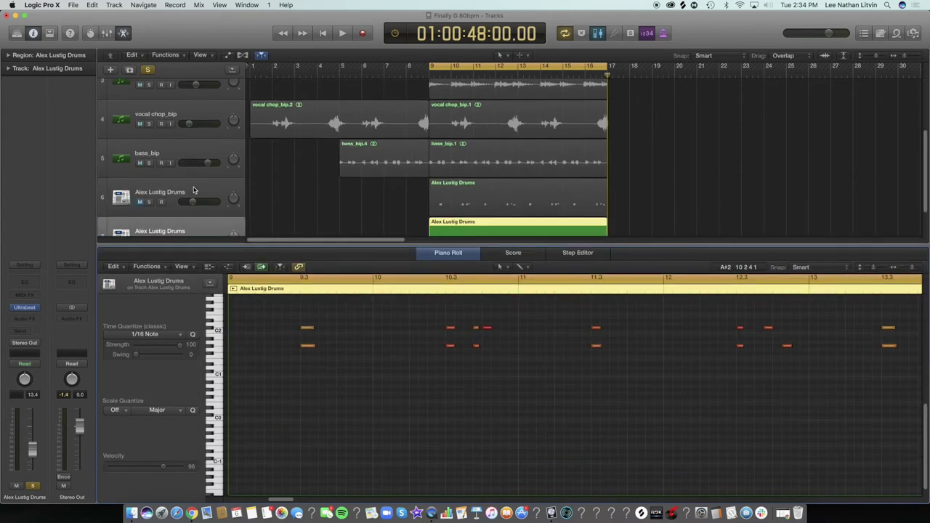
pyautogui.press('e')
# Rename the original, muted drum track as clap 1
pyautogui.doubleClick(149, 288)
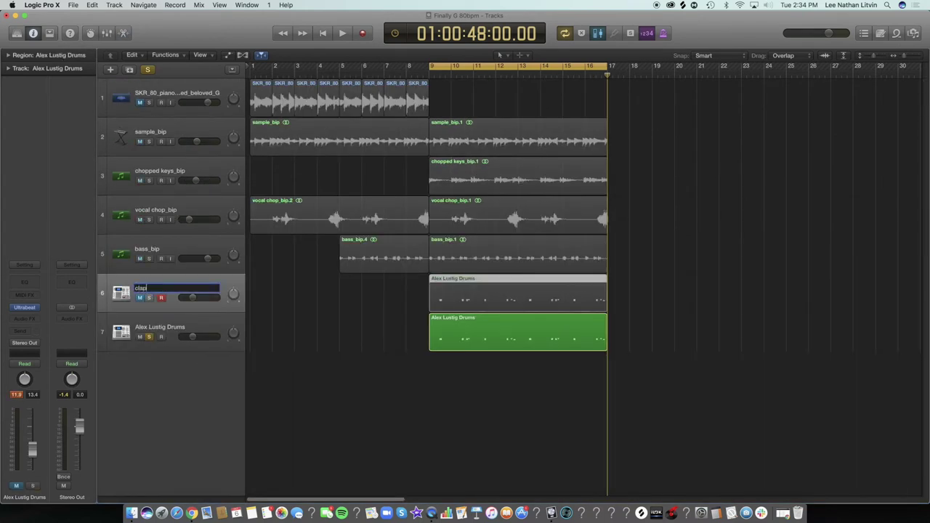
pyautogui.click(198, 332)
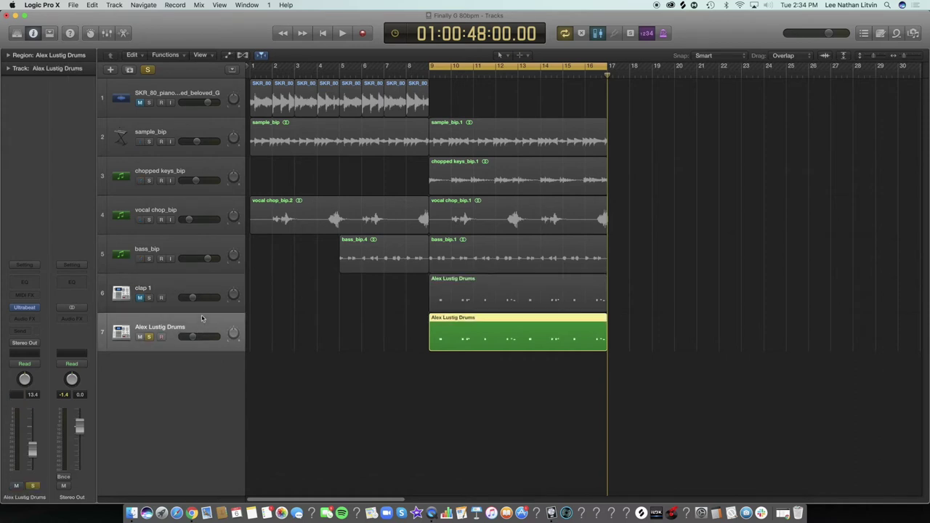
pyautogui.click(182, 286)
# Dismiss the keychain password request and load the CLF Drums preset in Ultrabeat on the duplicate drum track
pyautogui.click(176, 329)
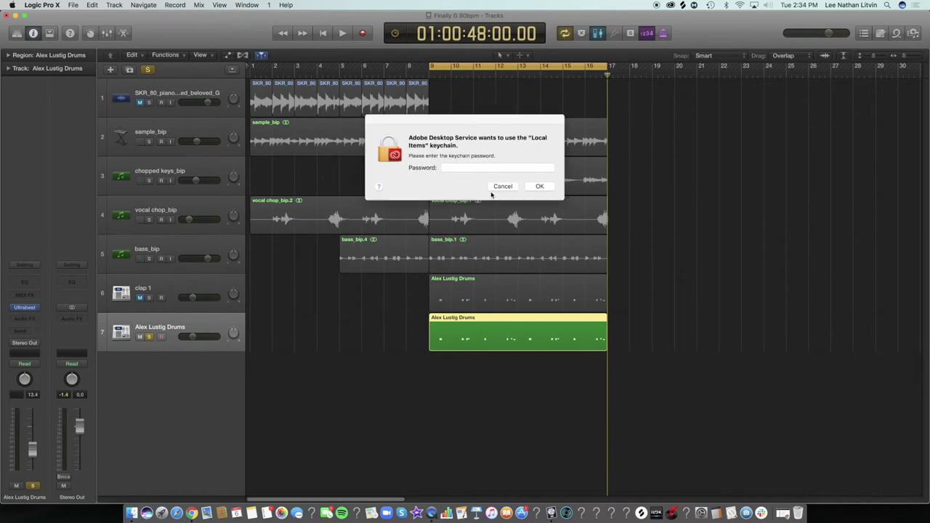
pyautogui.click(495, 188)
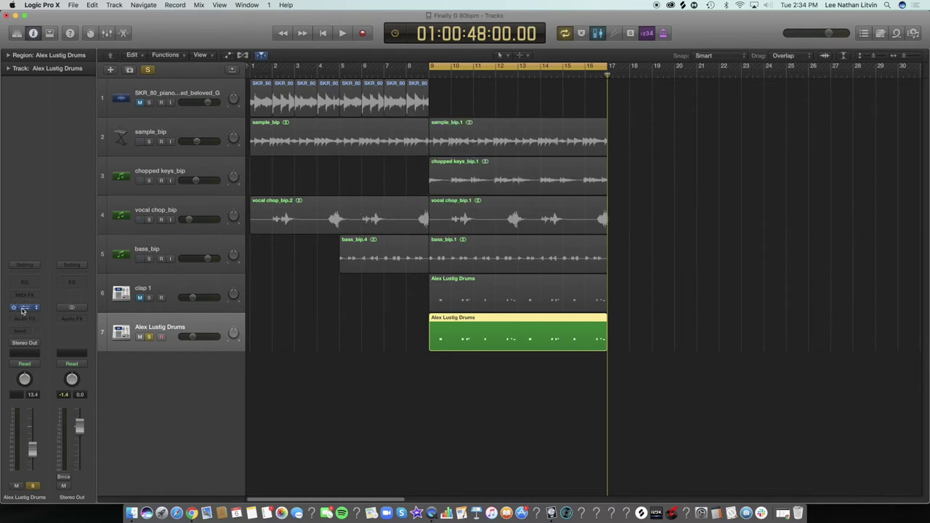
pyautogui.click(22, 308)
pyautogui.click(145, 52)
pyautogui.scroll(-5, 84, 182)
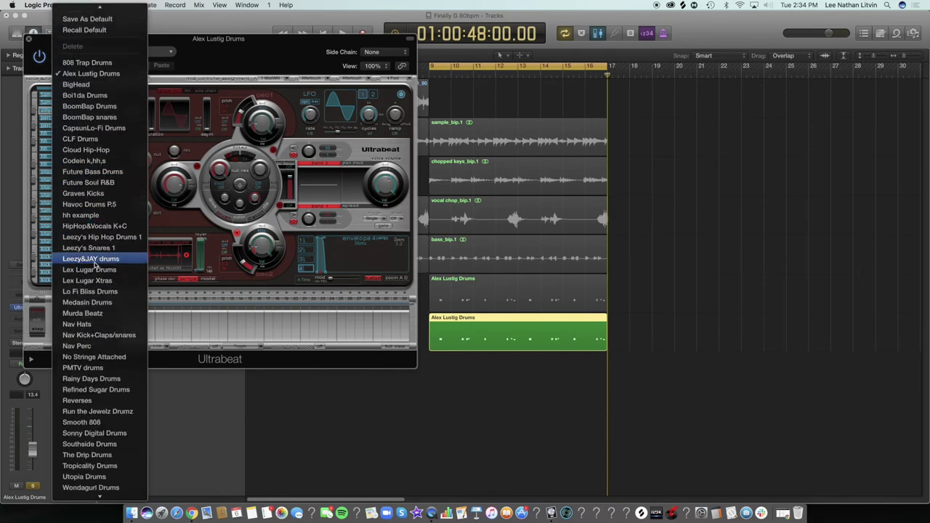
pyautogui.click(91, 139)
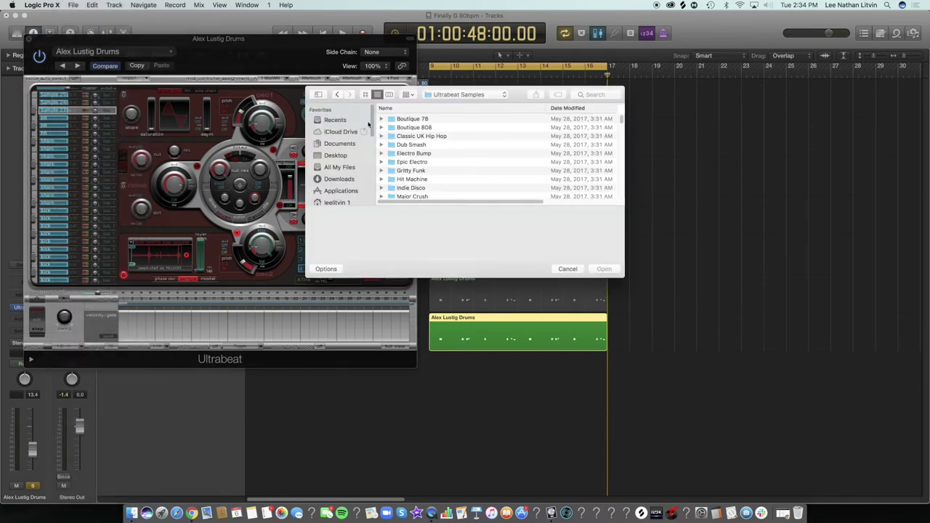
pyautogui.click(568, 269)
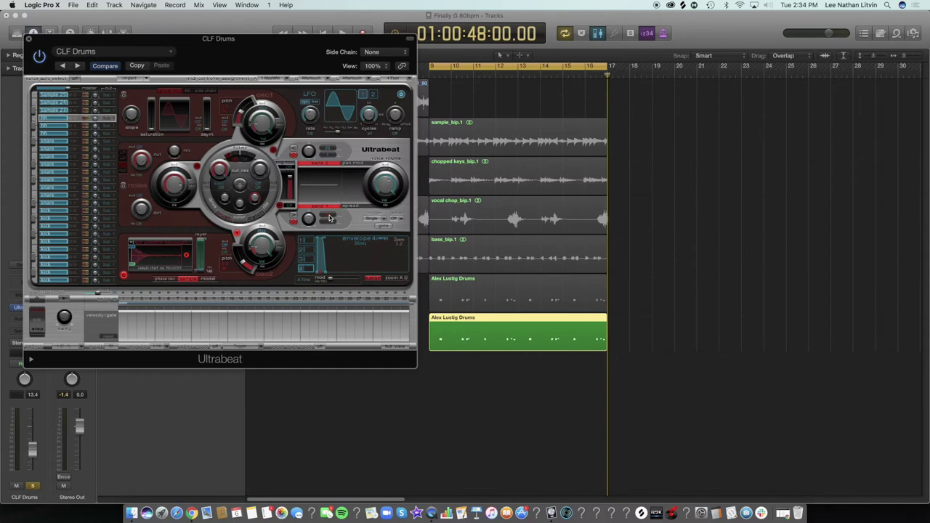
pyautogui.click(27, 39)
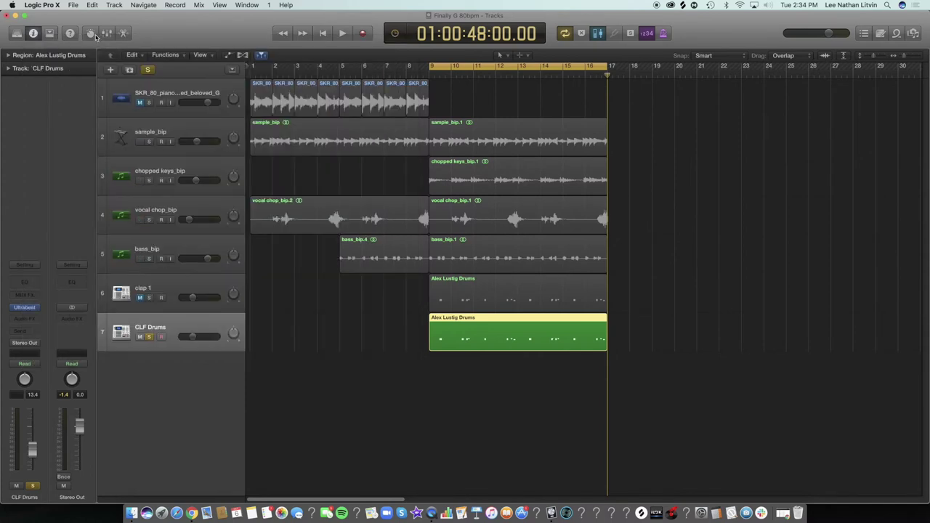
# Delete the lower row of notes from the copied region on the CLF Drums track
pyautogui.press('p')
pyautogui.press('space')
pyautogui.press('space')
pyautogui.press('super+a')
pyautogui.click(301, 380)
pyautogui.click(287, 398)
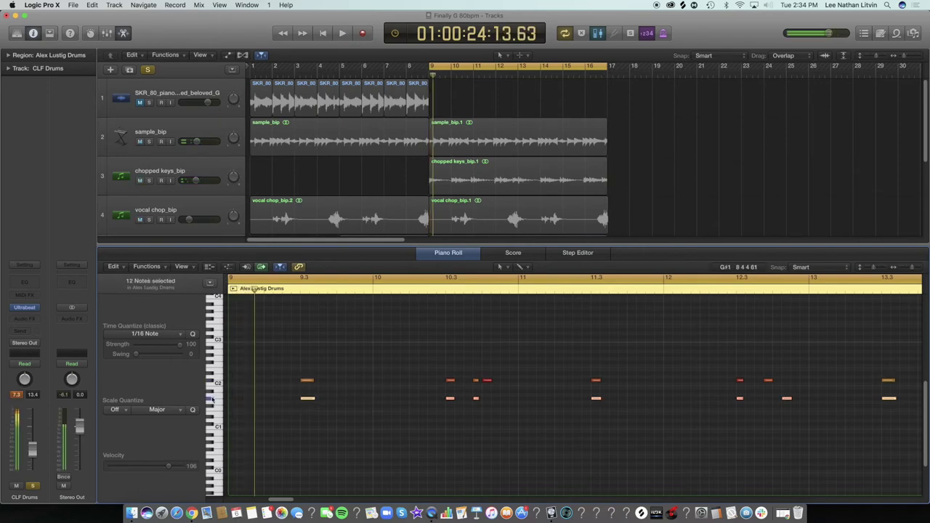
pyautogui.press('space')
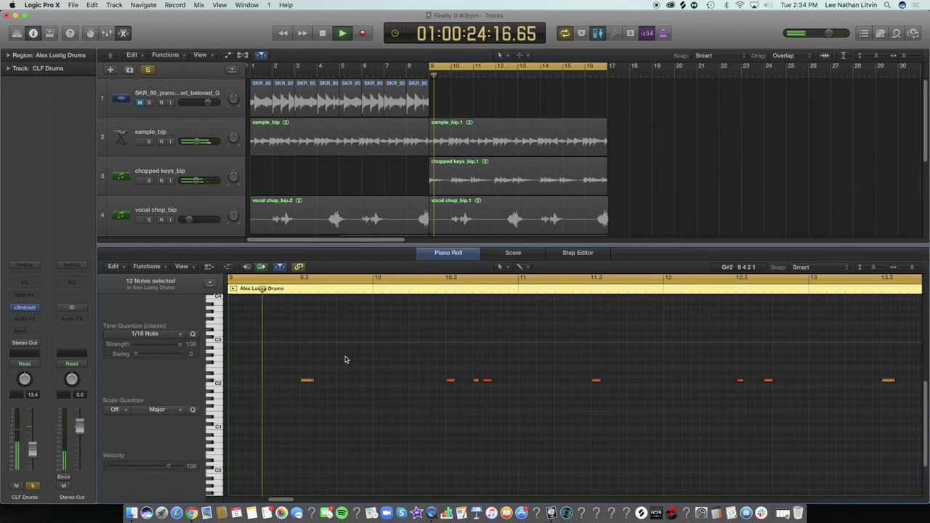
# Transpose all remaining notes in the CLF Drums region up to a different drum sound
pyautogui.press('space')
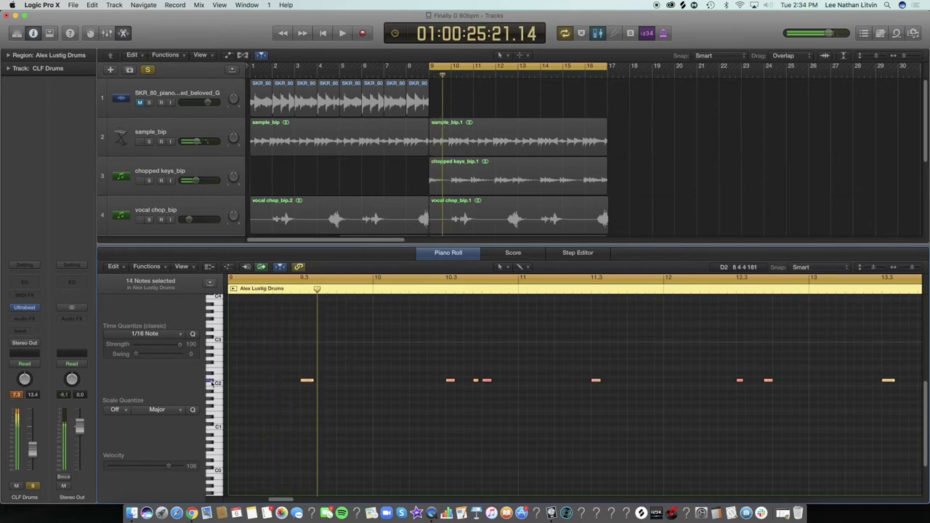
pyautogui.moveTo(306, 382); pyautogui.dragTo(303, 375)
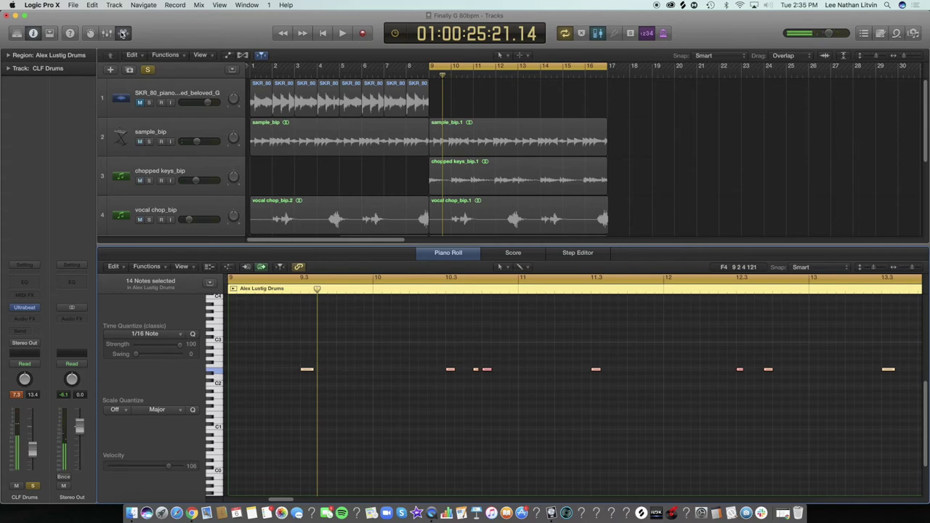
pyautogui.press('e')
# Lower the CLF Drums track's volume to -20.0 dB and clear the drum mute and all solos to hear the full mix
pyautogui.click(148, 298)
pyautogui.press('space')
pyautogui.moveTo(190, 337)
pyautogui.mouseDown()
pyautogui.moveTo(177, 339)
pyautogui.moveTo(197, 336)
pyautogui.mouseUp()
pyautogui.press('space')
pyautogui.click(149, 70)
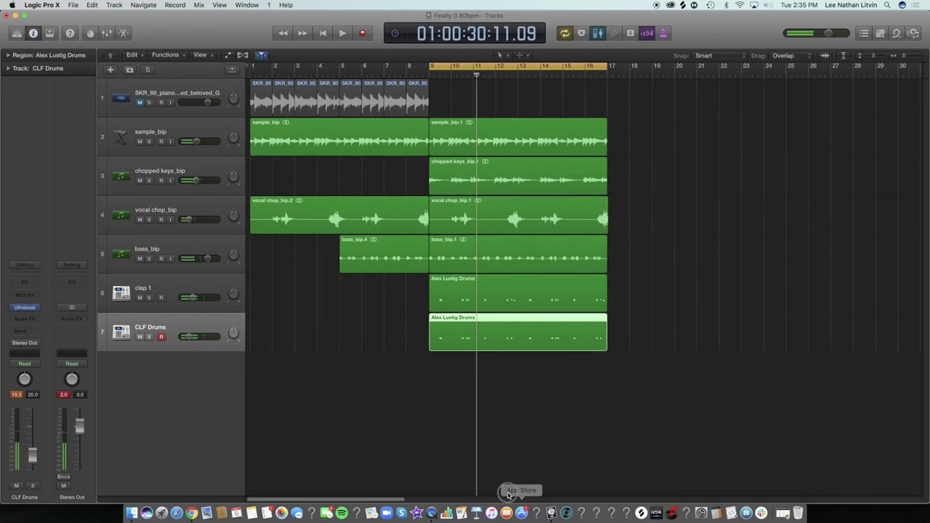
pyautogui.click(390, 407)
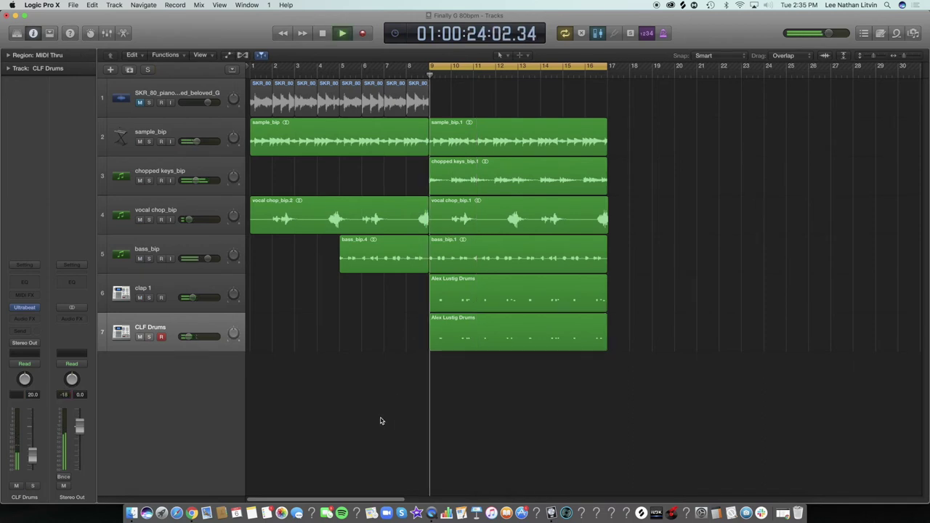
# Select both drum tracks and raise the clap 1 track's volume to -11.6 dB
pyautogui.click(210, 290)
pyautogui.click(204, 297)
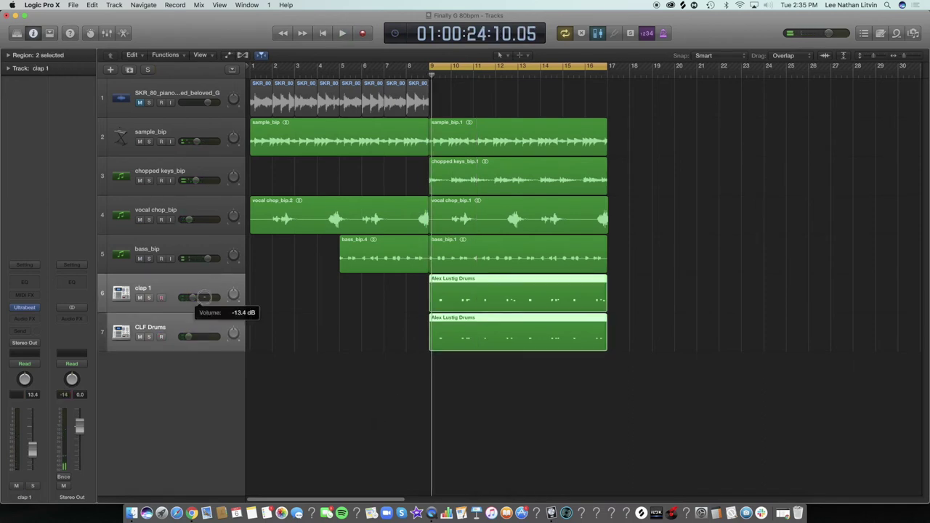
pyautogui.moveTo(206, 297); pyautogui.dragTo(209, 297)
# Bounce the clap 1 and CLF Drums regions in place together to a new track named snares_bip, dismissing the iCloud alert
pyautogui.rightClick(491, 298)
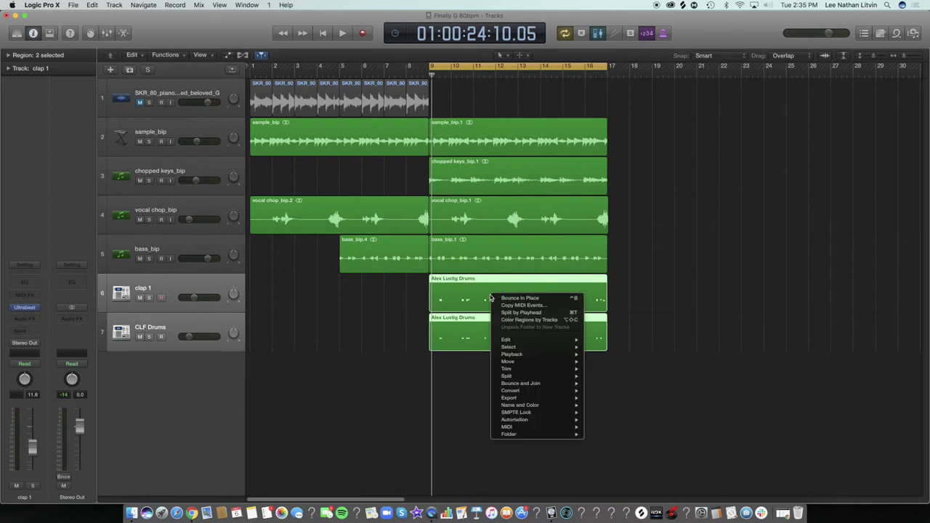
pyautogui.click(505, 299)
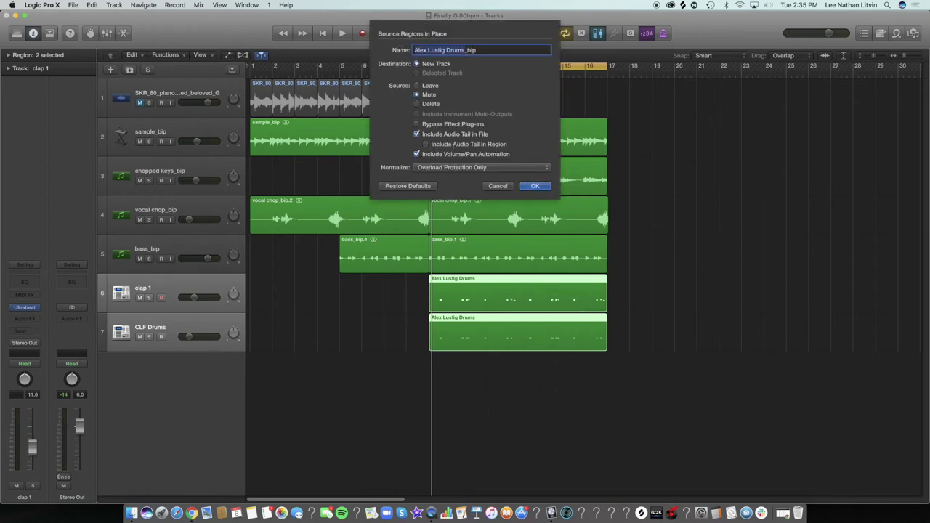
pyautogui.write('s')
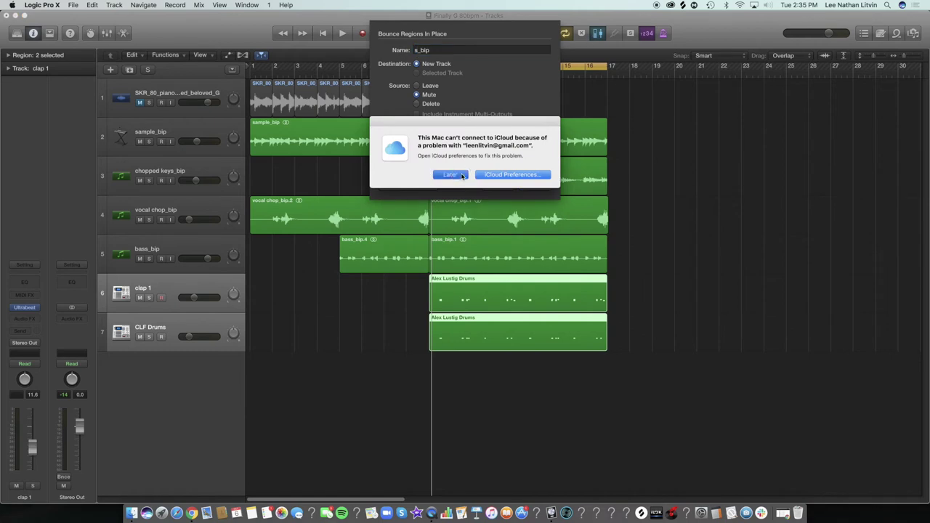
pyautogui.click(461, 176)
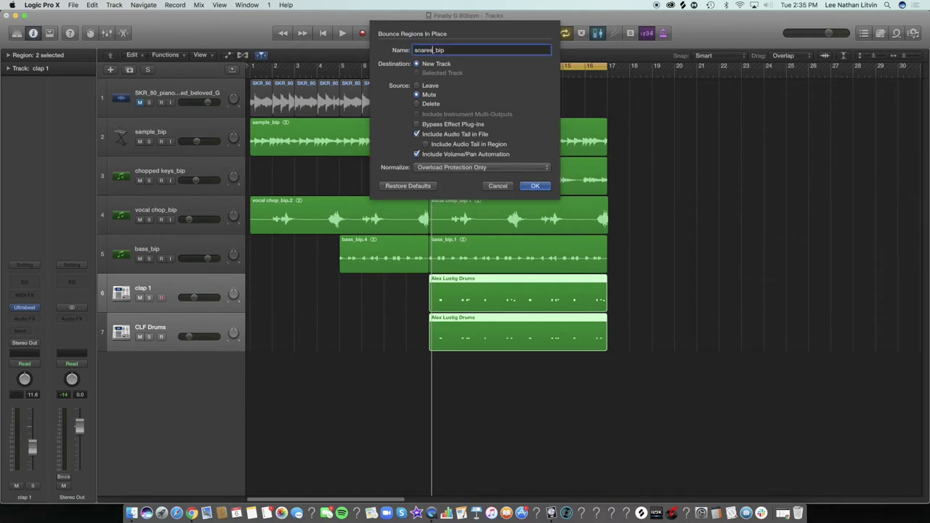
pyautogui.write('nares')
pyautogui.press('Return')
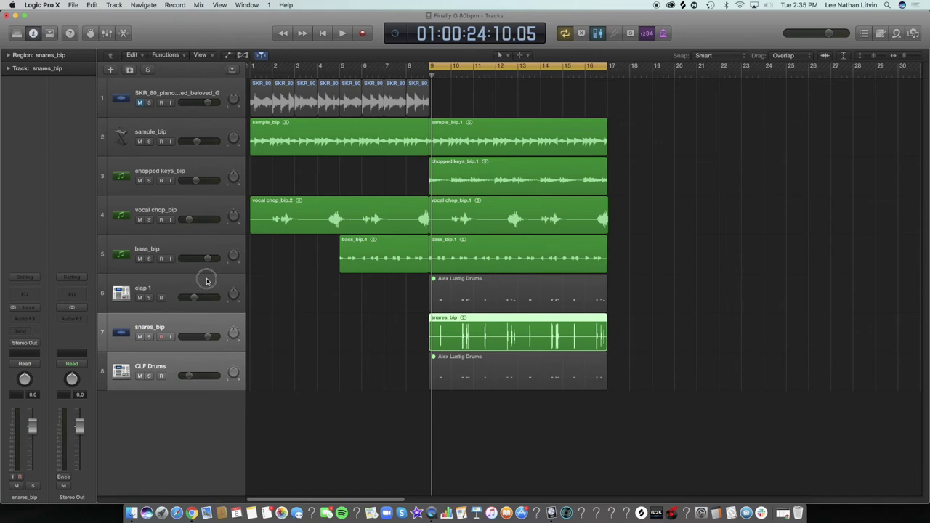
# Delete the clap 1 and CLF Drums source tracks together with their muted regions
pyautogui.click(207, 282)
pyautogui.press('BackSpace')
pyautogui.press('super+BackSpace')
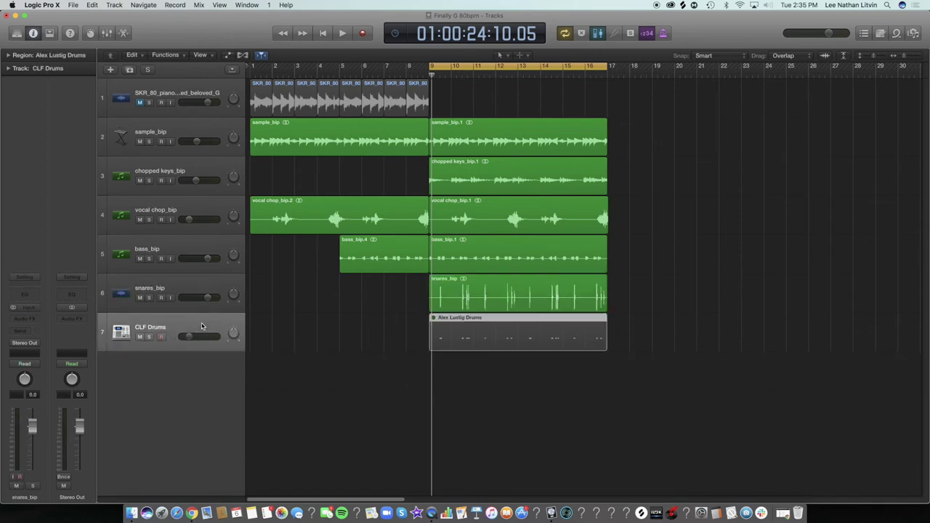
pyautogui.press('BackSpace')
pyautogui.press('super+BackSpace')
# Lower the snares_bip track's volume to -8.8 dB during playback
pyautogui.press('space')
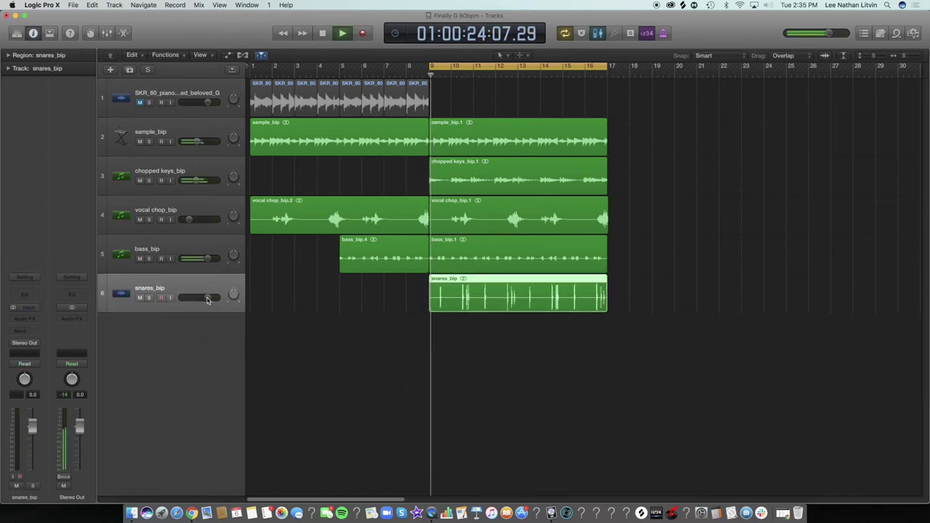
pyautogui.moveTo(211, 298); pyautogui.dragTo(199, 300)
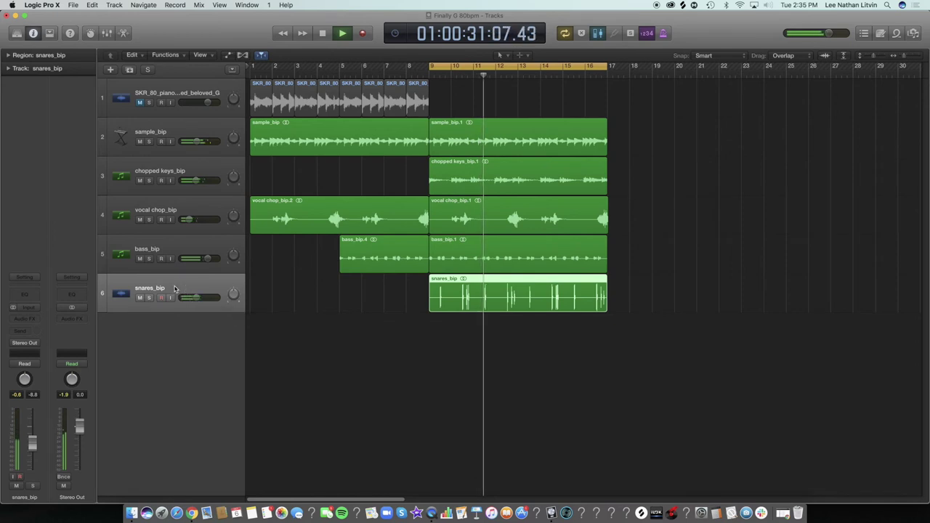
# Add another software instrument track with Ultrabeat and load its Alex Lustig Drums preset while the beat plays
pyautogui.click(109, 71)
pyautogui.press('Escape')
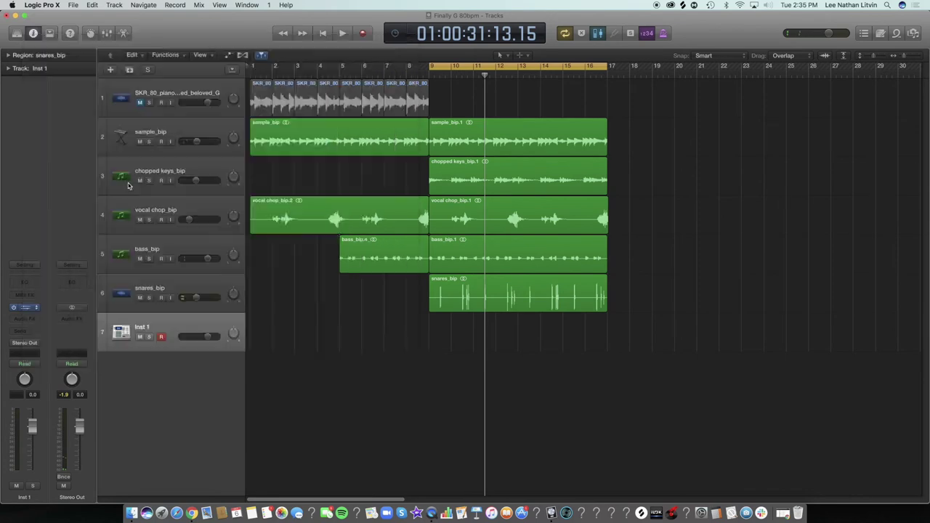
pyautogui.press('space')
pyautogui.click(24, 307)
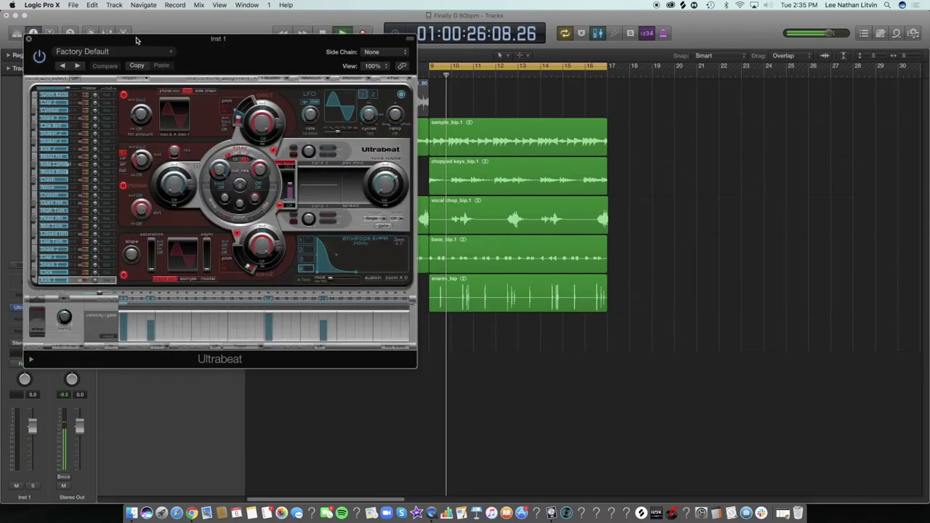
pyautogui.click(113, 52)
pyautogui.click(118, 223)
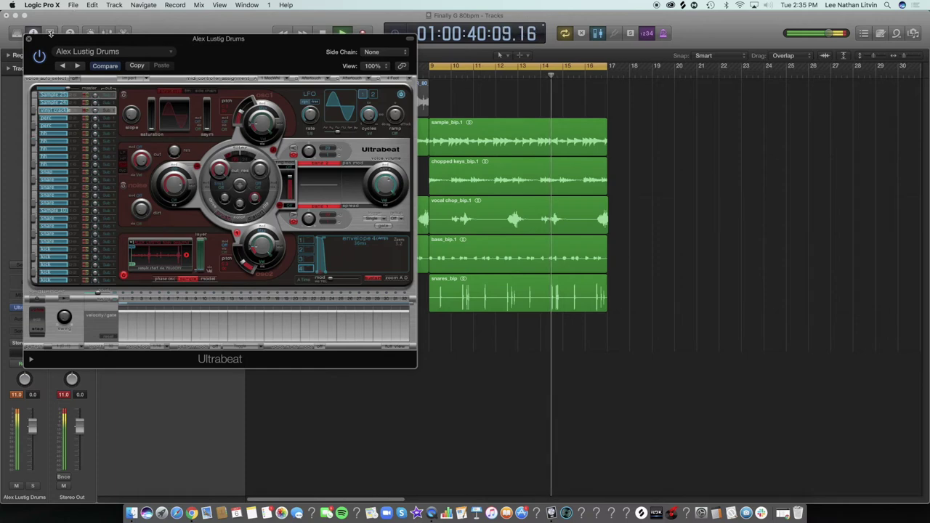
pyautogui.click(29, 38)
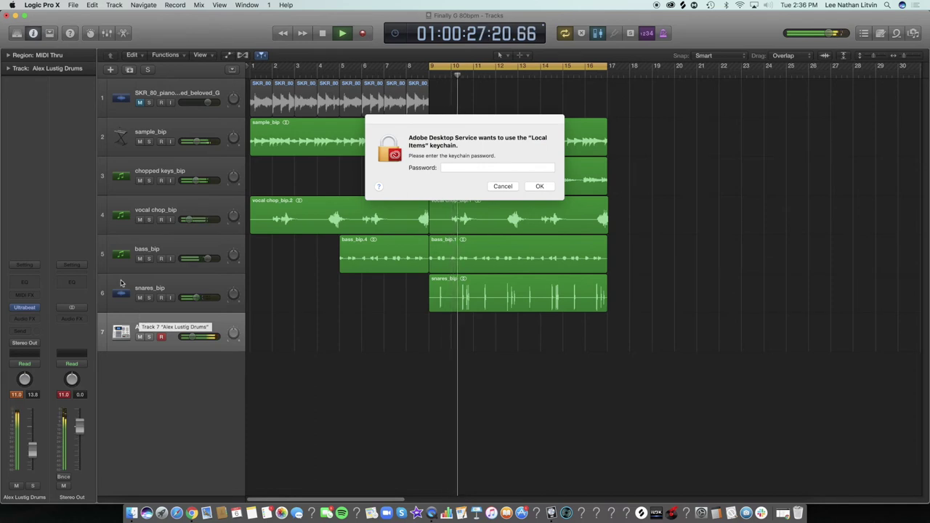
# Enter the keychain password to answer the Adobe Desktop Service request
pyautogui.click(462, 136)
pyautogui.write('••••••••••')
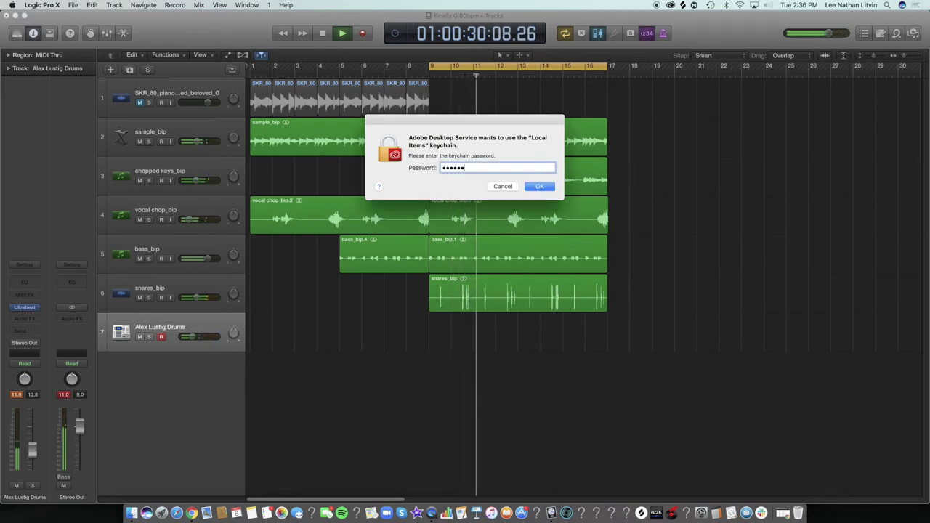
pyautogui.press('Return')
# Record a hi-hat pattern on the Alex Lustig Drums track from bar 9 to bar 13, raising its volume to -12.0 dB
pyautogui.press('space')
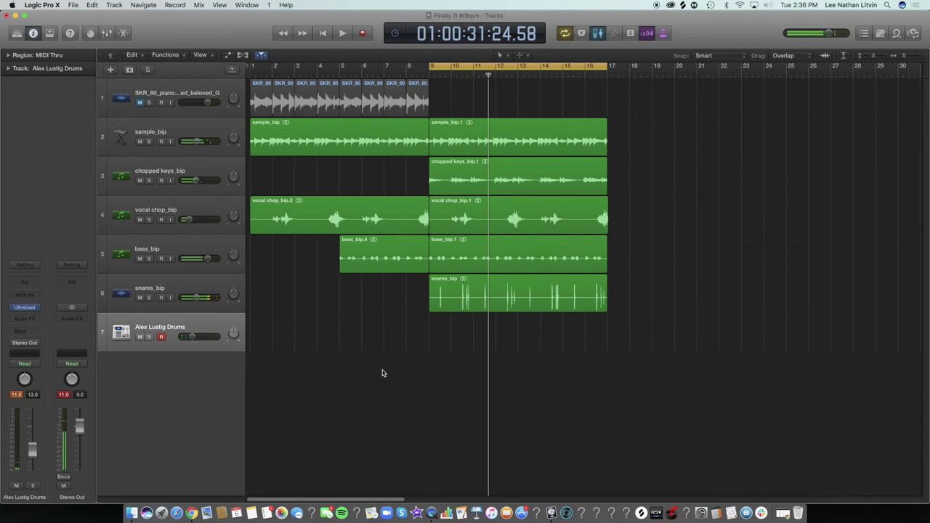
pyautogui.press('space')
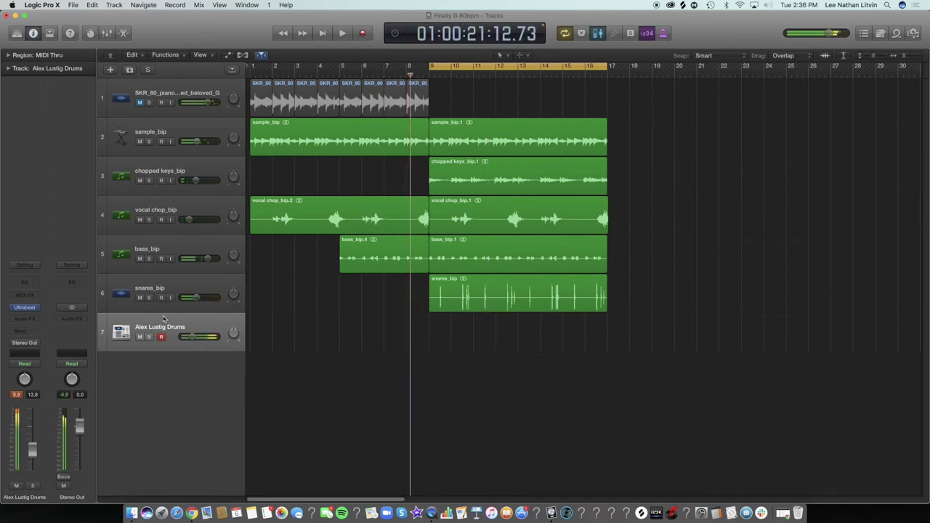
pyautogui.press('space')
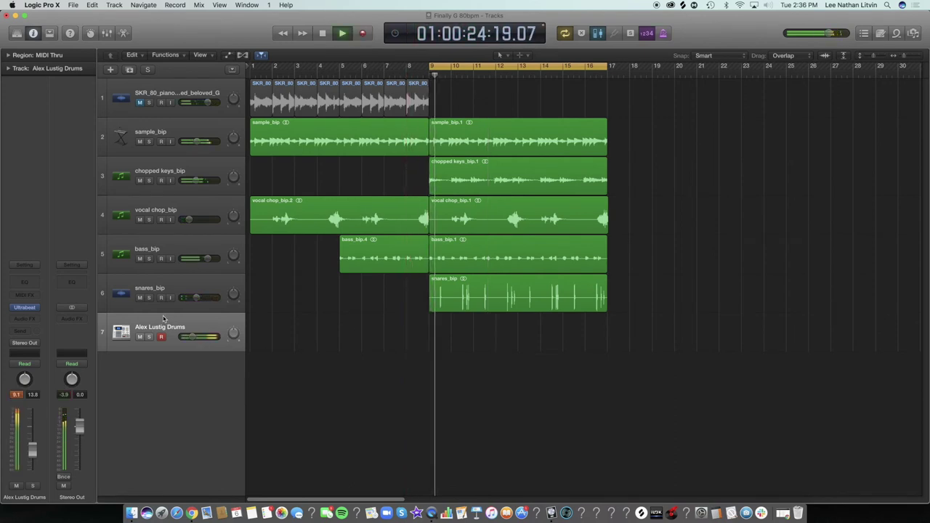
pyautogui.press('space')
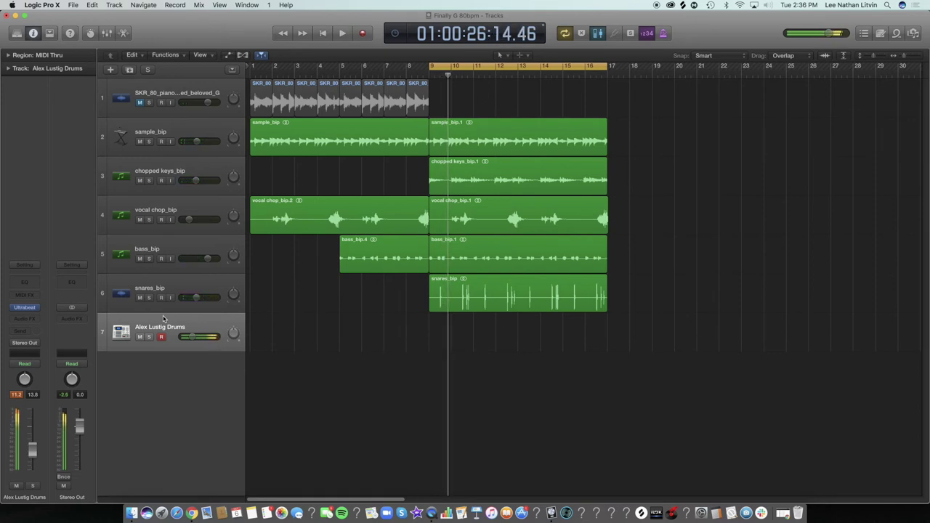
pyautogui.press('r')
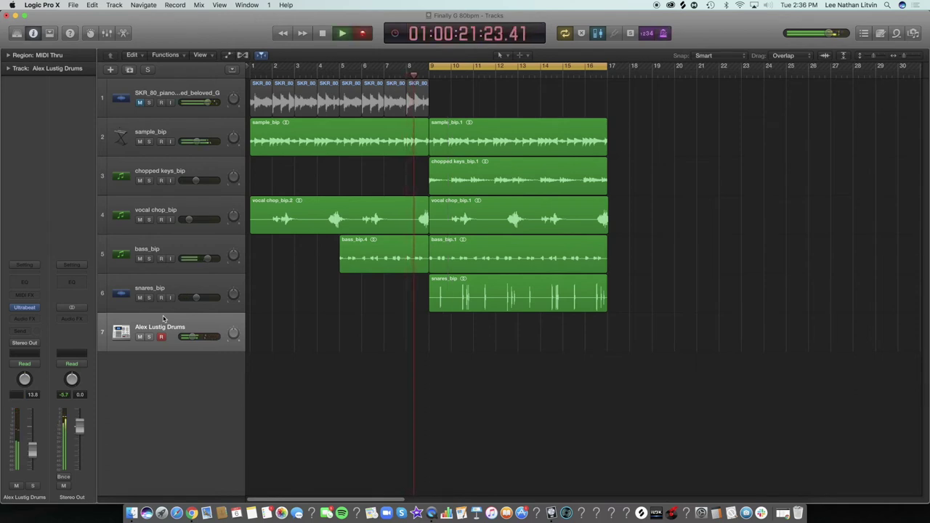
pyautogui.moveTo(194, 341); pyautogui.dragTo(200, 339)
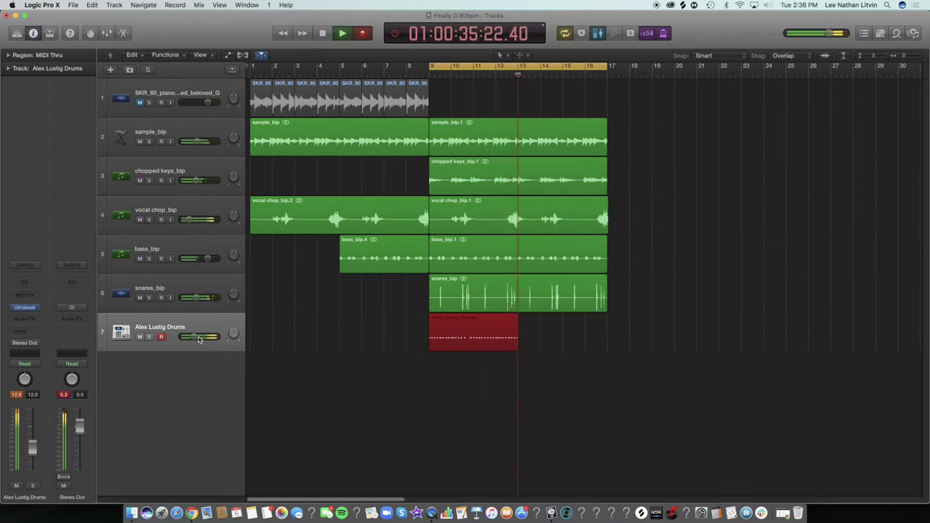
pyautogui.press('space')
# Duplicate the recorded hi-hat pattern and join it into one region spanning bars 9 to 17
pyautogui.click(519, 73)
pyautogui.press('super+t')
pyautogui.press('Return')
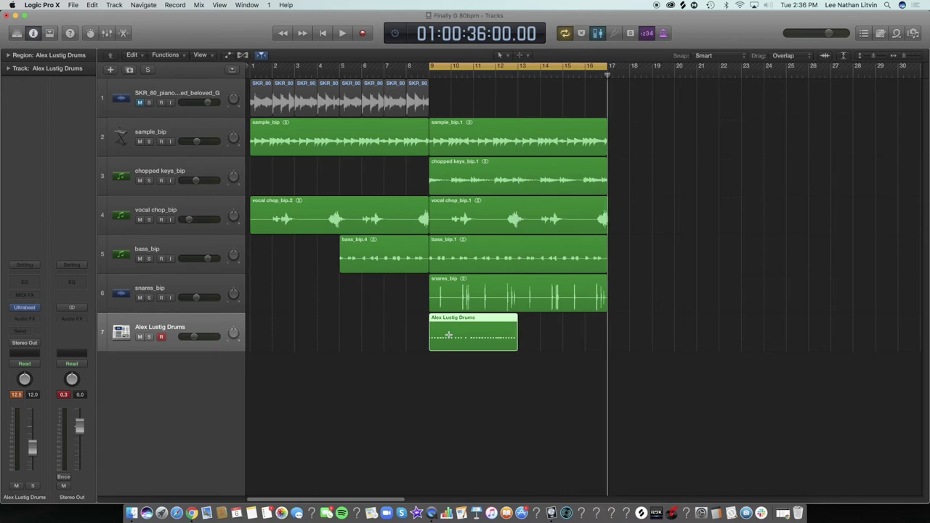
pyautogui.press('super+r')
pyautogui.moveTo(690, 355); pyautogui.dragTo(388, 336)
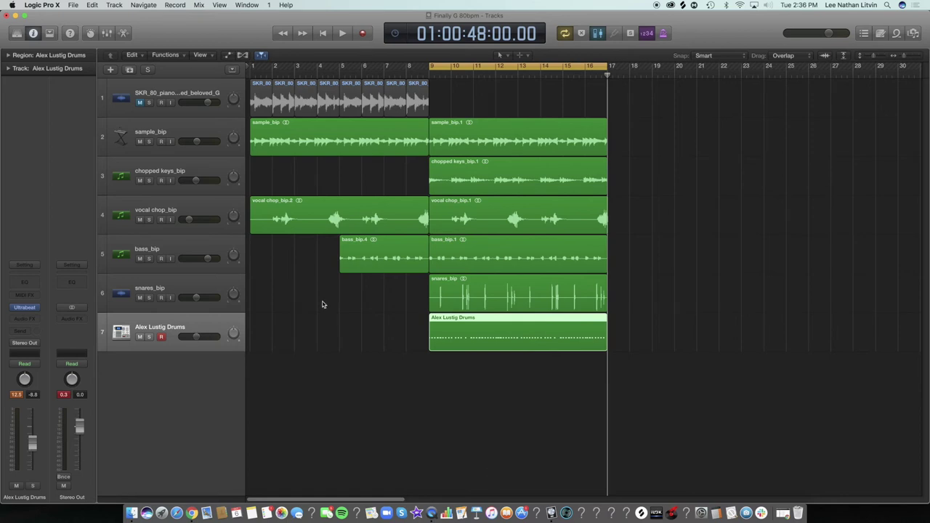
# Rename the Alex Lustig Drums track to hh and lower its volume to -15.6 dB
pyautogui.press('space')
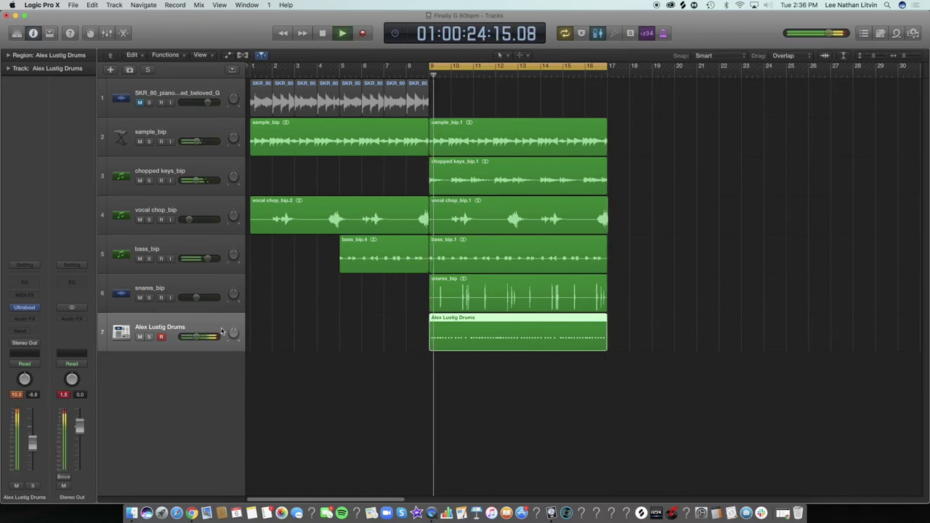
pyautogui.doubleClick(160, 328)
pyautogui.write('hh')
pyautogui.press('Return')
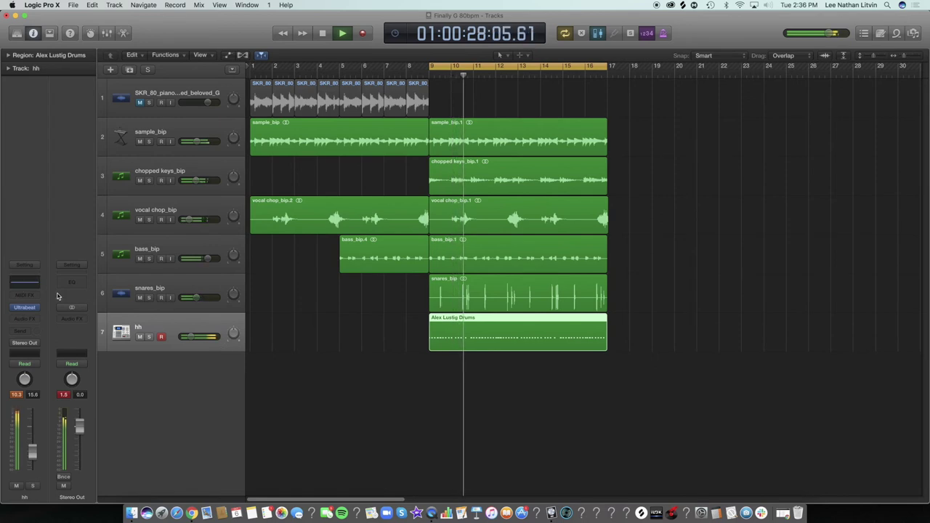
# Add a Channel EQ with the analyzer to the hh track, with a low cut at about 4 kHz and a high cut
pyautogui.click(24, 282)
pyautogui.click(47, 202)
pyautogui.click(48, 81)
pyautogui.moveTo(50, 113); pyautogui.dragTo(236, 121)
pyautogui.moveTo(196, 163); pyautogui.dragTo(216, 161)
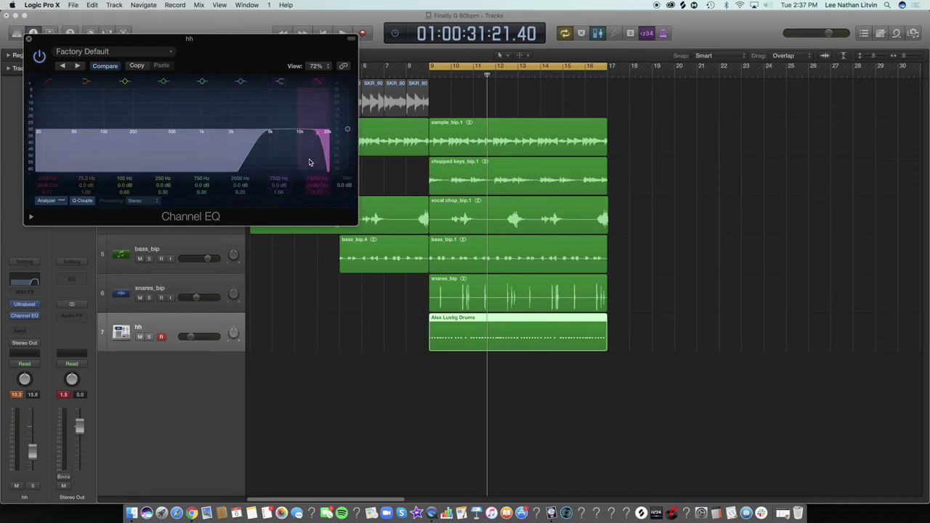
pyautogui.press('space')
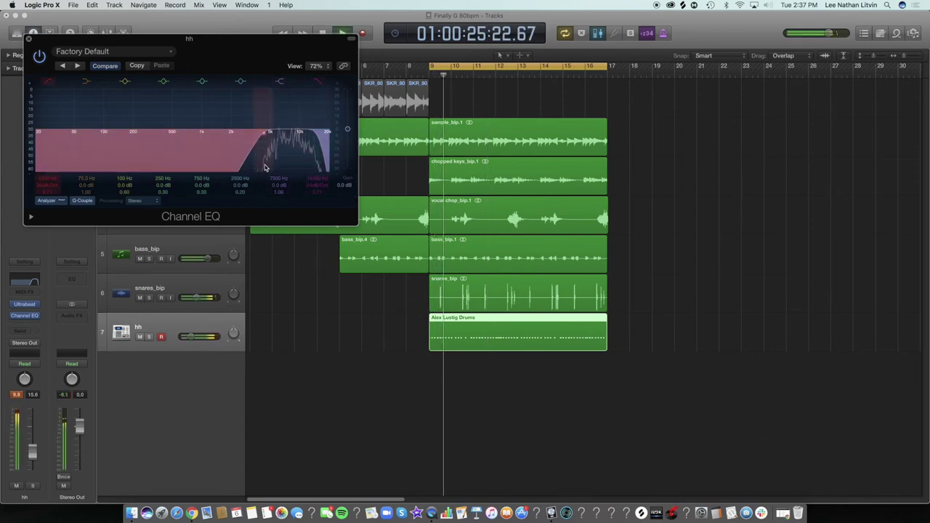
pyautogui.click(29, 41)
# Replace the hh track with a bounced-in-place hh_bip track and set its volume to -13.8 dB
pyautogui.rightClick(489, 339)
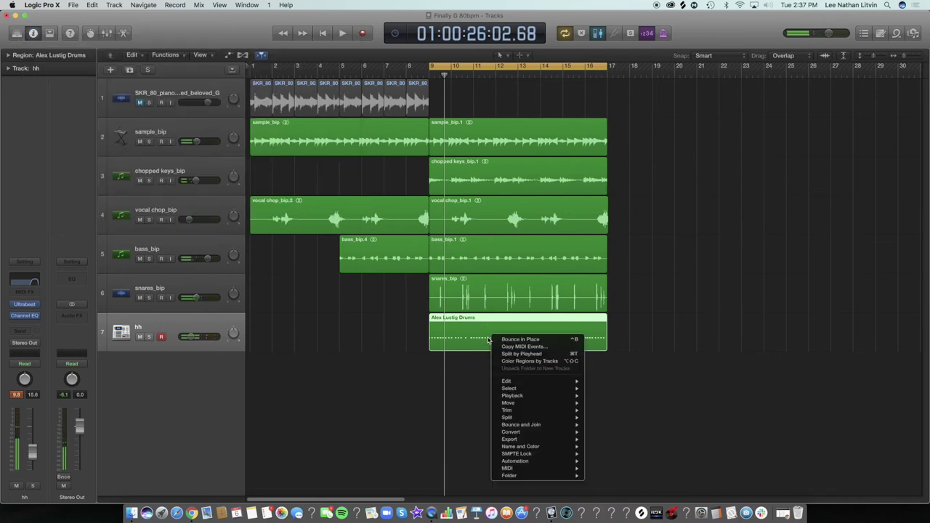
pyautogui.click(500, 340)
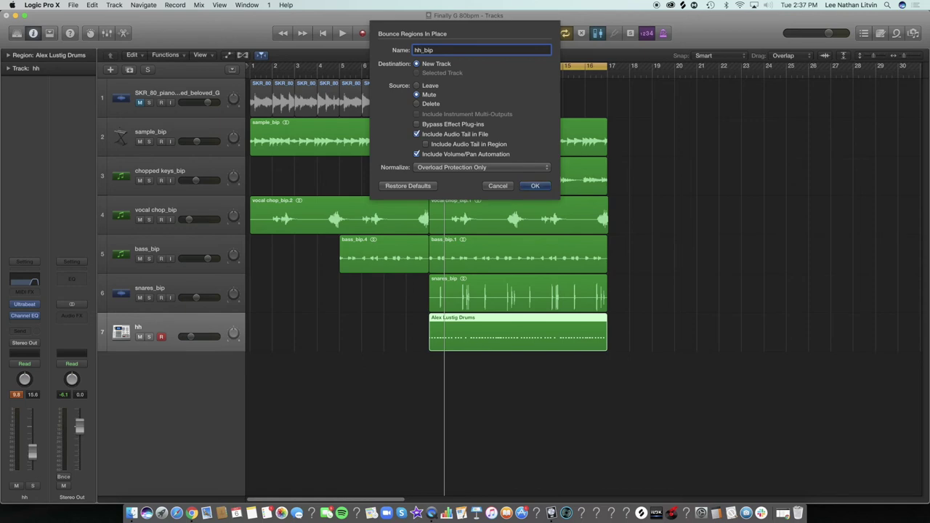
pyautogui.press('Return')
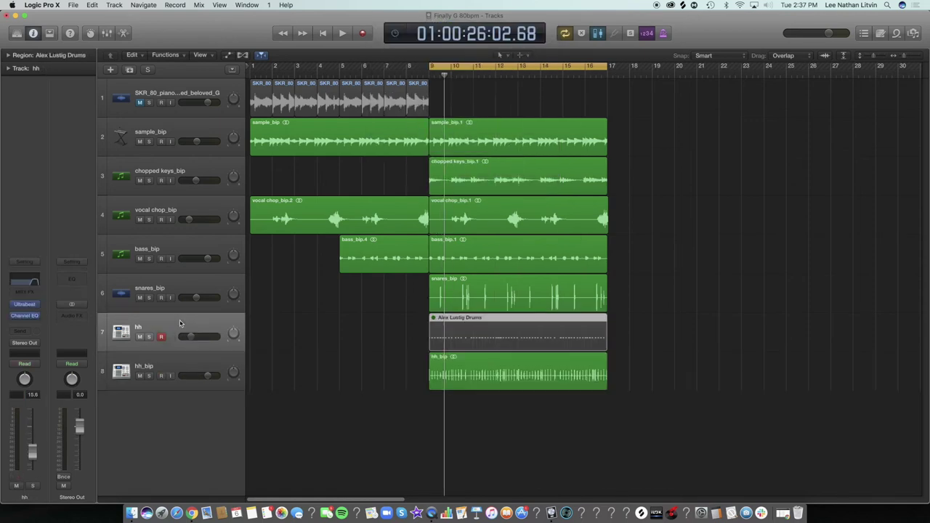
pyautogui.press('space')
pyautogui.moveTo(207, 337); pyautogui.dragTo(172, 335)
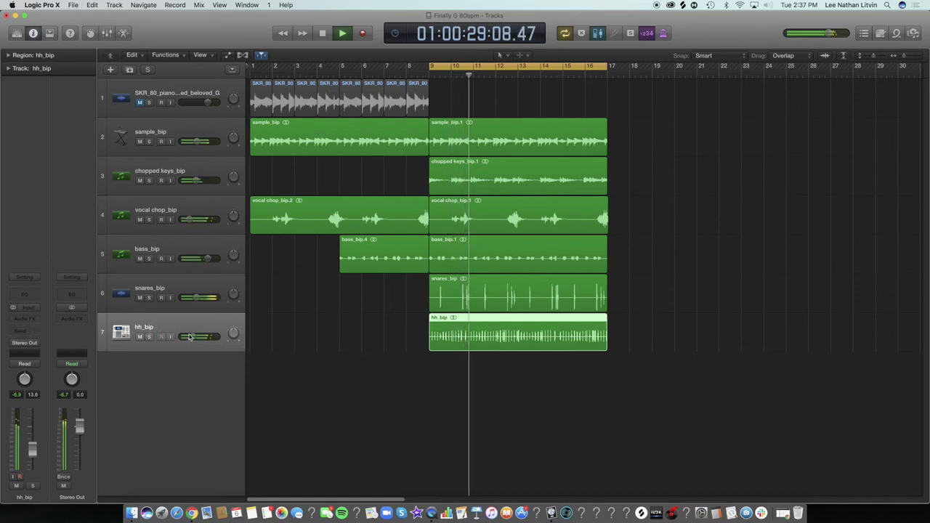
# Add a software instrument track with Ultrabeat and load its Wondagurl Drums preset
pyautogui.click(111, 69)
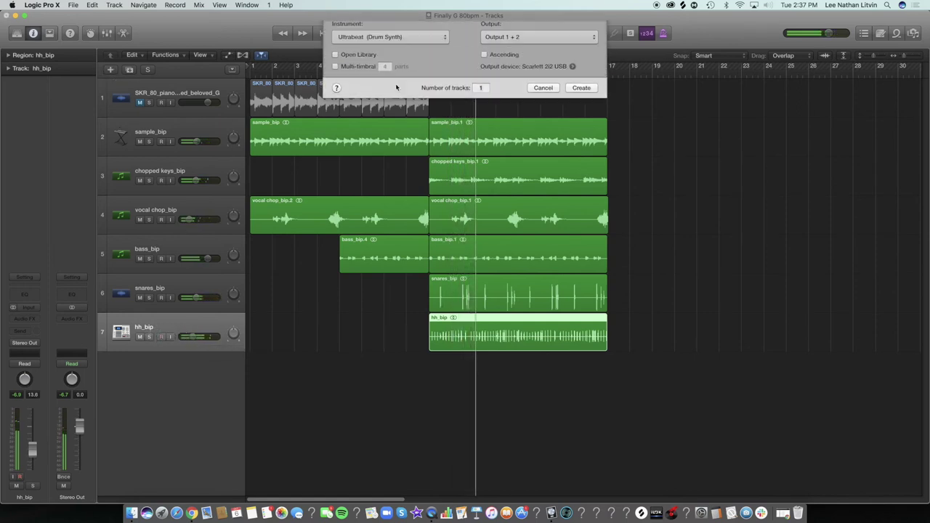
pyautogui.press('Escape')
pyautogui.press('space')
pyautogui.click(26, 307)
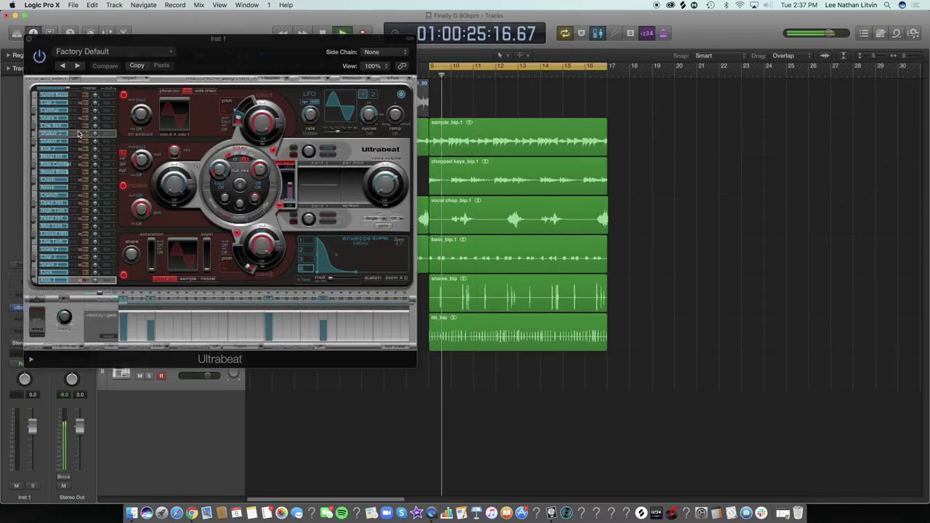
pyautogui.click(109, 51)
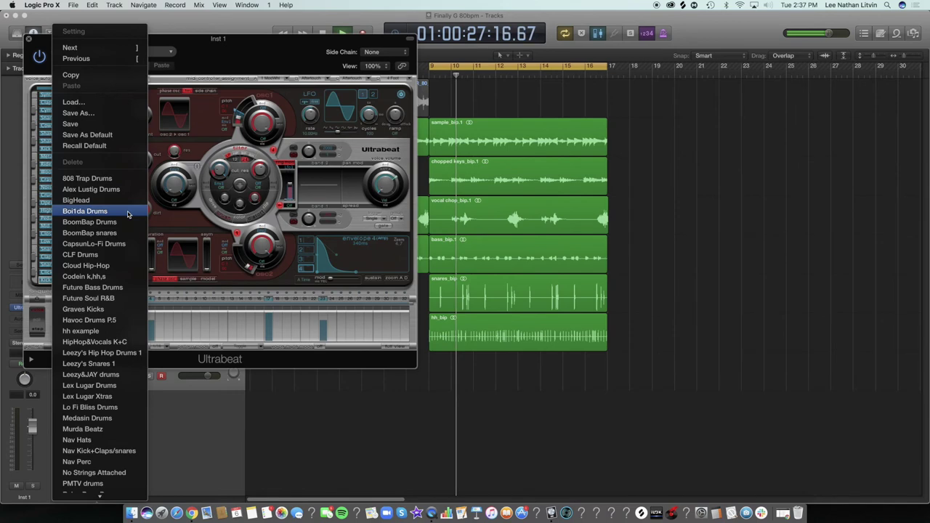
pyautogui.scroll(-3, 128, 214)
pyautogui.scroll(-4, 128, 215)
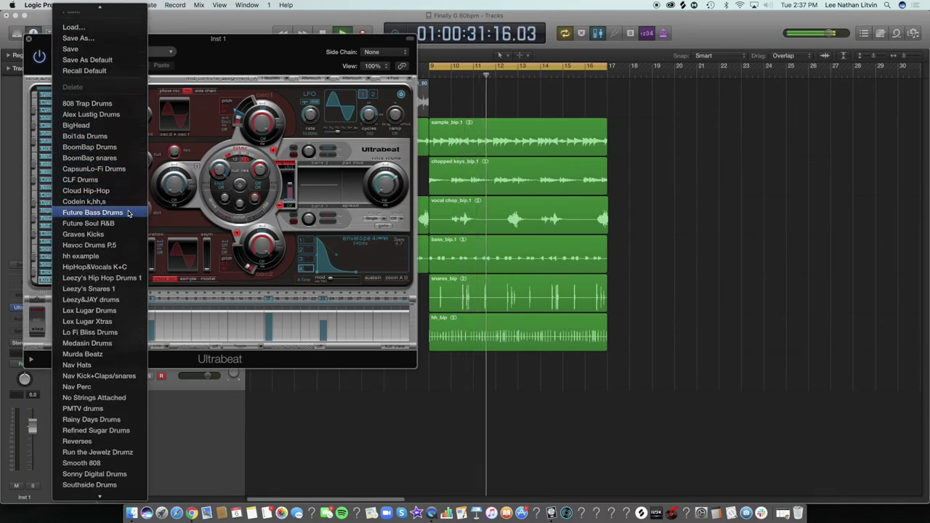
pyautogui.scroll(-5, 128, 212)
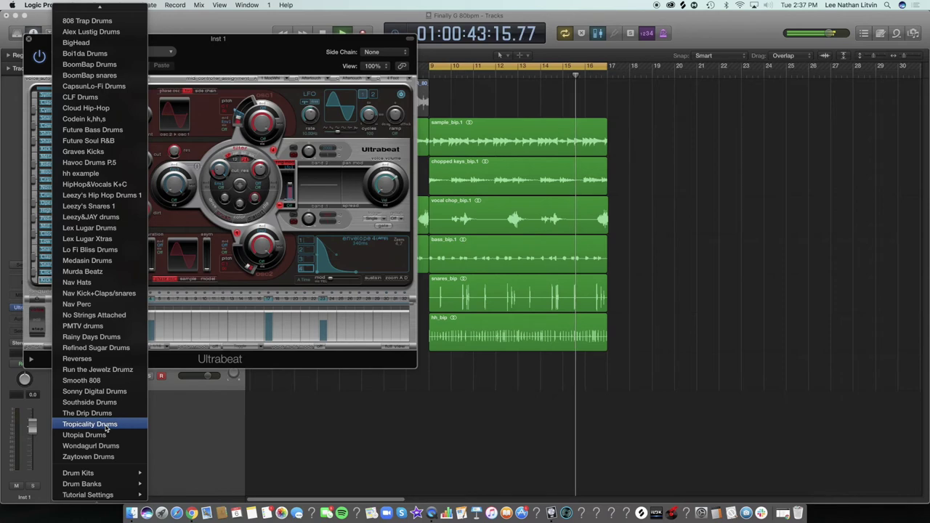
pyautogui.click(99, 446)
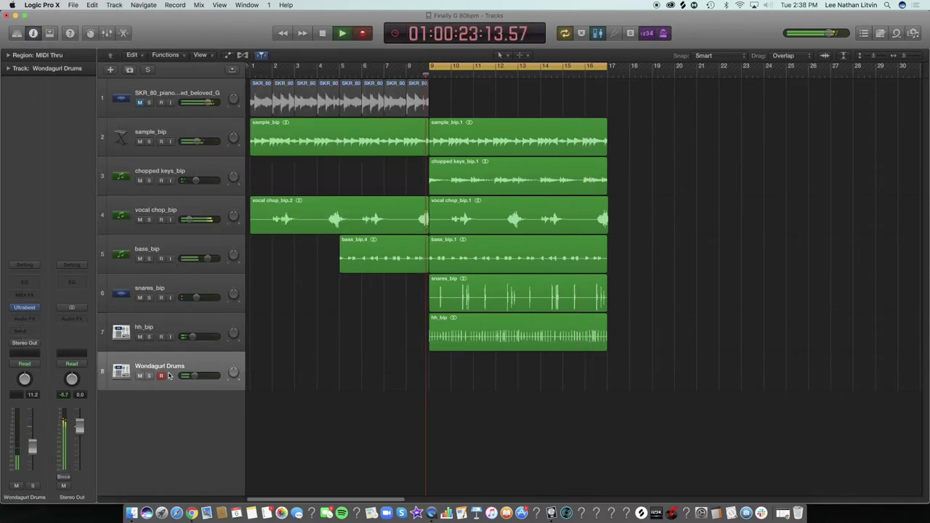
# Record a kick pattern on the Wondagurl Drums track from bar 9 to 13 and duplicate it into one joined region ending at bar 17
pyautogui.press('r')
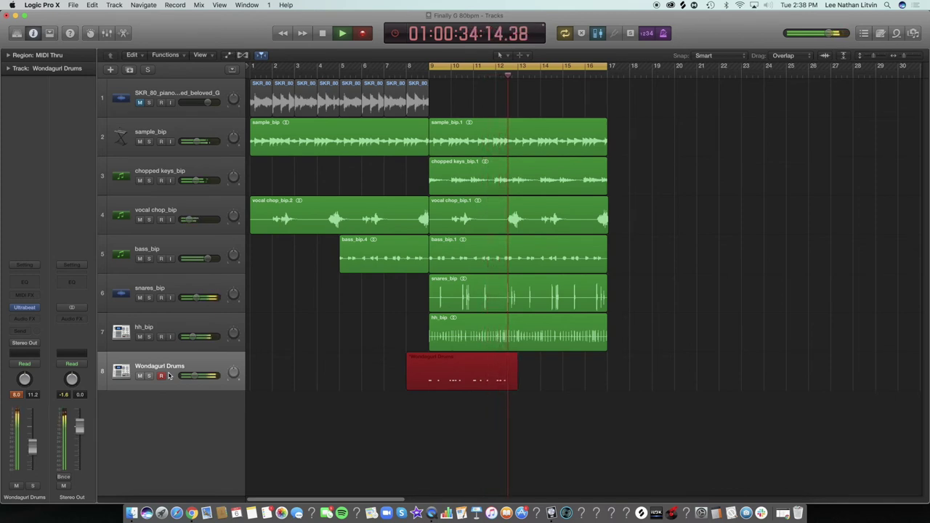
pyautogui.press('space')
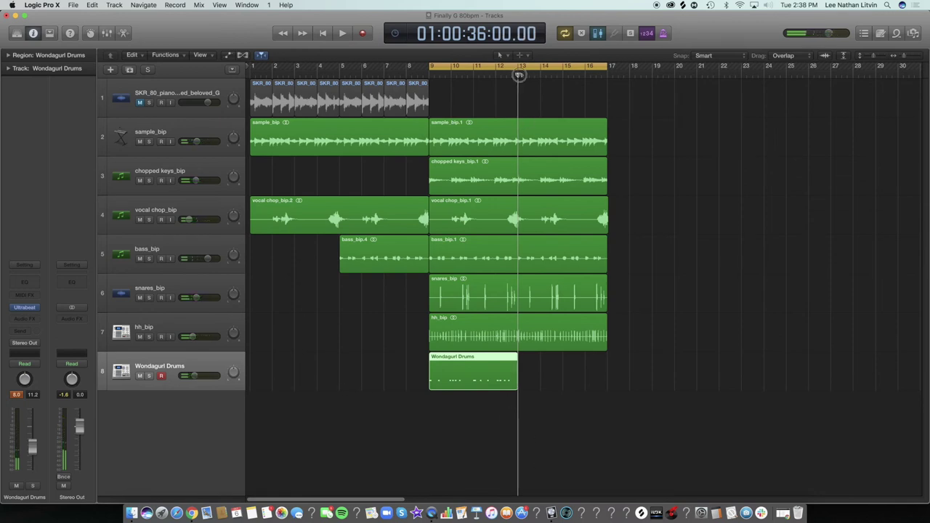
pyautogui.press('super+v')
pyautogui.keyDown('shift'); pyautogui.click(490, 363); pyautogui.keyUp('shift')
pyautogui.press('super+j')
pyautogui.hotkey('shift', 'space')
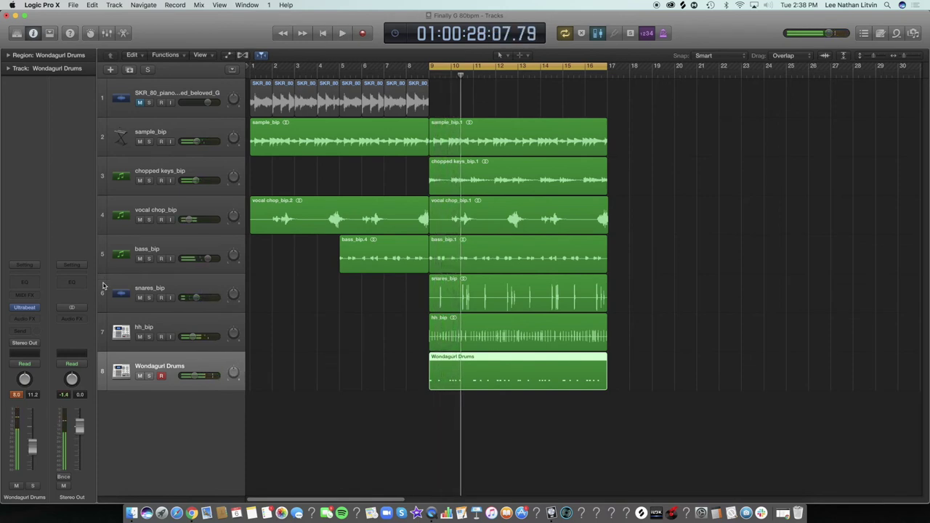
# Add a Channel EQ to the Wondagurl Drums track with a high cut at about 300 Hz and a low cut on the deepest frequencies
pyautogui.click(24, 283)
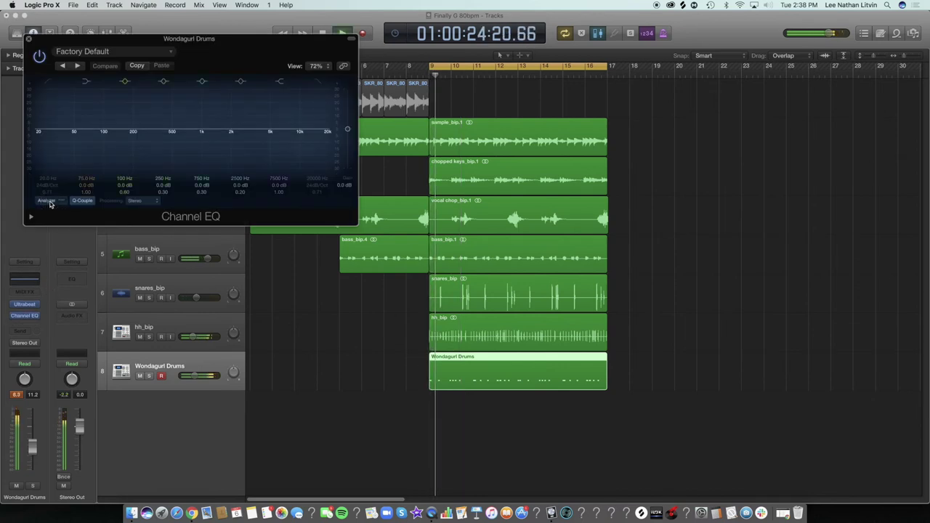
pyautogui.moveTo(319, 98); pyautogui.dragTo(136, 112)
pyautogui.moveTo(46, 89); pyautogui.dragTo(76, 100)
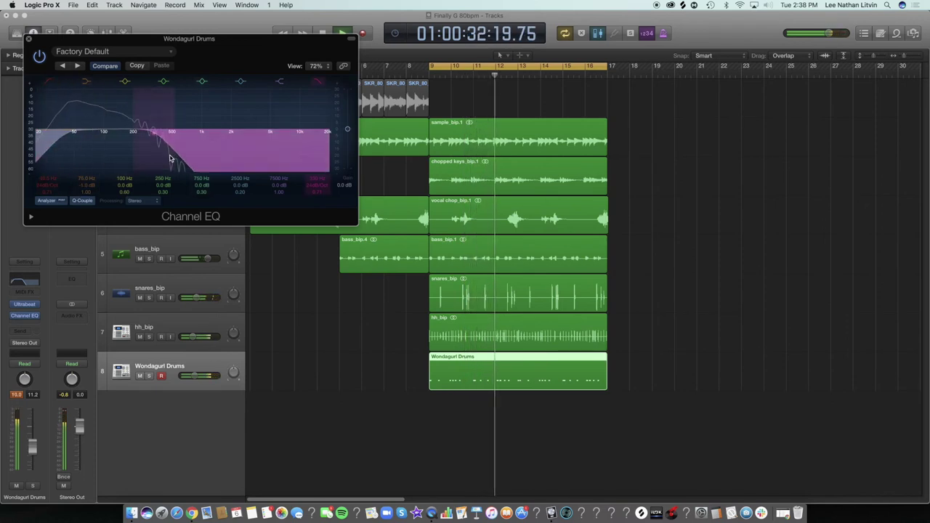
pyautogui.click(28, 38)
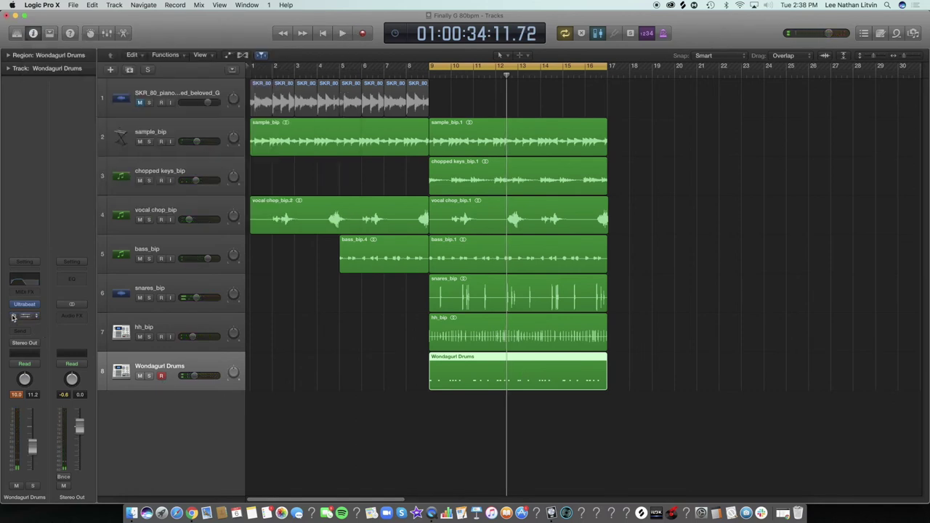
# Duplicate the Wondagurl Drums track with its settings and remove the Channel EQ from the duplicate
pyautogui.press('super+d')
pyautogui.click(145, 399)
pyautogui.click(26, 316)
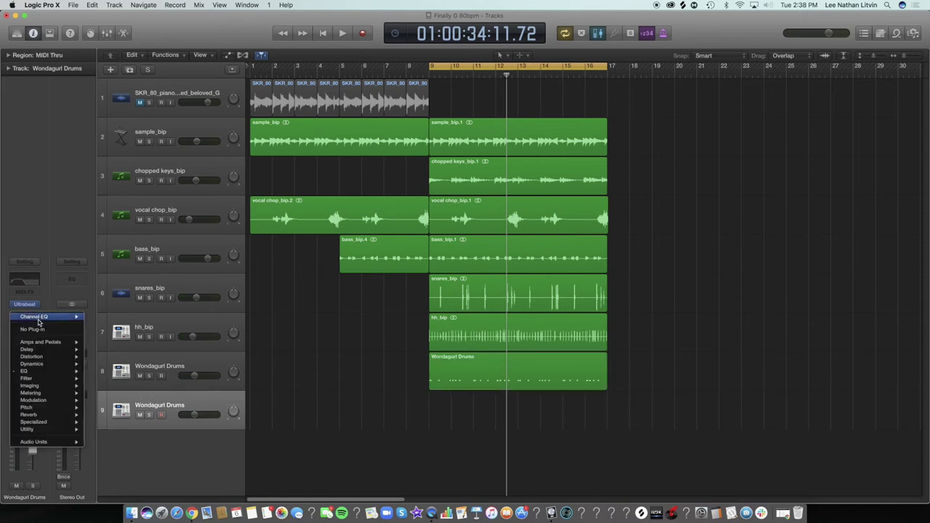
pyautogui.click(33, 332)
# Copy the Wondagurl Drums region onto the duplicate track across bars 9 to 17 and solo that track
pyautogui.click(156, 366)
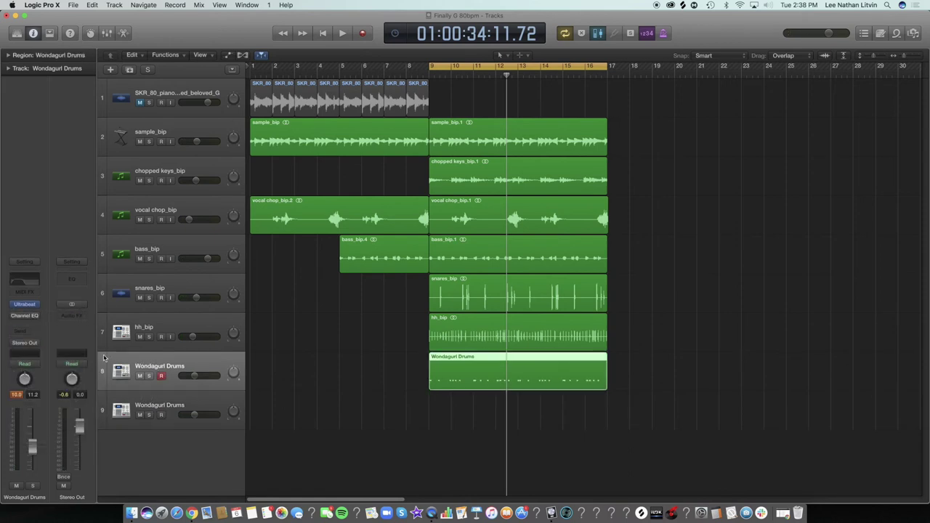
pyautogui.moveTo(471, 401); pyautogui.dragTo(472, 412)
pyautogui.hotkey('ctrl', 's')
pyautogui.press('space')
pyautogui.press('space')
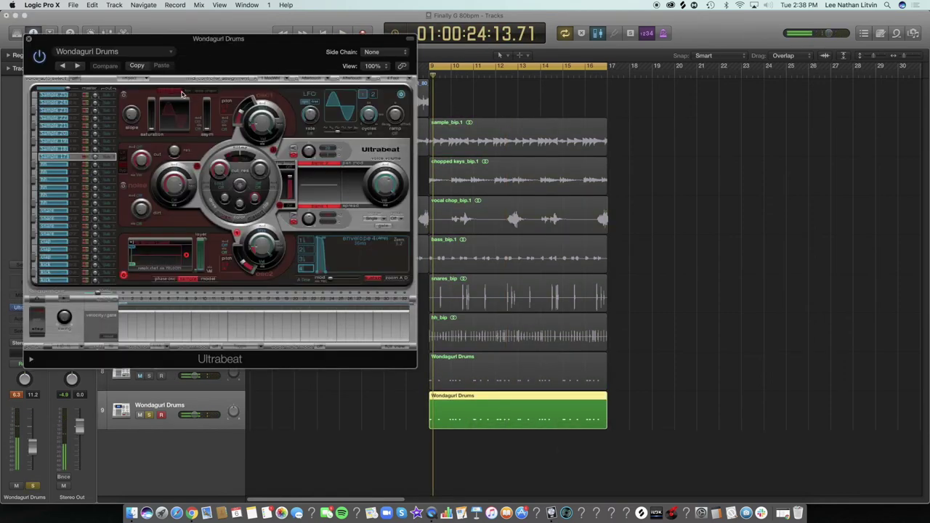
# Load the Havoc Drums P.5 preset in the duplicate track's Ultrabeat
pyautogui.click(145, 57)
pyautogui.scroll(-6, 120, 200)
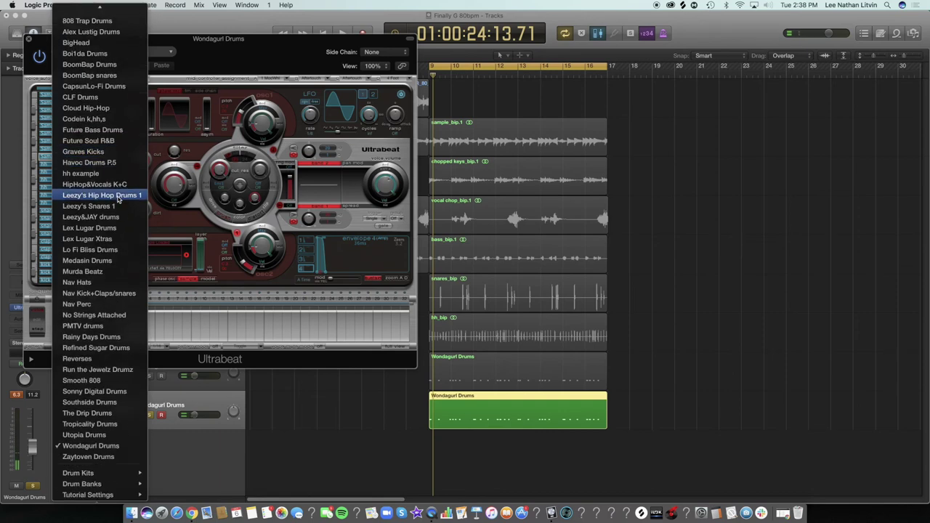
pyautogui.click(97, 163)
pyautogui.click(28, 40)
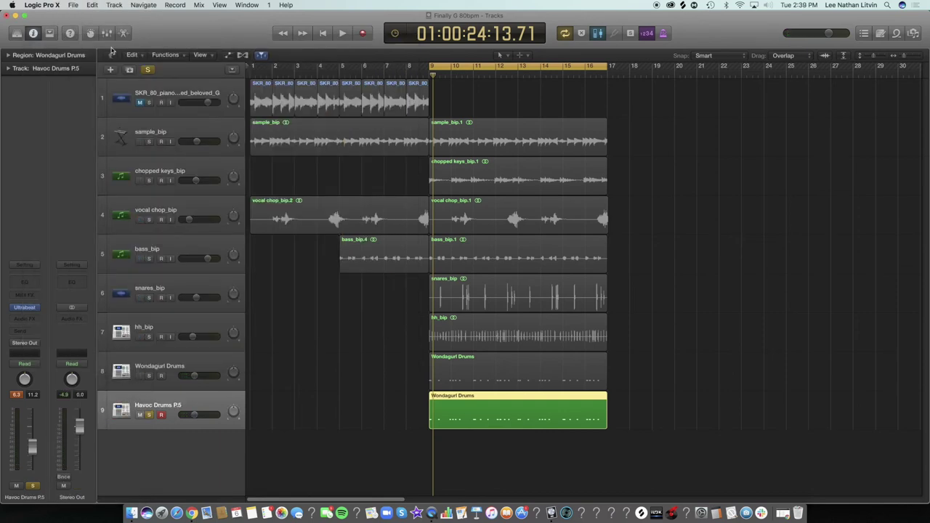
# Move all notes of the Havoc Drums P.5 track's region up about three semitones in the Piano Roll to trigger another drum sound
pyautogui.click(130, 33)
pyautogui.press('space')
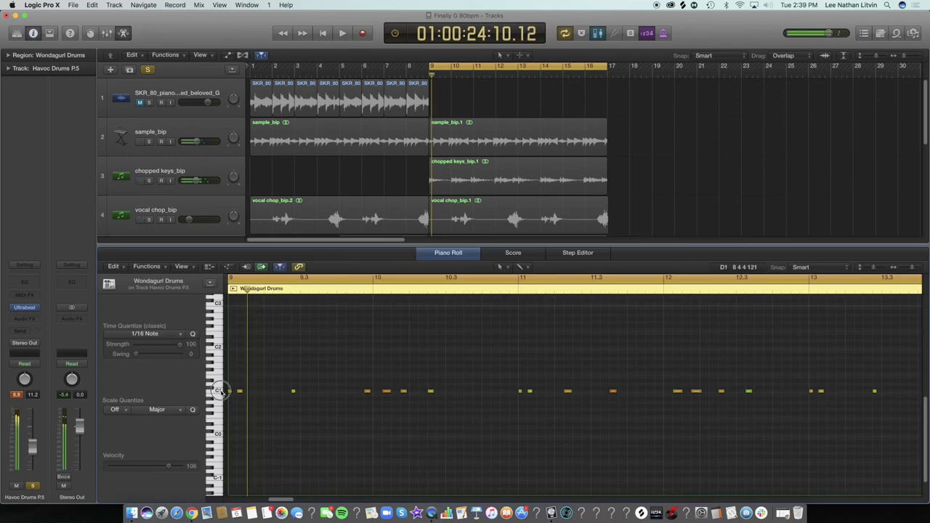
pyautogui.moveTo(239, 391); pyautogui.dragTo(240, 381)
pyautogui.scroll(-5, 308, 194)
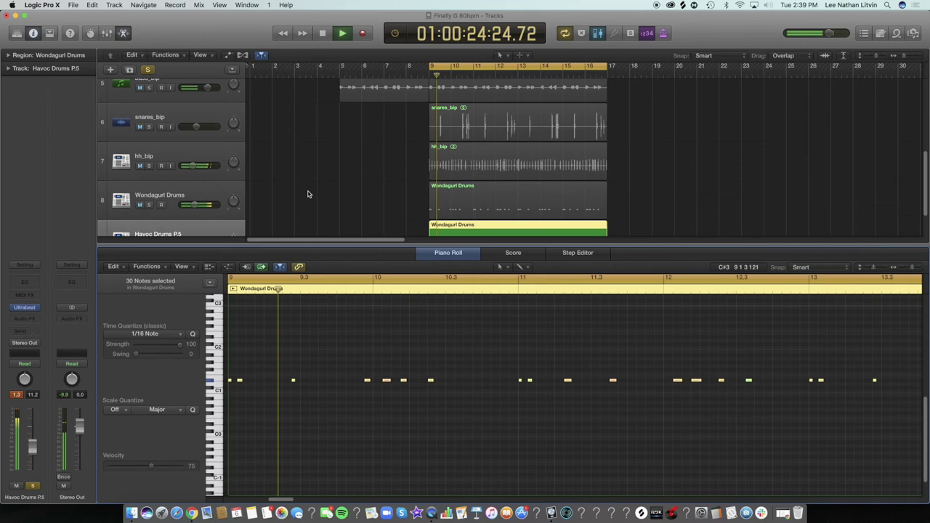
# Lower the Havoc Drums P.5 track's volume against the soloed Wondagurl Drums kick, then clear the solos and close the Piano Roll
pyautogui.click(149, 159)
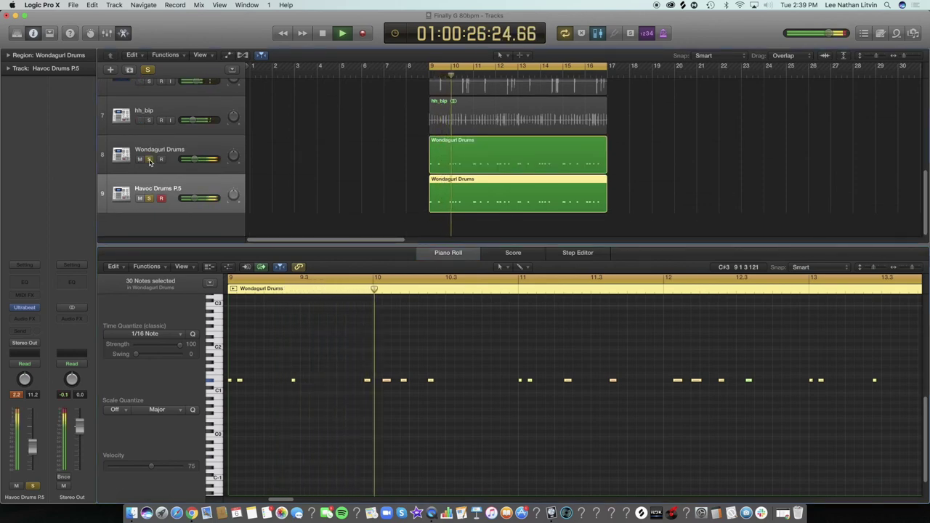
pyautogui.moveTo(196, 201); pyautogui.dragTo(190, 201)
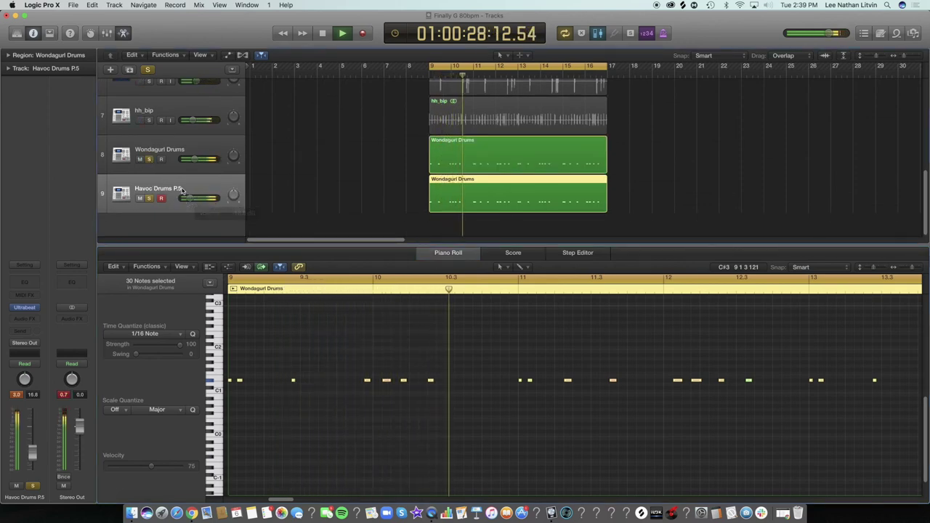
pyautogui.click(147, 70)
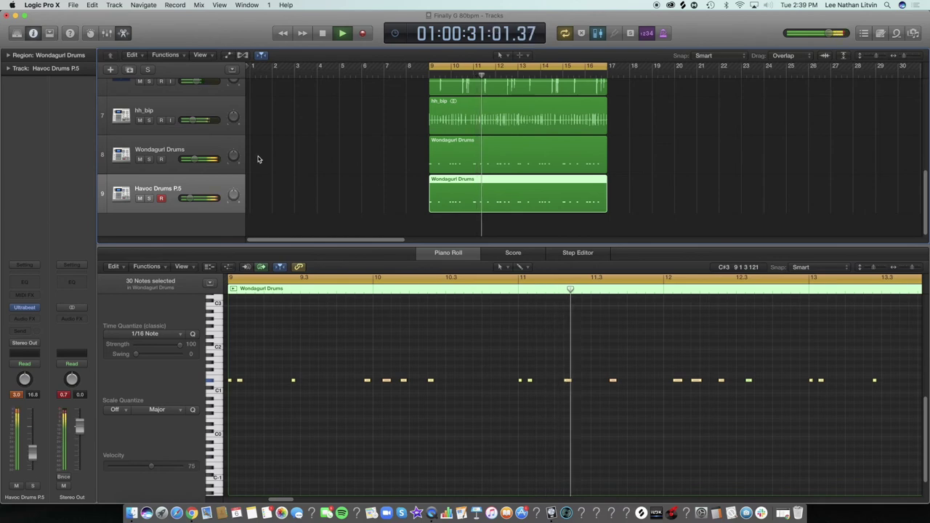
pyautogui.click(124, 33)
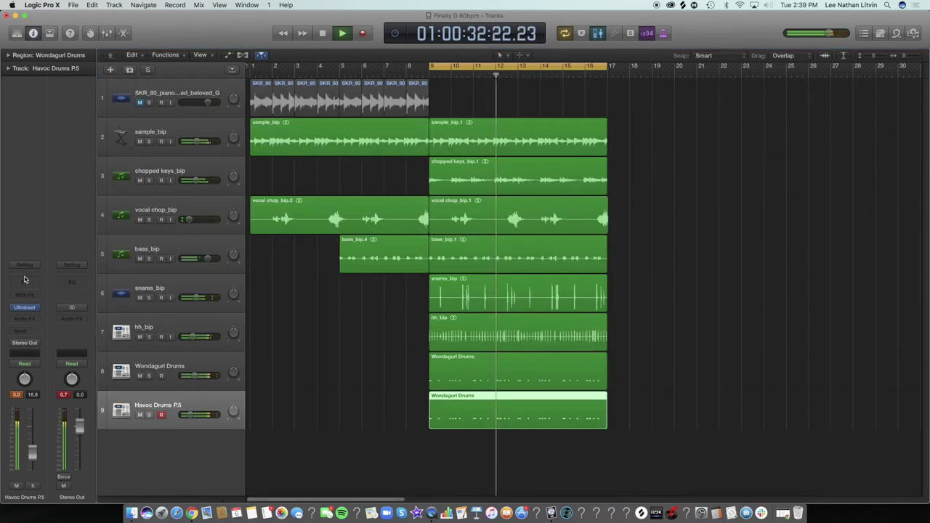
# Add a Channel EQ to the Havoc Drums P.5 track with a low cut at 43.5 Hz and a 48 dB/Oct high cut around 580 Hz
pyautogui.click(29, 280)
pyautogui.click(46, 201)
pyautogui.click(48, 82)
pyautogui.moveTo(48, 86); pyautogui.dragTo(78, 89)
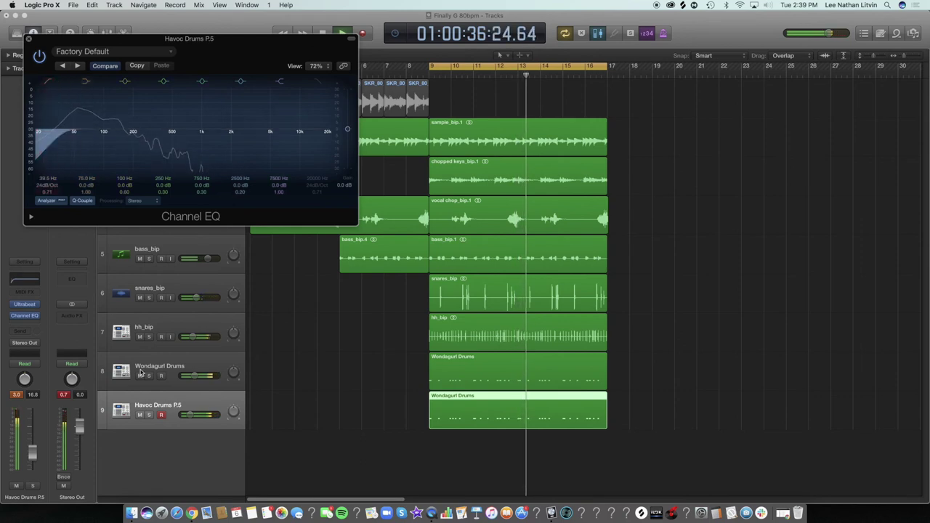
pyautogui.moveTo(309, 99); pyautogui.dragTo(197, 112)
pyautogui.click(318, 81)
pyautogui.moveTo(315, 103); pyautogui.dragTo(163, 117)
pyautogui.click(148, 375)
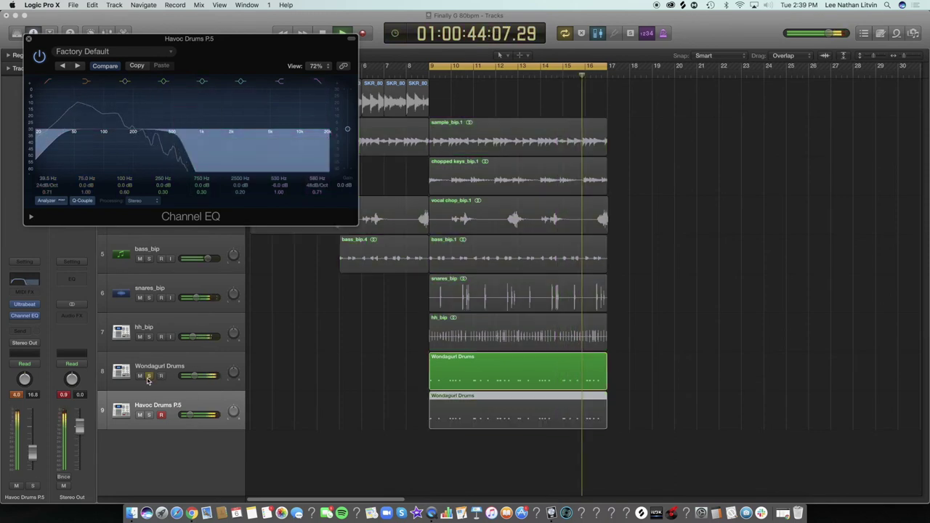
pyautogui.click(148, 414)
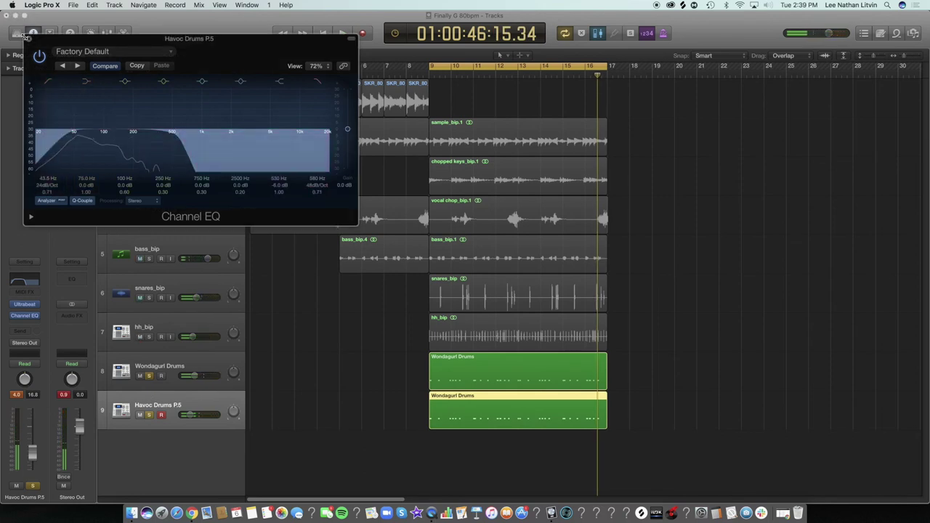
pyautogui.press('super+w')
# Bounce the Wondagurl Drums and Havoc Drums P.5 regions together in place to a new track as kick_bip, muting the sources
pyautogui.press('space')
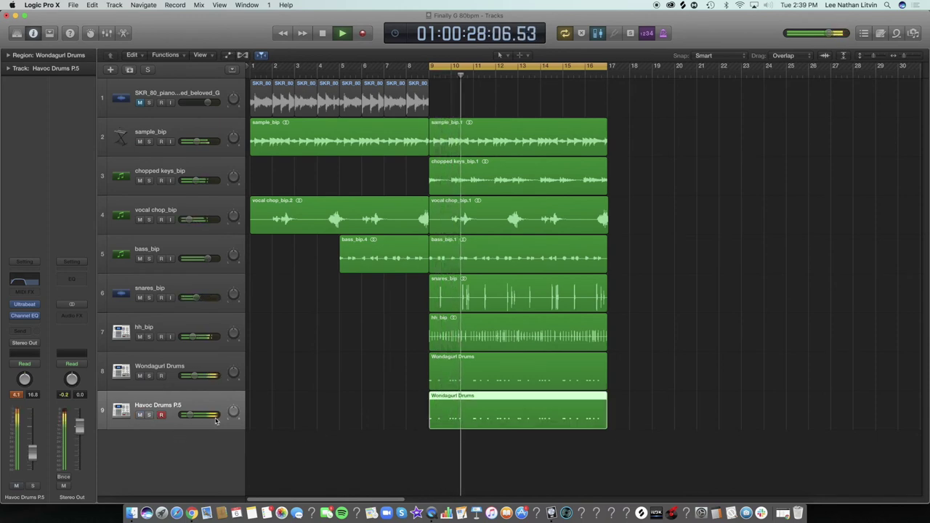
pyautogui.press('space')
pyautogui.moveTo(553, 431); pyautogui.dragTo(549, 372)
pyautogui.rightClick(549, 372)
pyautogui.click(578, 361)
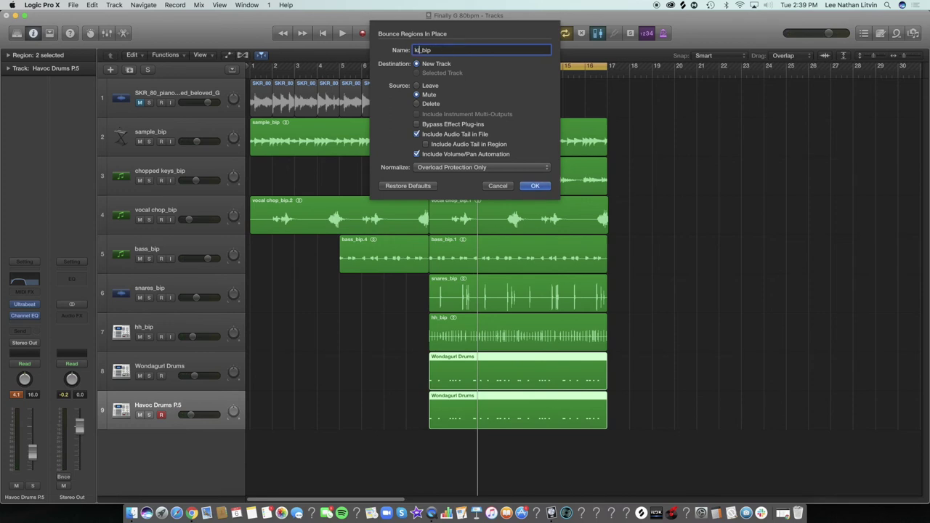
pyautogui.press('Return')
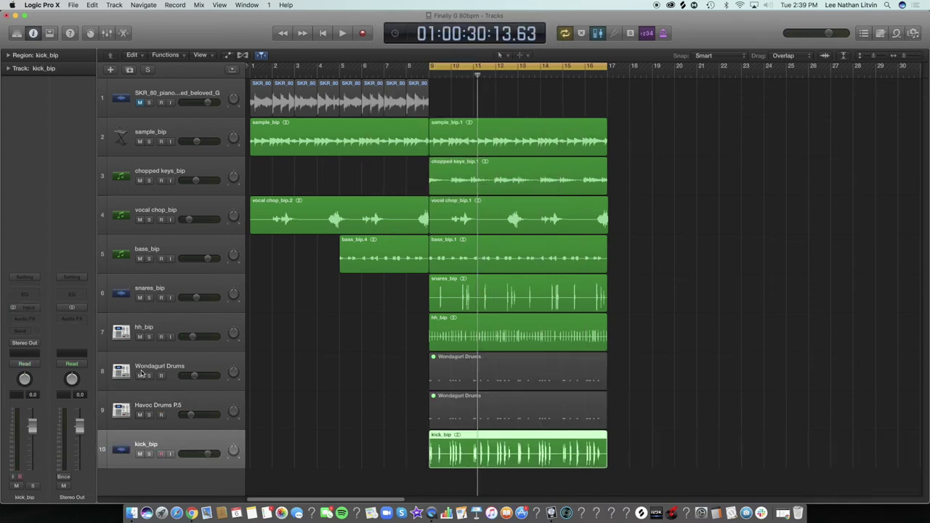
# Delete the Wondagurl Drums and Havoc Drums P.5 tracks together with their muted source regions
pyautogui.click(142, 373)
pyautogui.press('BackSpace')
pyautogui.press('super+BackSpace')
pyautogui.press('BackSpace')
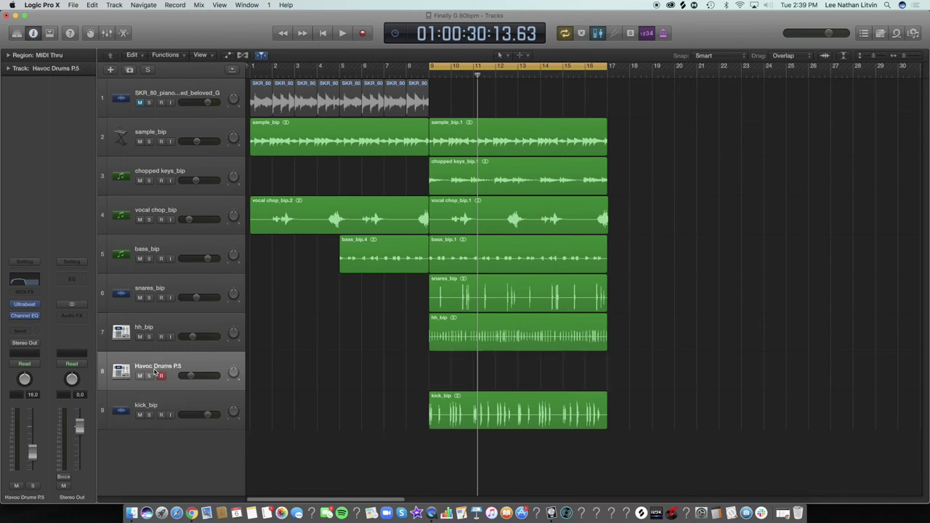
pyautogui.press('super+BackSpace')
# Move the kick_bip track above snares_bip and rebalance volumes: kick_bip -3.0 dB, chopped keys_bip about -10.4 dB, hh_bip slightly lower
pyautogui.press('space')
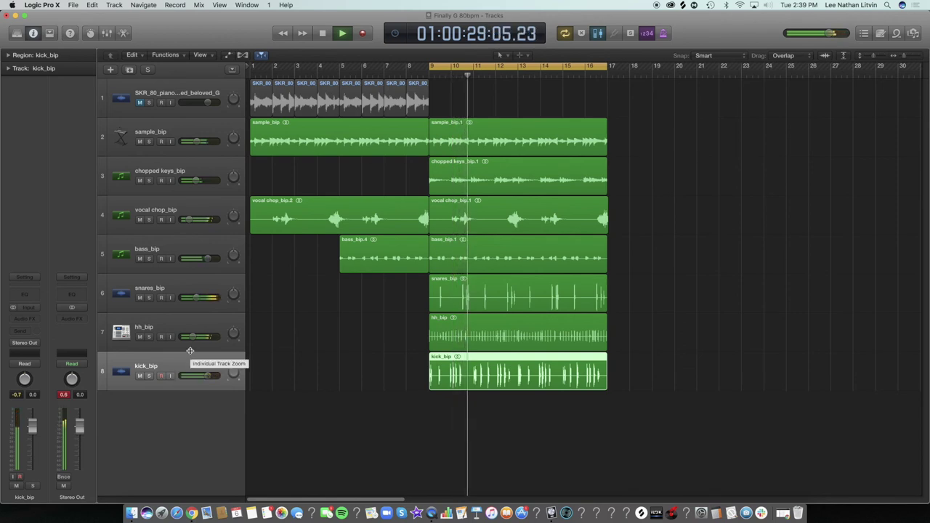
pyautogui.moveTo(177, 351); pyautogui.dragTo(192, 297)
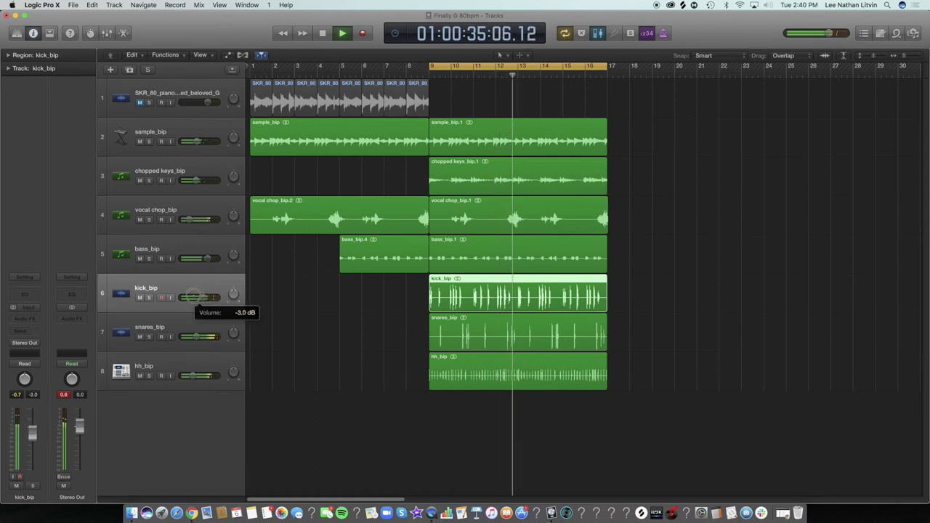
pyautogui.click(149, 181)
pyautogui.click(149, 181)
pyautogui.moveTo(186, 182); pyautogui.dragTo(183, 182)
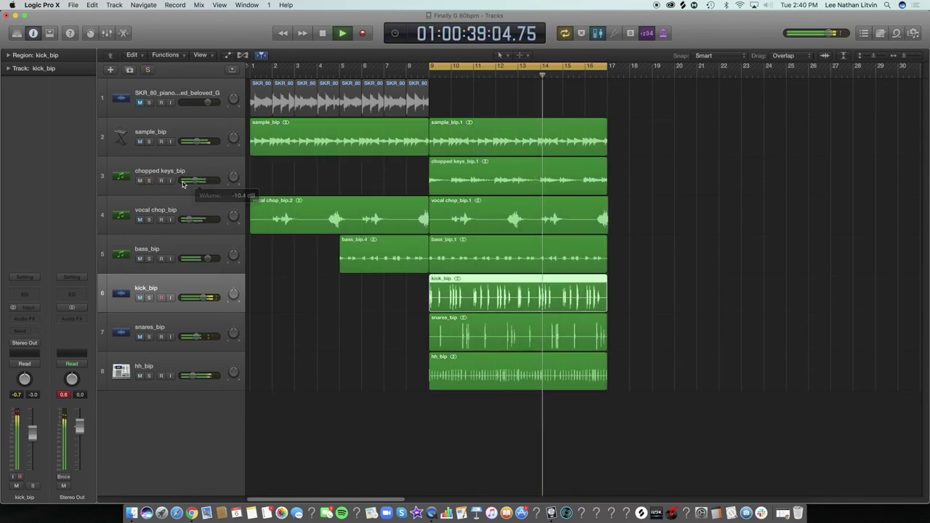
pyautogui.click(288, 339)
pyautogui.click(215, 376)
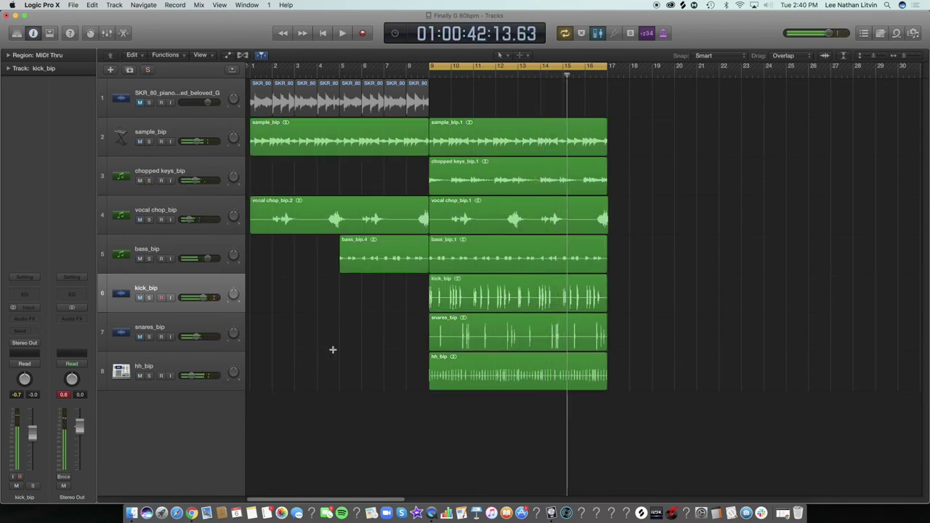
# Copy all seven regions of bars 9 to 17 to bar 17 and set the cycle range to bars 17 to 25
pyautogui.moveTo(442, 435); pyautogui.dragTo(461, 142)
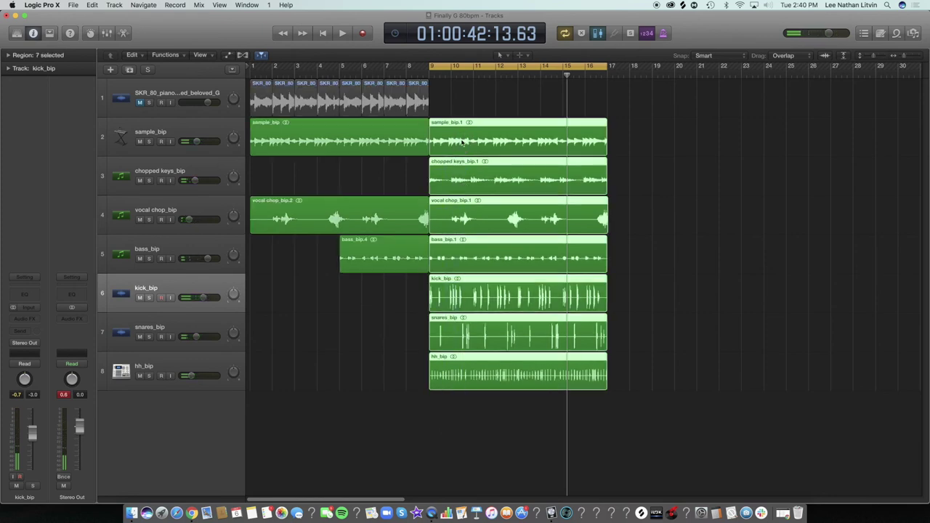
pyautogui.click(608, 76)
pyautogui.press('super+v')
pyautogui.click(531, 69)
pyautogui.click(531, 69)
pyautogui.press('space')
pyautogui.moveTo(513, 65); pyautogui.dragTo(668, 71)
pyautogui.press('space')
pyautogui.press('space')
pyautogui.press('space')
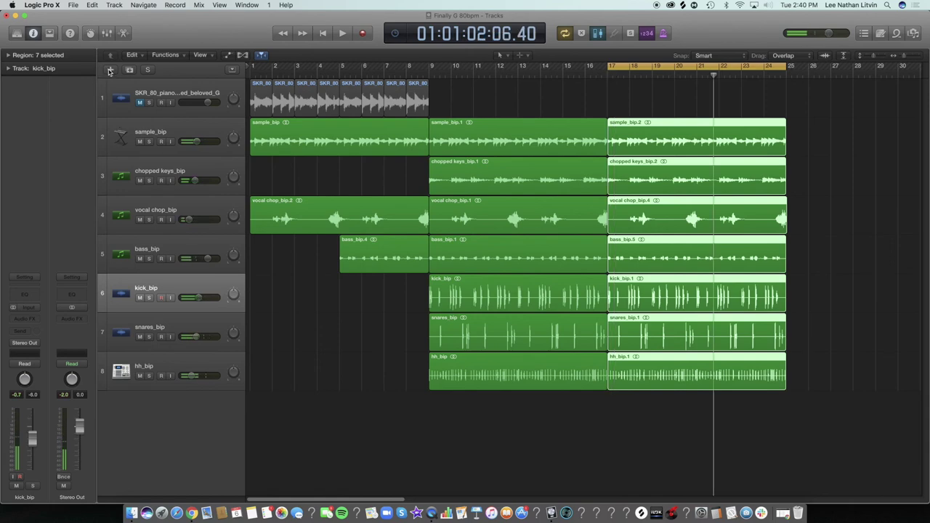
# Create a software instrument track with the EXS24 sampler and place it between bass_bip and kick_bip
pyautogui.click(110, 70)
pyautogui.click(392, 109)
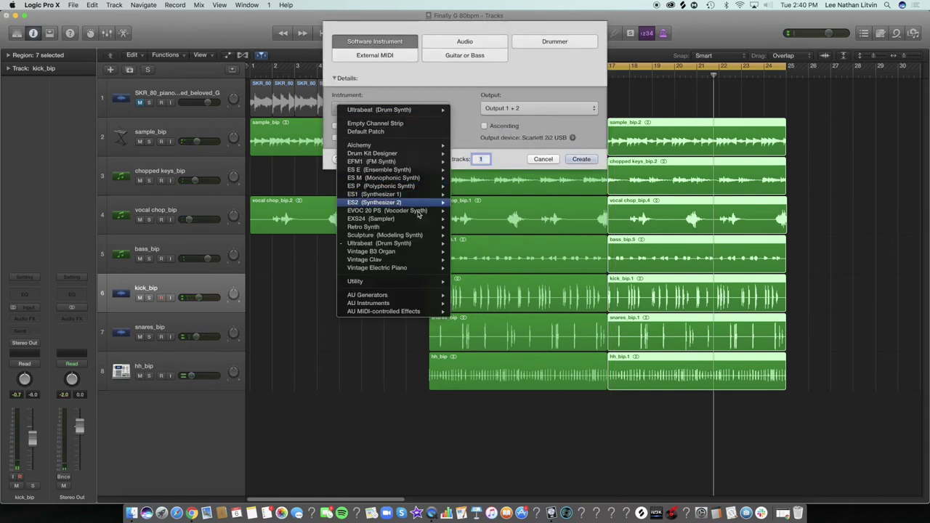
pyautogui.moveTo(423, 220)
pyautogui.click(469, 221)
pyautogui.press('Return')
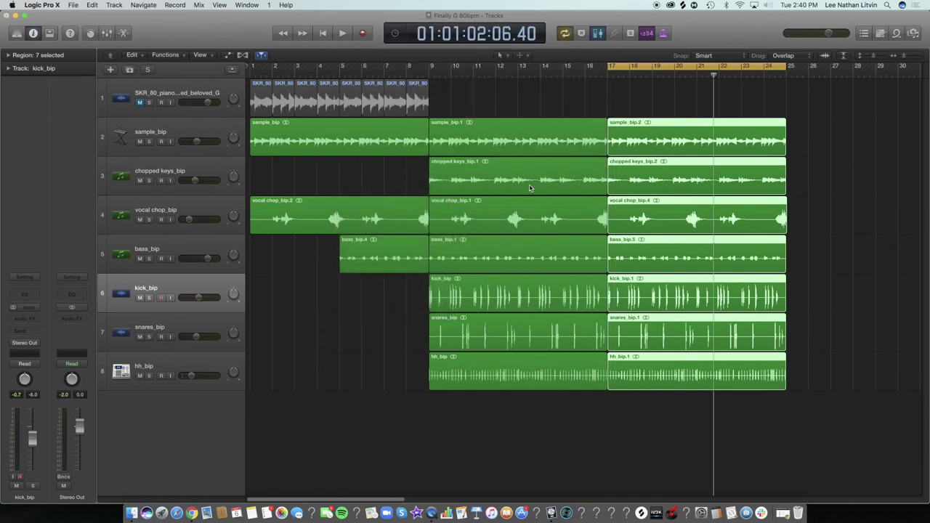
pyautogui.moveTo(169, 311); pyautogui.dragTo(161, 273)
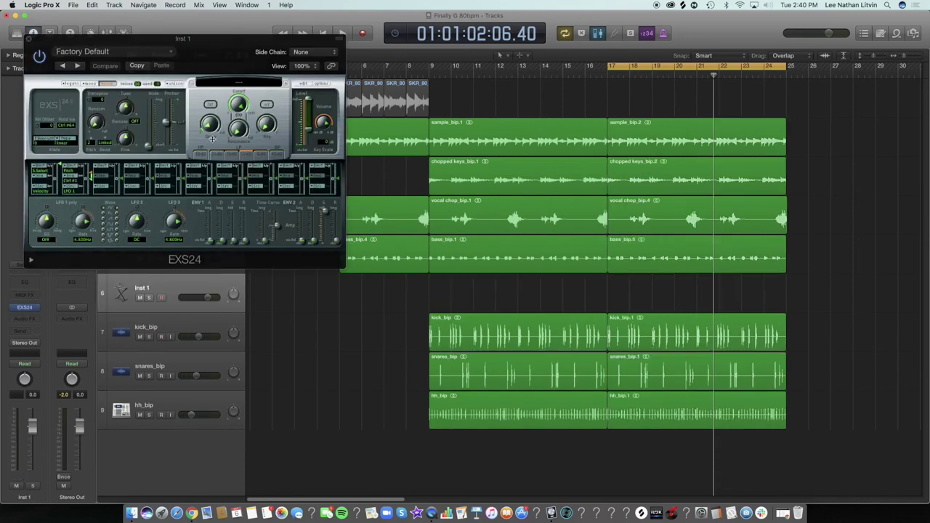
pyautogui.click(302, 84)
pyautogui.click(29, 38)
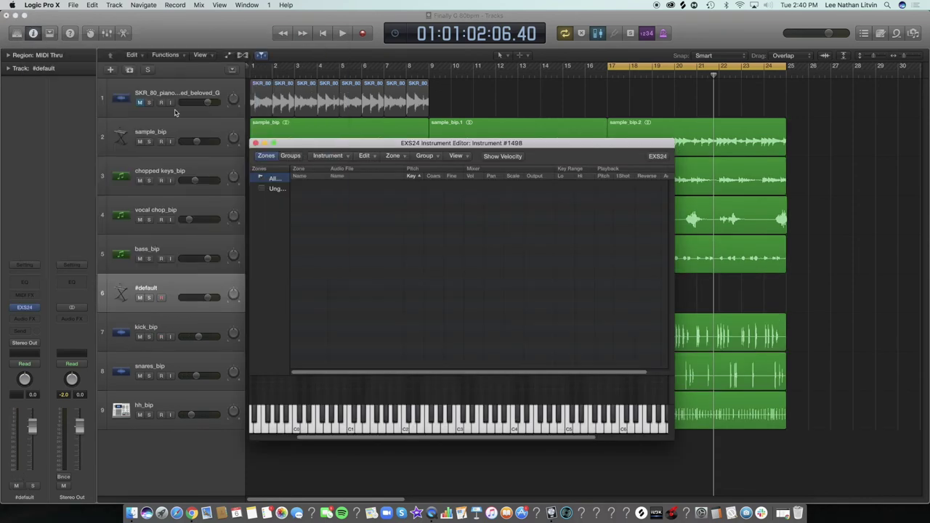
pyautogui.click(255, 144)
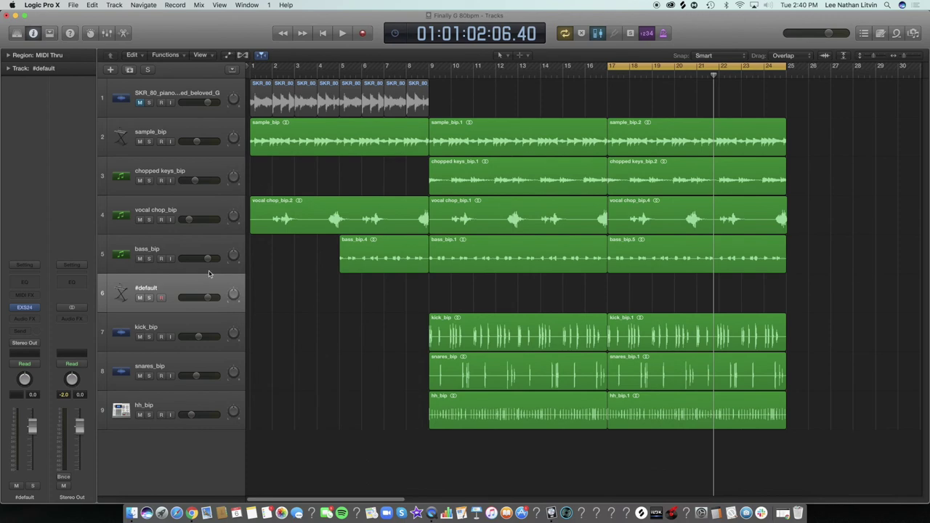
# Load the Havoc 808 1 instrument in the new track's EXS24 sampler
pyautogui.click(24, 308)
pyautogui.click(221, 84)
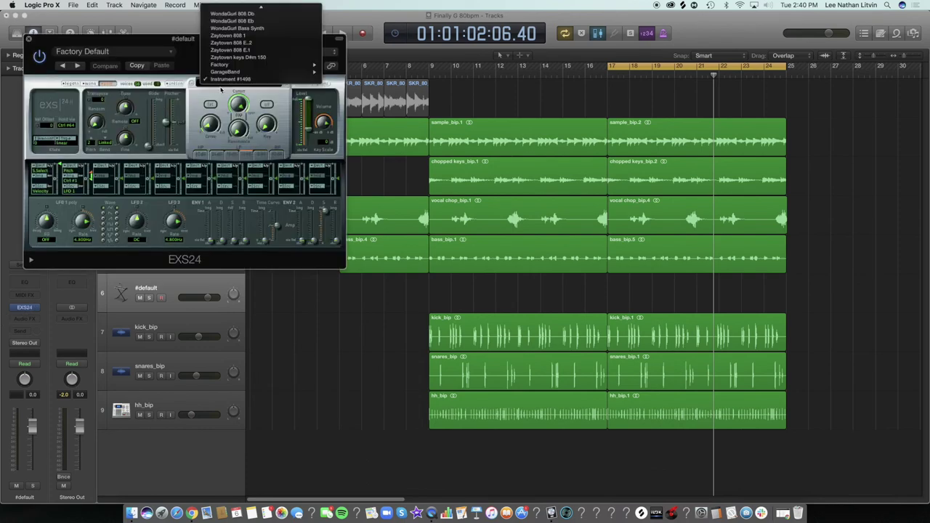
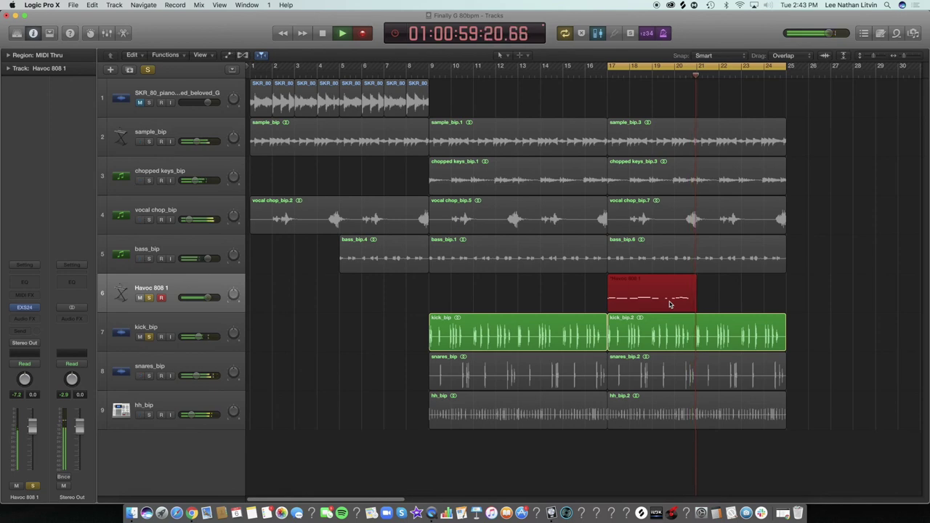
# End the Havoc 808 1 recording at bar 21 and set that track's volume to -4.0 dB against the full mix
pyautogui.press('space')
pyautogui.press('super+a')
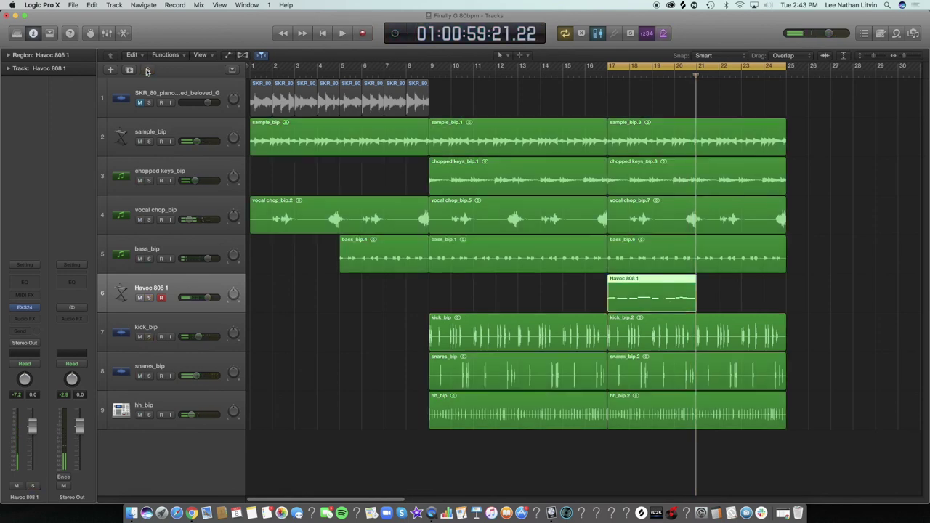
pyautogui.press('space')
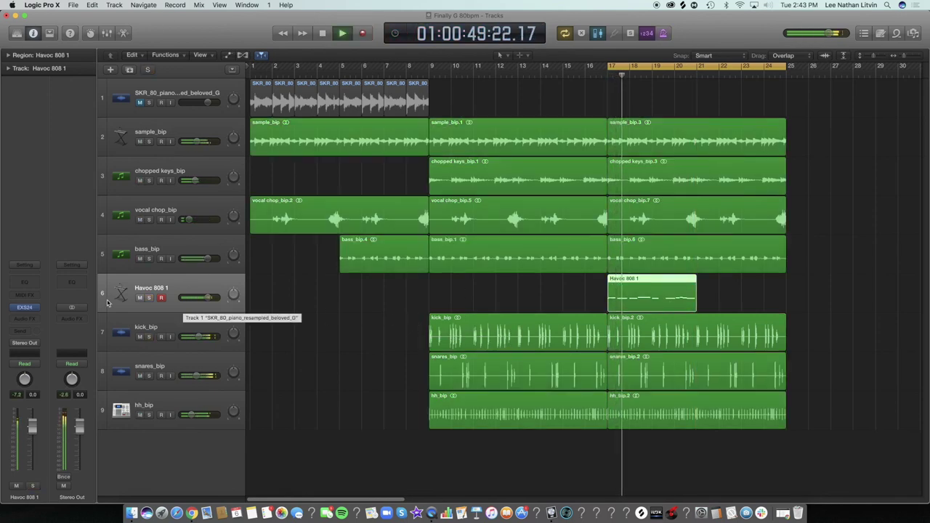
pyautogui.moveTo(201, 298); pyautogui.dragTo(186, 298)
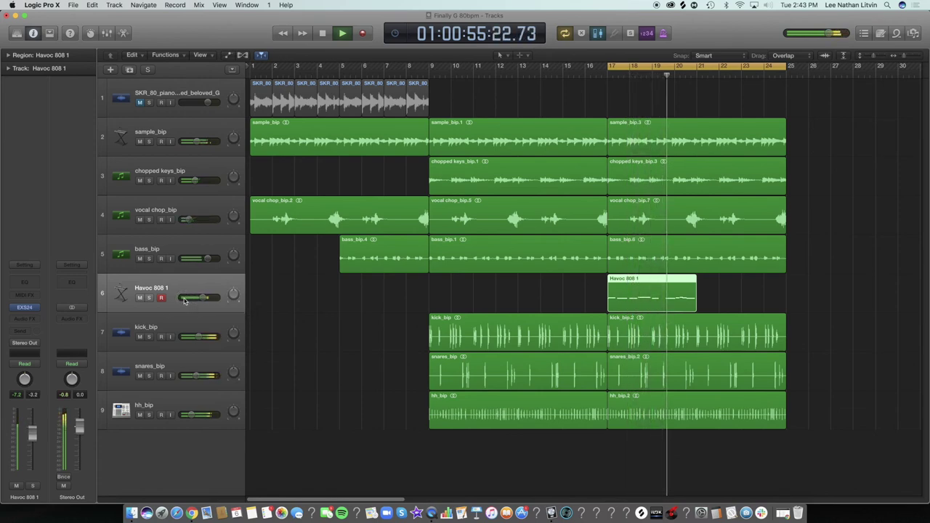
pyautogui.moveTo(196, 298); pyautogui.dragTo(193, 299)
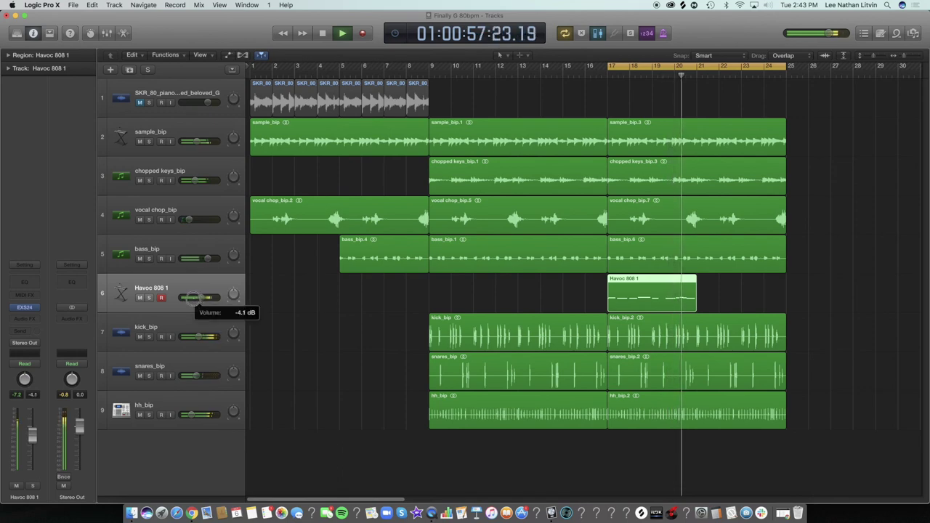
pyautogui.press('space')
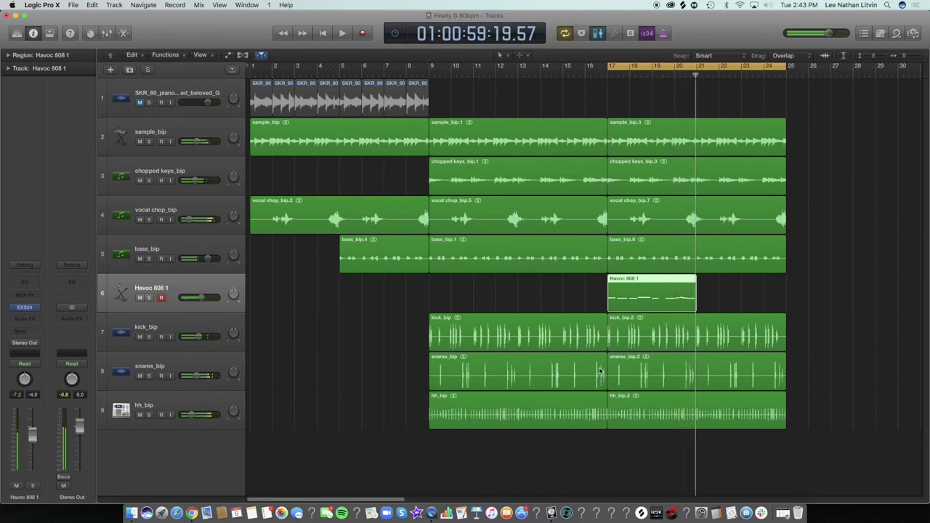
# Copy the Havoc 808 1 region to bar 21 so the 808 part fills bars 17 to 25
pyautogui.click(695, 75)
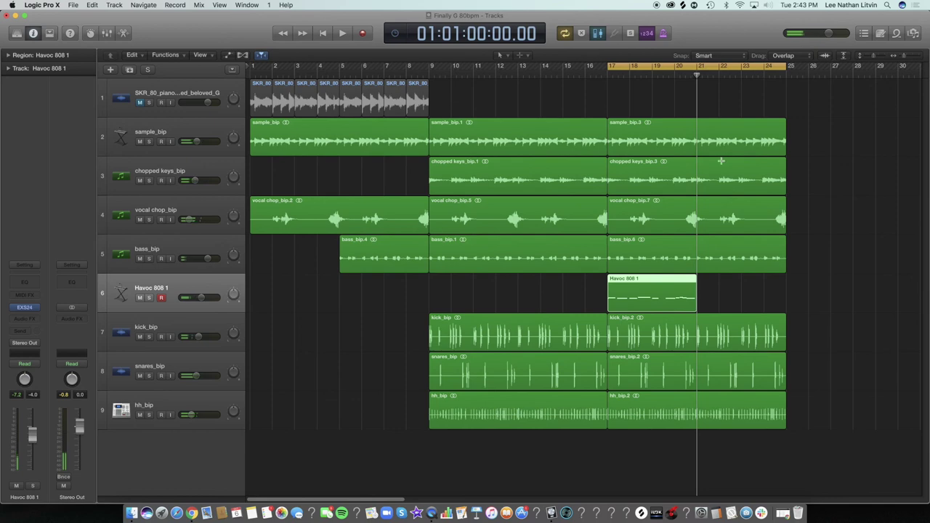
pyautogui.press('super+v')
pyautogui.click(668, 289)
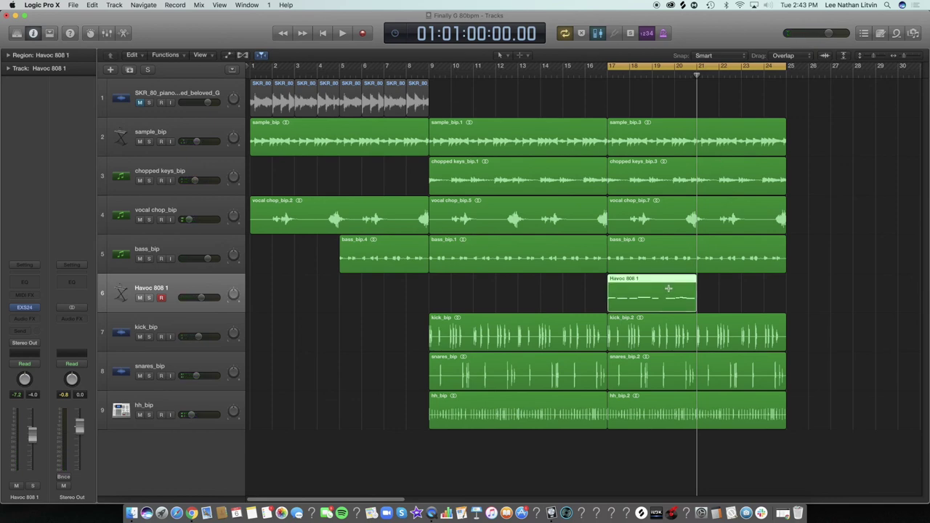
pyautogui.press('super+v')
# Solo the Havoc 808 1 track and add a Channel EQ with a low cut and a 48 dB/Oct high cut
pyautogui.press('s')
pyautogui.press('space')
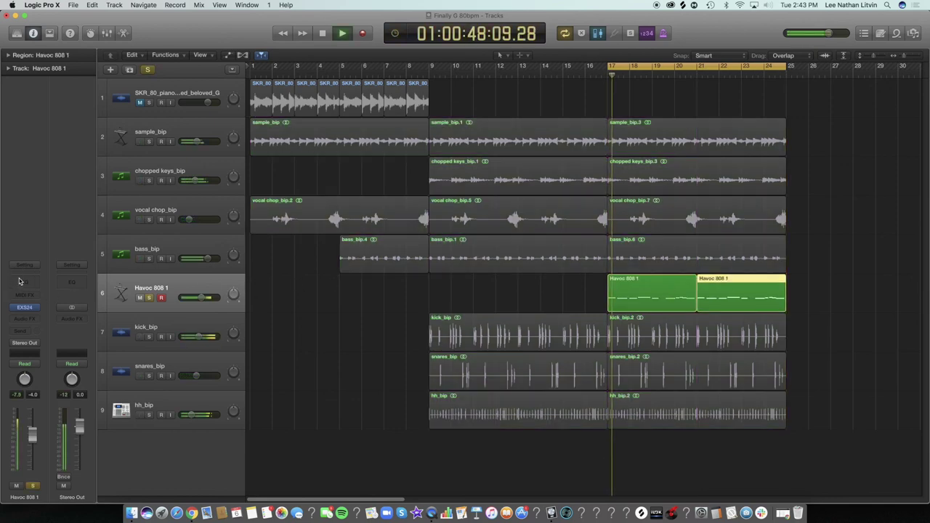
pyautogui.click(24, 282)
pyautogui.click(49, 203)
pyautogui.moveTo(316, 83); pyautogui.dragTo(115, 106)
pyautogui.click(48, 84)
pyautogui.moveTo(48, 93); pyautogui.dragTo(57, 91)
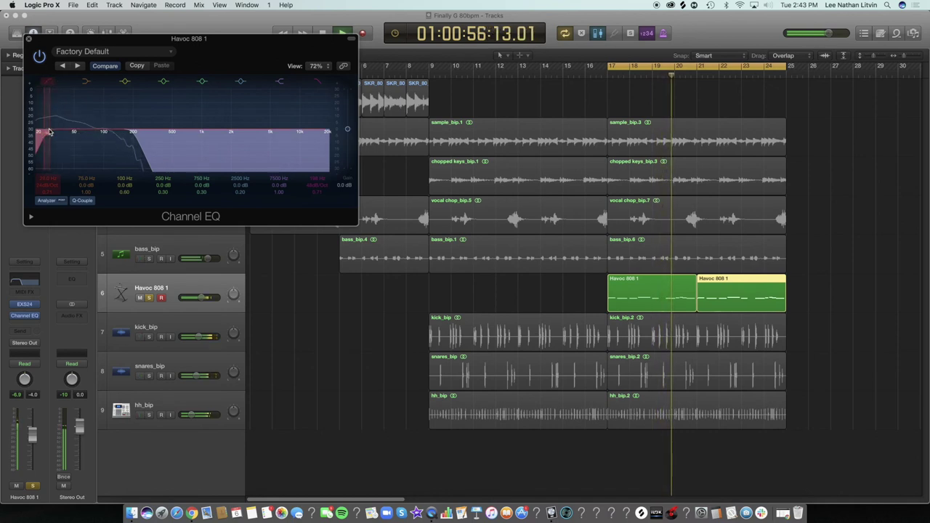
# Boost the Havoc 808 1 track by 2.0 dB at 51.0 Hz with a wide Channel EQ band and close the EQ
pyautogui.click(93, 131)
pyautogui.moveTo(105, 131); pyautogui.dragTo(74, 126)
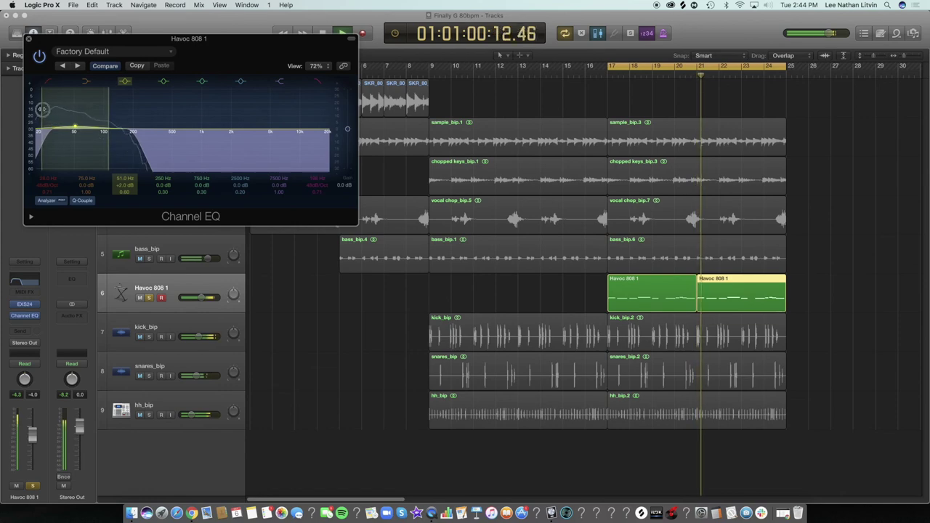
pyautogui.click(29, 39)
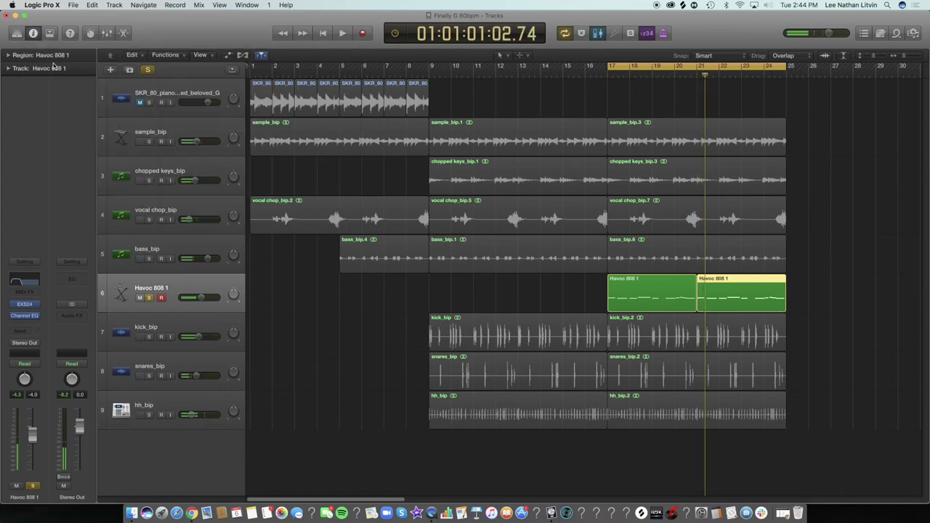
# Raise the Havoc 808 1 track's volume to -3.3 dB during playback
pyautogui.press('space')
pyautogui.moveTo(201, 297); pyautogui.dragTo(203, 297)
pyautogui.press('space')
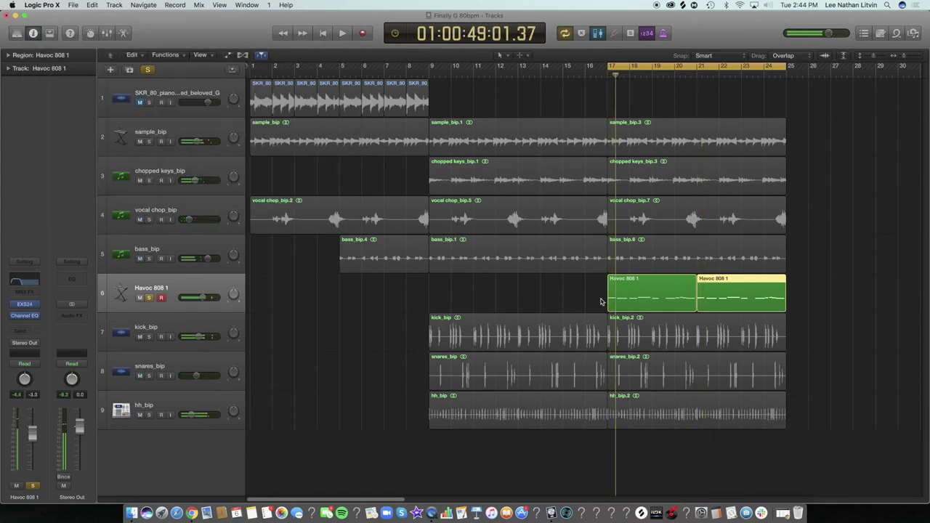
# Join the two Havoc 808 1 regions and replace their track with a bounce in place named Havoc 808 1_bip
pyautogui.moveTo(596, 297); pyautogui.dragTo(750, 299)
pyautogui.rightClick(751, 300)
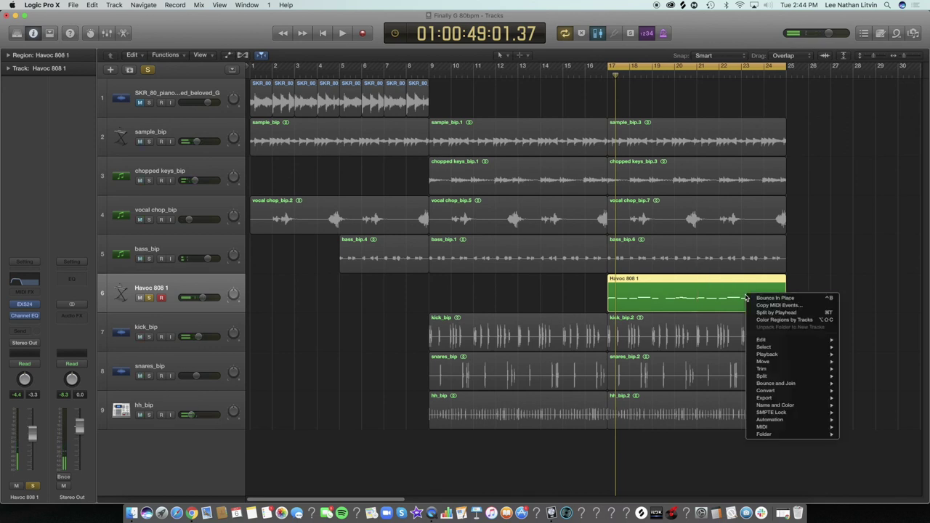
pyautogui.click(750, 296)
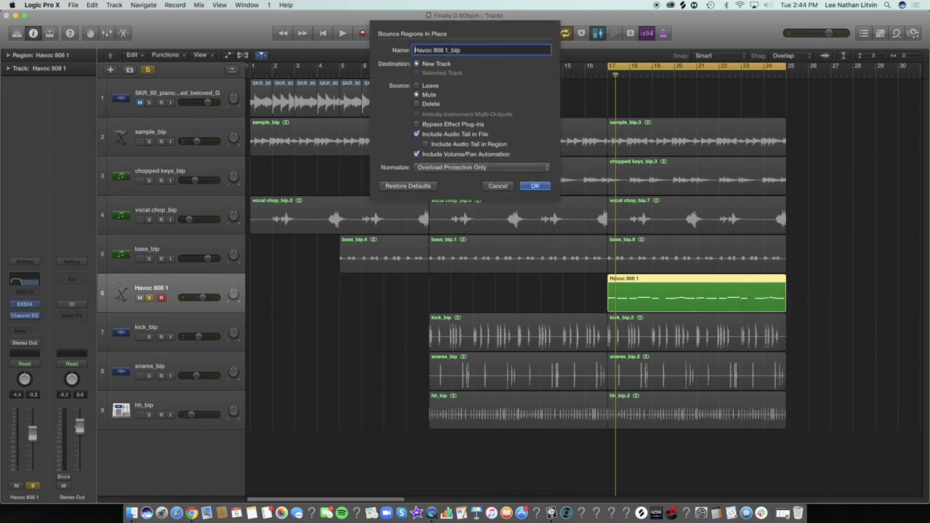
pyautogui.press('Return')
pyautogui.click(177, 281)
pyautogui.press('Delete')
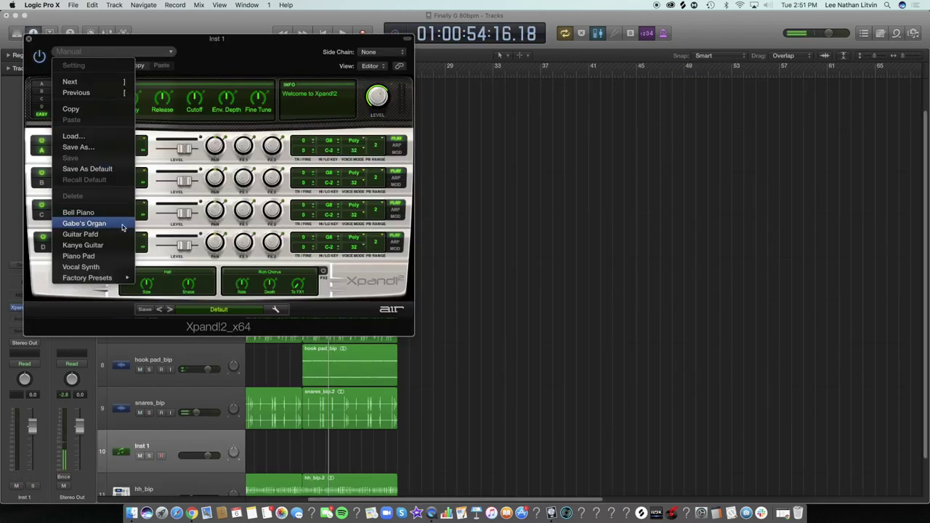
# Load the Kanye Guitar setting in Xpand!2 on the Inst 1 track and close the plug-in window
pyautogui.click(83, 245)
pyautogui.moveTo(194, 69); pyautogui.dragTo(342, 134)
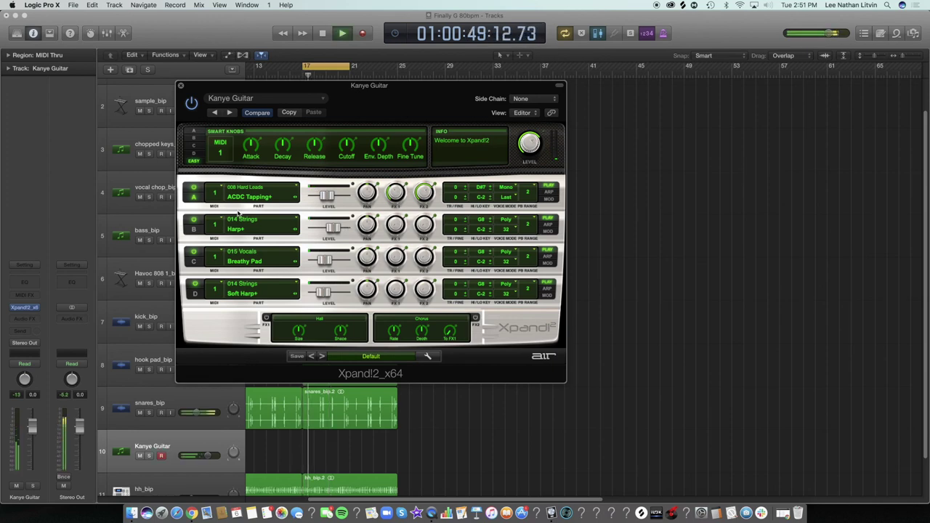
pyautogui.click(180, 87)
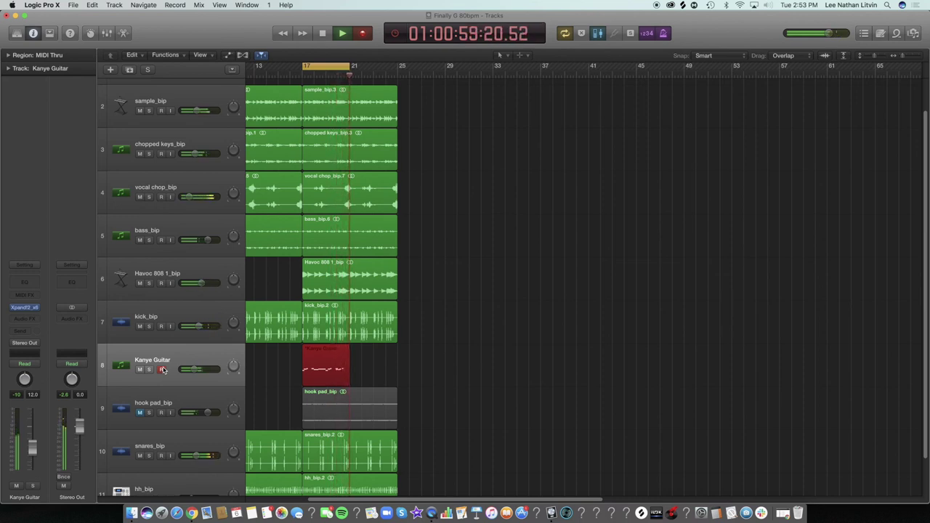
# Copy the recorded Kanye Guitar region to bar 21 and extend the cycle range to bar 25 for playback
pyautogui.press('space')
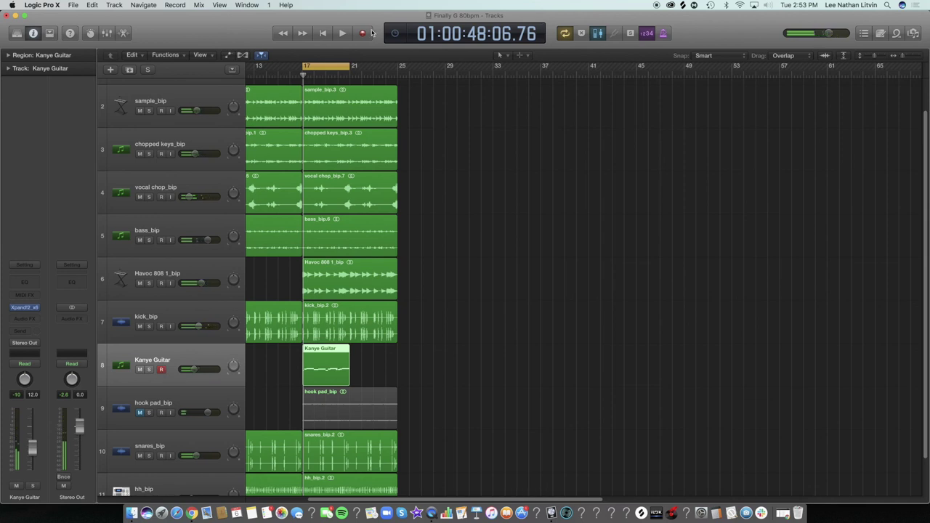
pyautogui.click(350, 74)
pyautogui.press('super+v')
pyautogui.press('c')
pyautogui.moveTo(349, 66); pyautogui.dragTo(397, 66)
pyautogui.press('space')
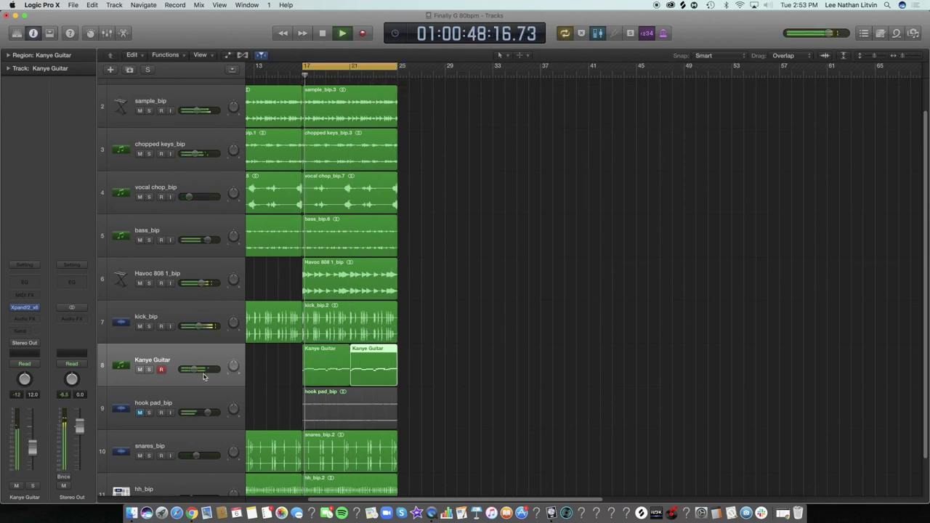
# Add a Channel EQ with a steep low cut and high cut to the Kanye Guitar track and close it
pyautogui.click(48, 201)
pyautogui.click(44, 85)
pyautogui.moveTo(44, 85); pyautogui.dragTo(177, 105)
pyautogui.click(318, 83)
pyautogui.moveTo(309, 102); pyautogui.dragTo(269, 108)
pyautogui.moveTo(179, 163); pyautogui.dragTo(172, 162)
pyautogui.moveTo(283, 146); pyautogui.dragTo(276, 148)
pyautogui.moveTo(168, 160); pyautogui.dragTo(162, 159)
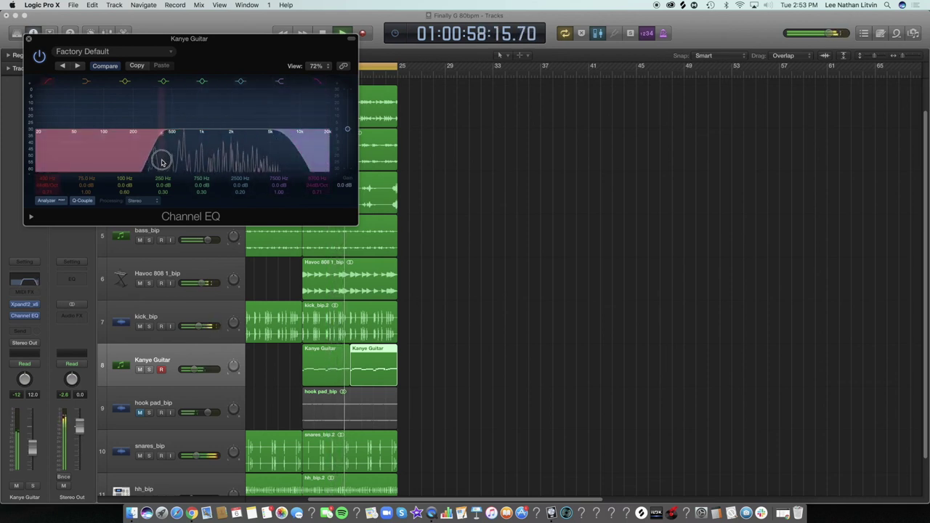
pyautogui.click(29, 38)
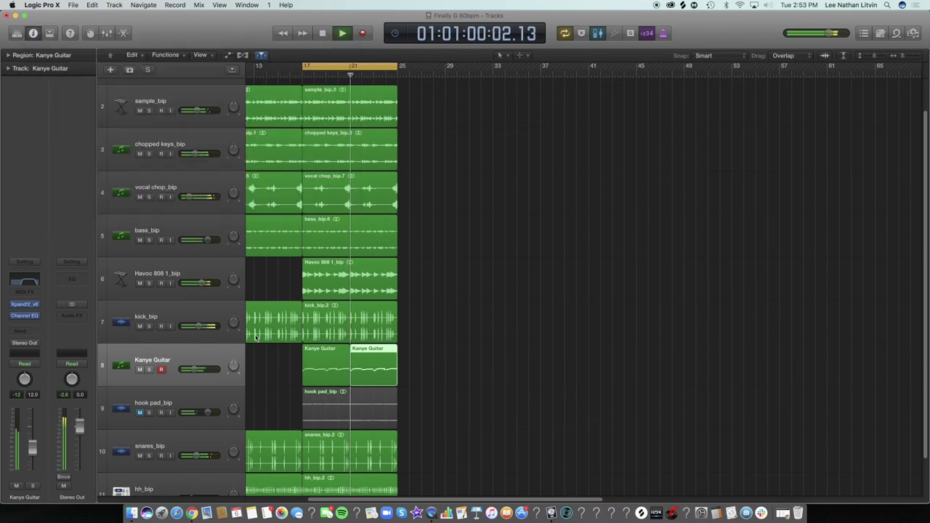
# Delete the muted hook pad_bip track with its region and play the section from bar 17
pyautogui.click(198, 395)
pyautogui.press('Delete')
pyautogui.press('super+BackSpace')
pyautogui.press('space')
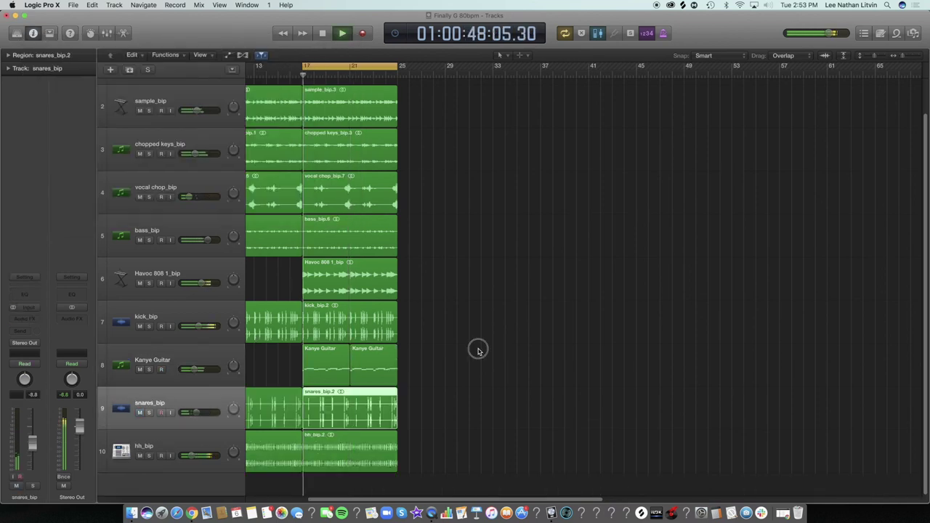
# Join the two Kanye Guitar regions into one spanning bars 17 to 25 and play it in the mix
pyautogui.press('space')
pyautogui.moveTo(465, 363); pyautogui.dragTo(337, 354)
pyautogui.press('space')
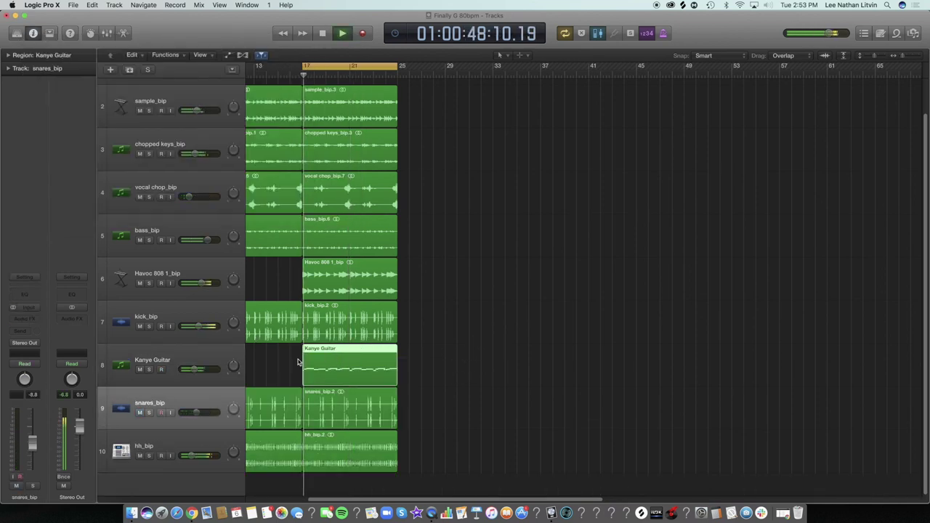
pyautogui.click(194, 362)
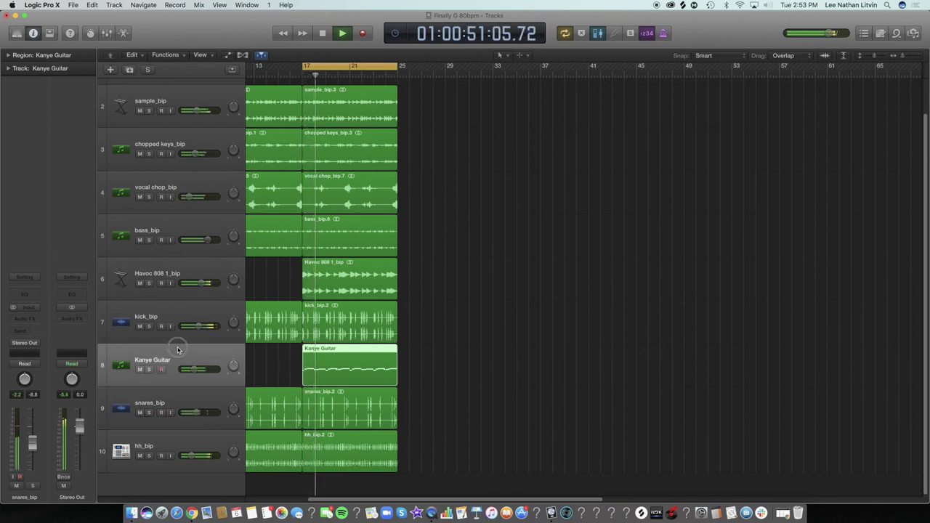
pyautogui.press('space')
pyautogui.rightClick(350, 359)
pyautogui.click(351, 360)
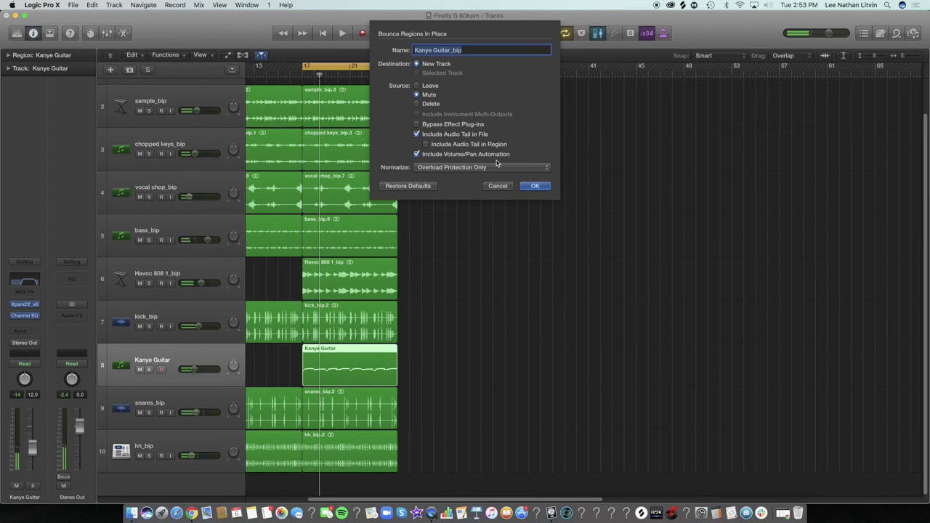
pyautogui.click(498, 187)
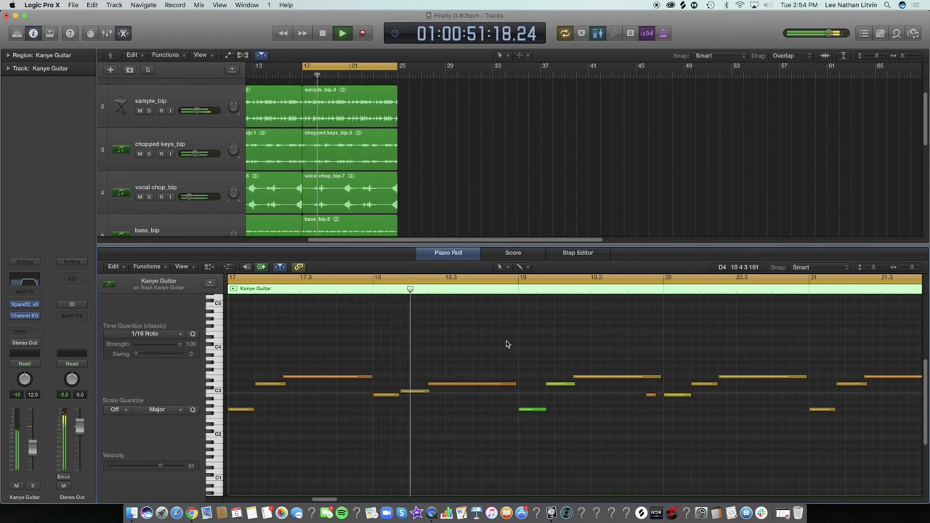
# Raise the second note of bar 18 in the Kanye Guitar region to E3, turn cycling off and play the result
pyautogui.press('space')
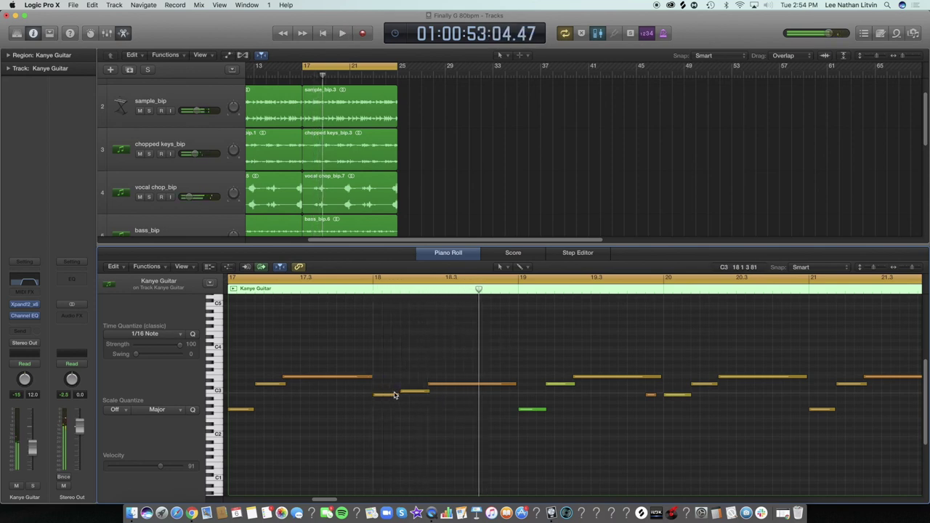
pyautogui.moveTo(413, 392); pyautogui.dragTo(414, 378)
pyautogui.press('c')
pyautogui.click(282, 289)
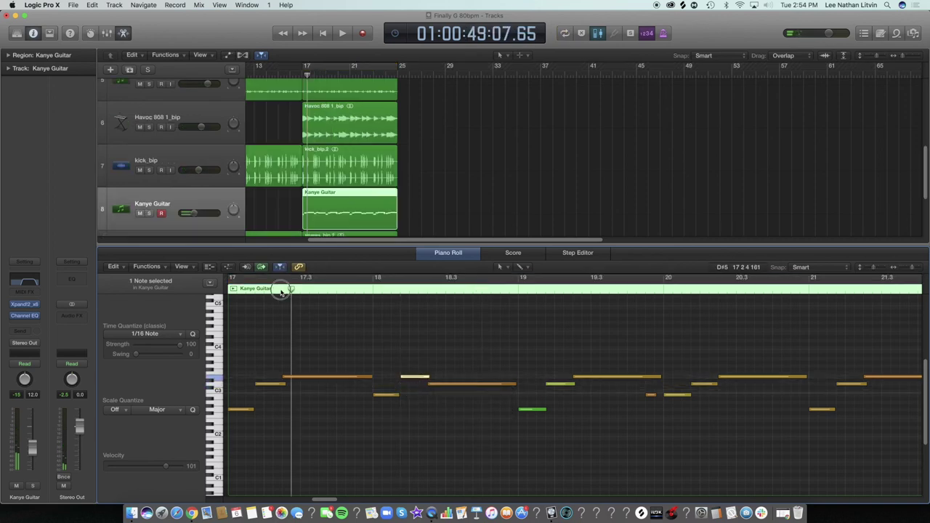
pyautogui.press('space')
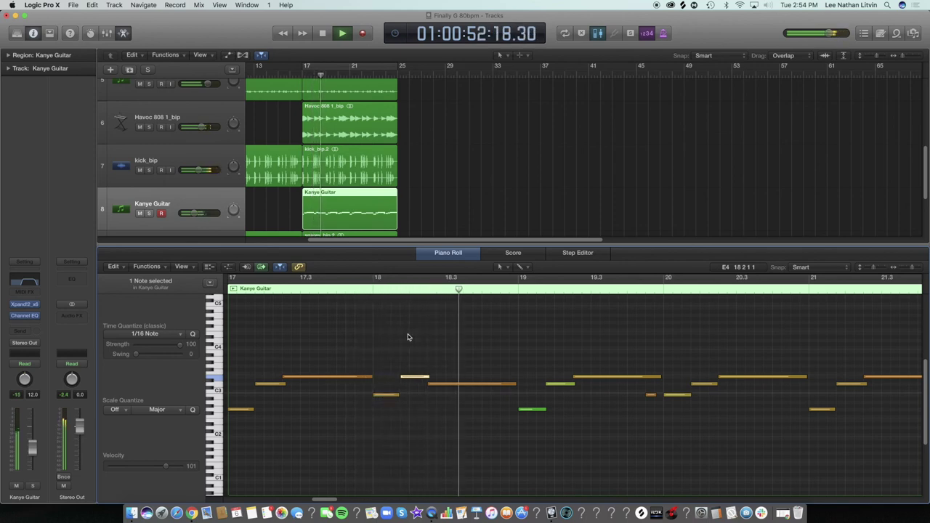
pyautogui.press('space')
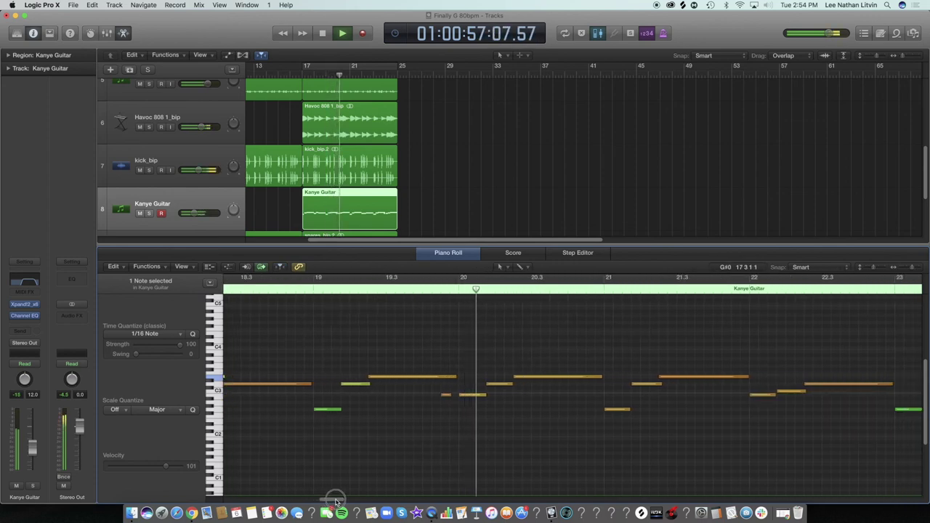
# Lengthen the short B2 note before bar 20 in the Kanye Guitar region and slightly shorten the long E3 note above it
pyautogui.press('space')
pyautogui.click(412, 394)
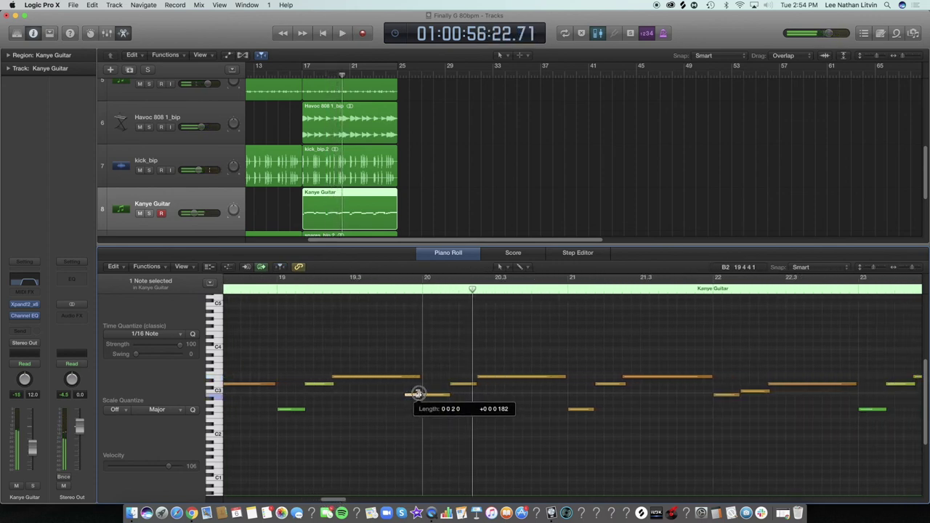
pyautogui.moveTo(417, 380); pyautogui.dragTo(412, 380)
pyautogui.click(404, 292)
pyautogui.press('space')
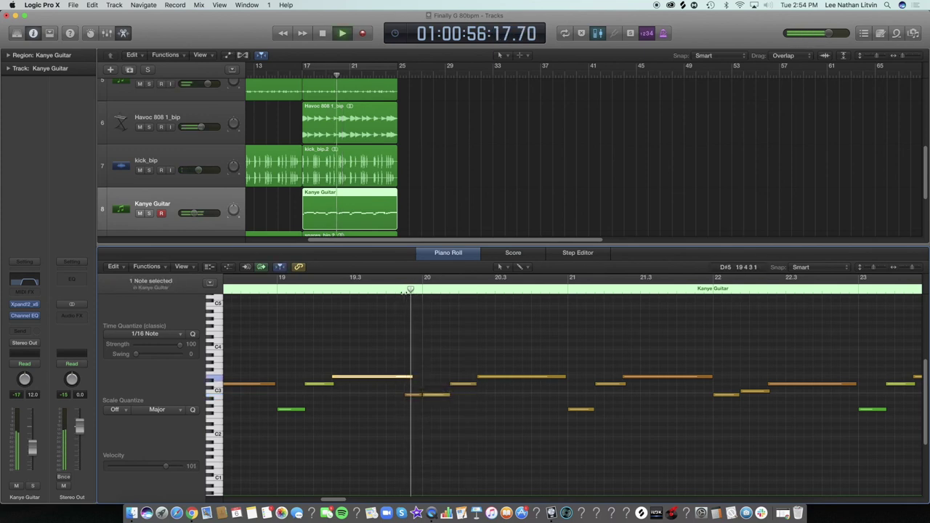
pyautogui.moveTo(341, 500); pyautogui.dragTo(353, 494)
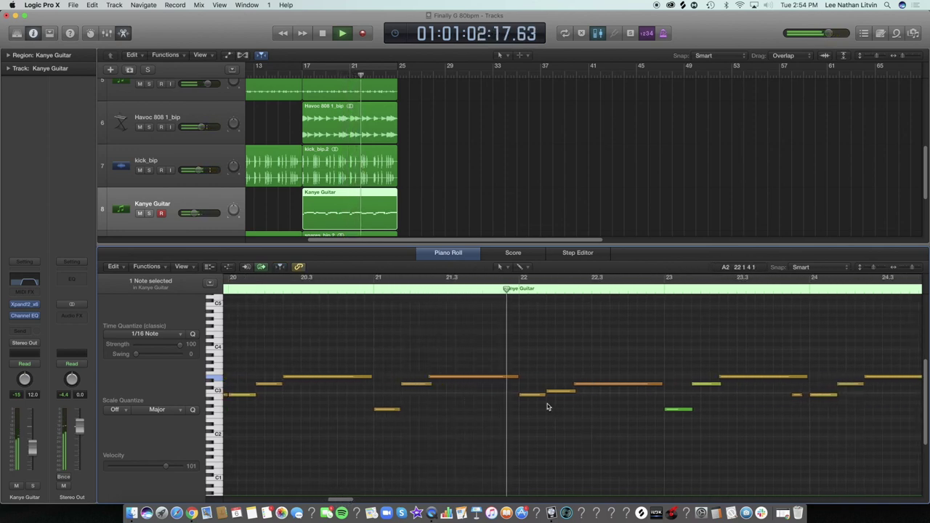
pyautogui.press('space')
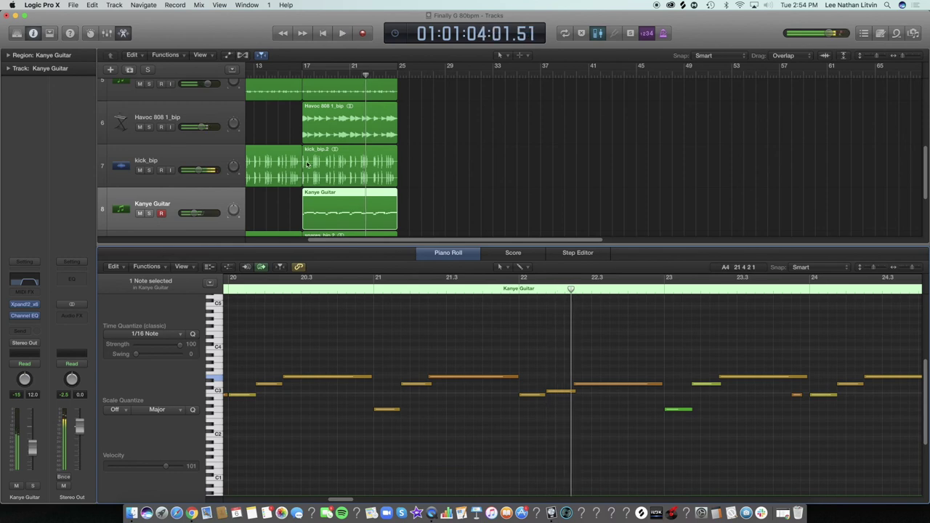
# Replace the Kanye Guitar part from bar 21 with a copy of its edited first four bars and join both regions
pyautogui.click(125, 34)
pyautogui.click(351, 74)
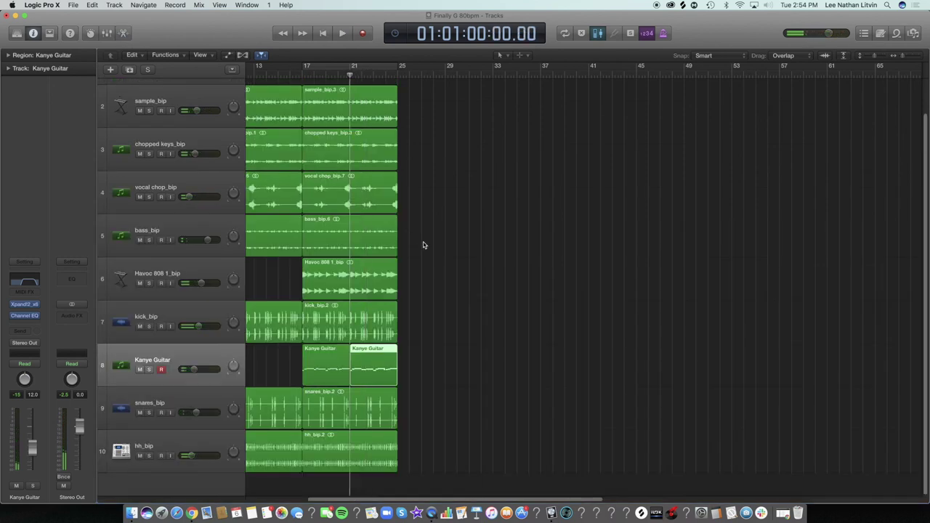
pyautogui.press('Delete')
pyautogui.press('super+v')
pyautogui.moveTo(454, 362); pyautogui.dragTo(292, 368)
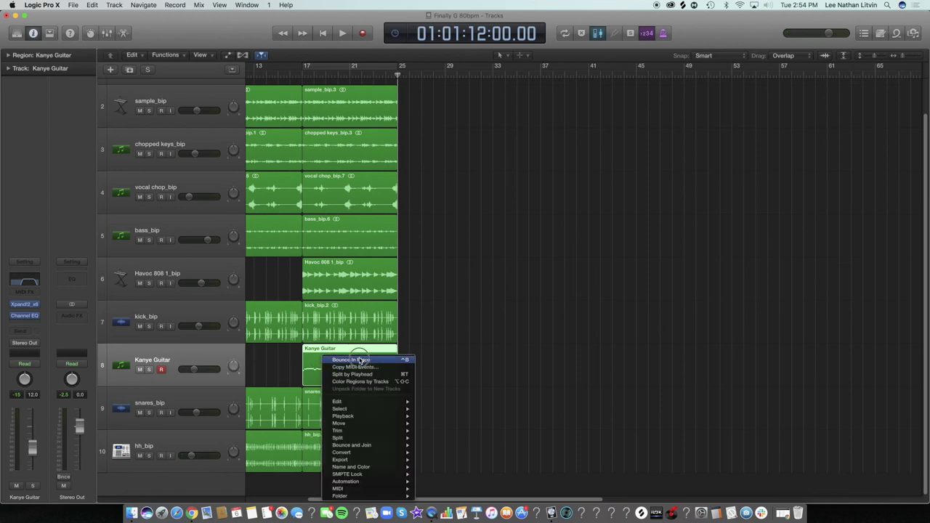
# Bounce the Kanye Guitar region in place as Kanye Guitar_bip on a new track and delete the original track
pyautogui.click(360, 359)
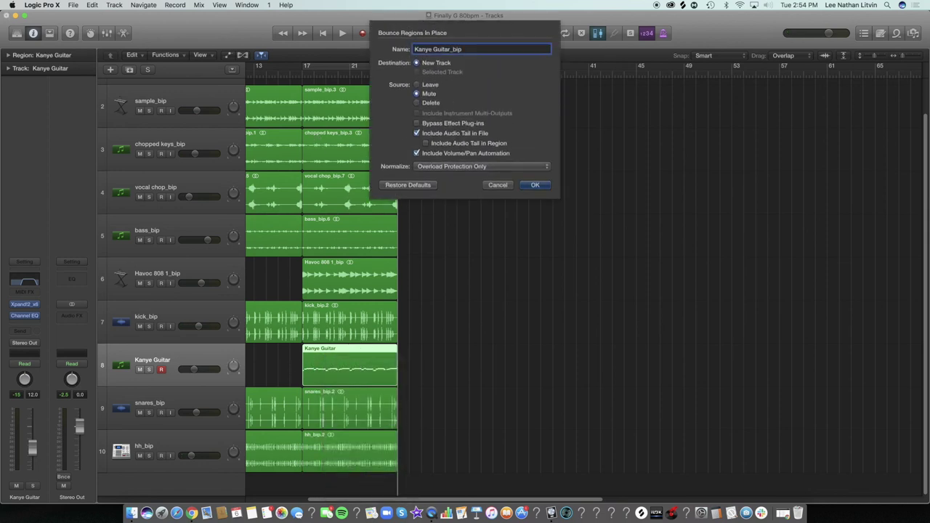
pyautogui.press('Return')
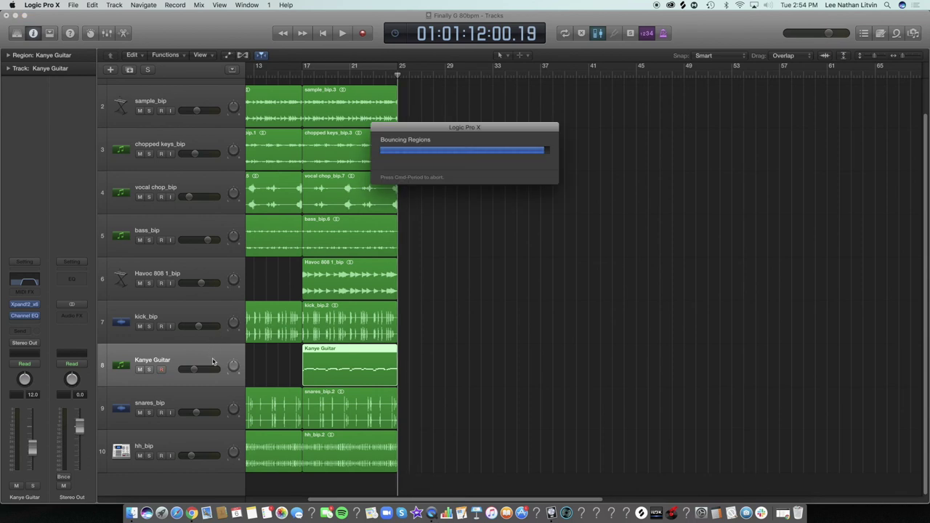
pyautogui.click(204, 356)
pyautogui.press('Delete')
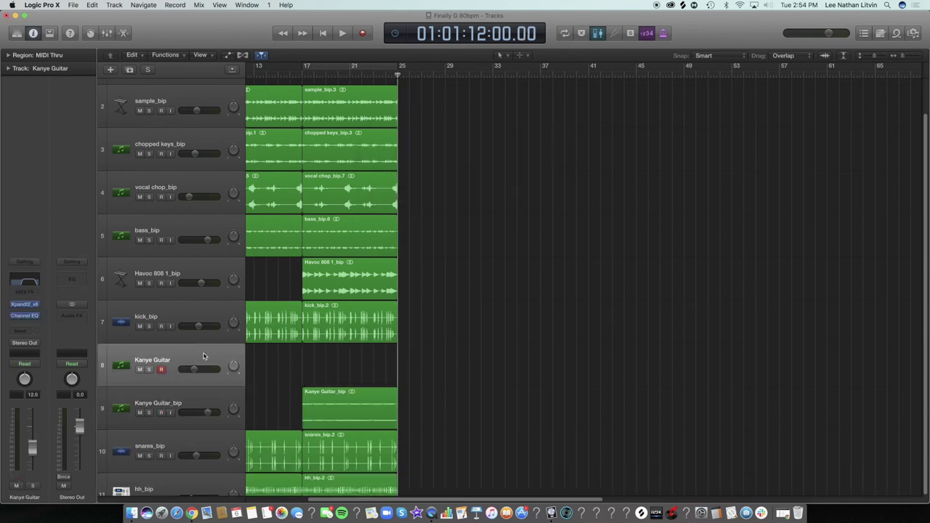
pyautogui.press('Delete')
# Play the arrangement from the start and check the lyrics in the project notes
pyautogui.press('Return')
pyautogui.press('space')
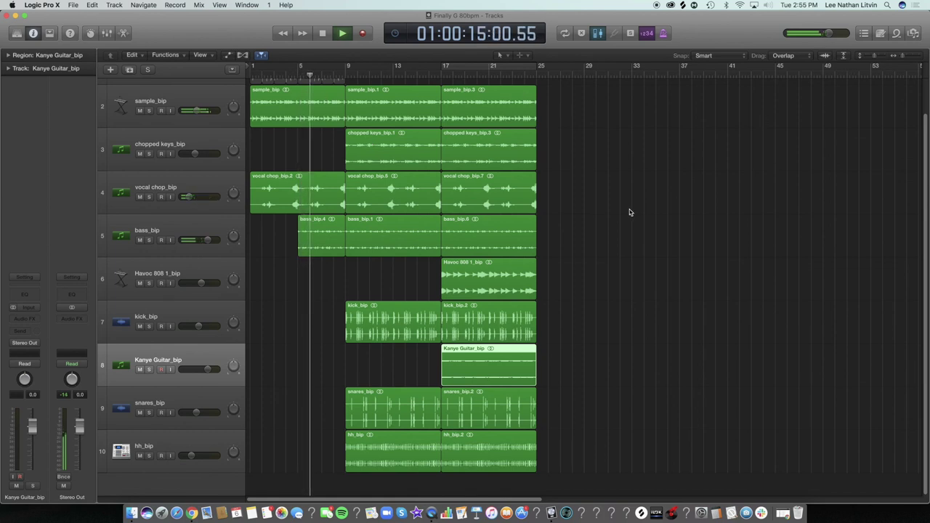
pyautogui.click(882, 34)
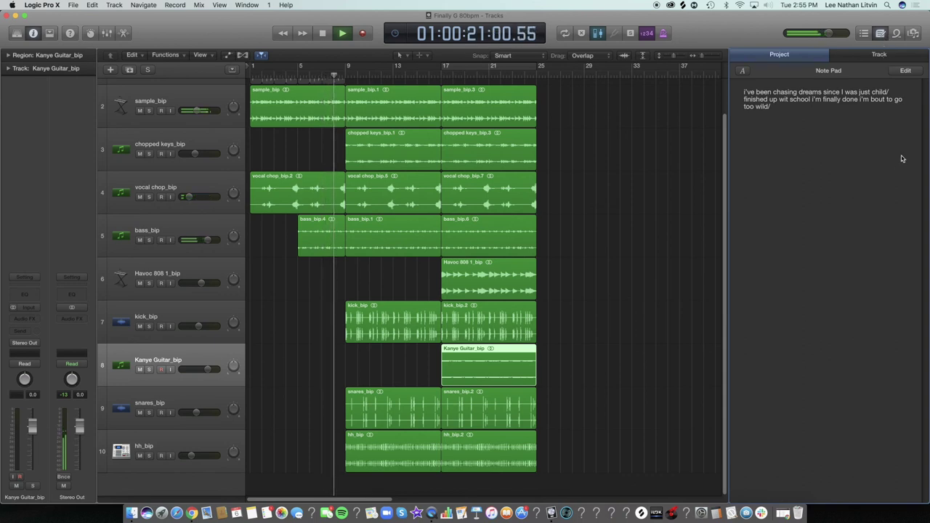
pyautogui.click(880, 35)
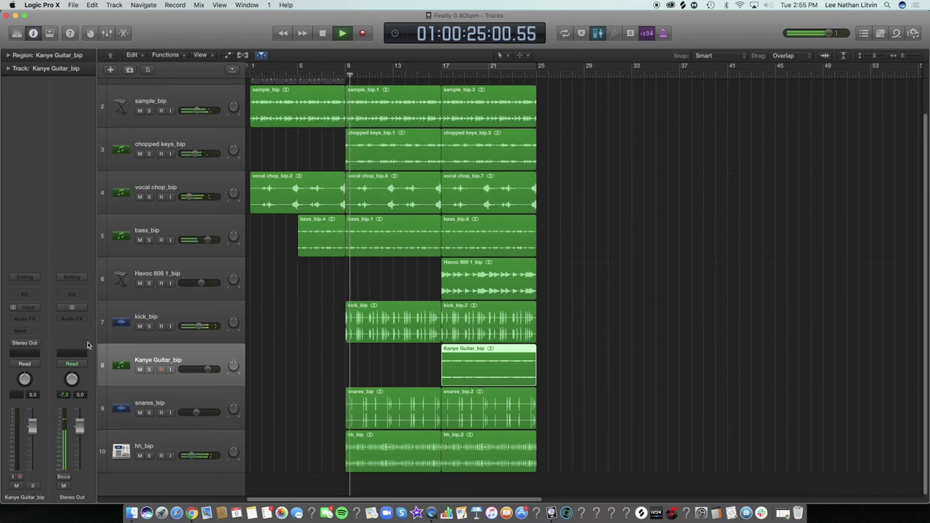
# Move the Kanye Guitar_bip track above Havoc 808 1_bip and slightly lower the snares_bip volume while auditioning, with bars 17 to 25 cycled
pyautogui.moveTo(167, 348); pyautogui.dragTo(156, 253)
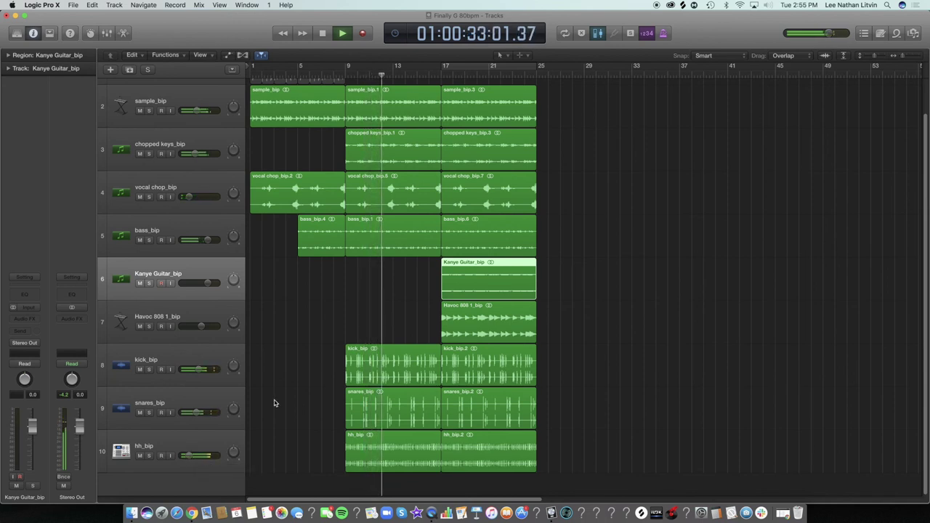
pyautogui.moveTo(197, 413); pyautogui.dragTo(193, 416)
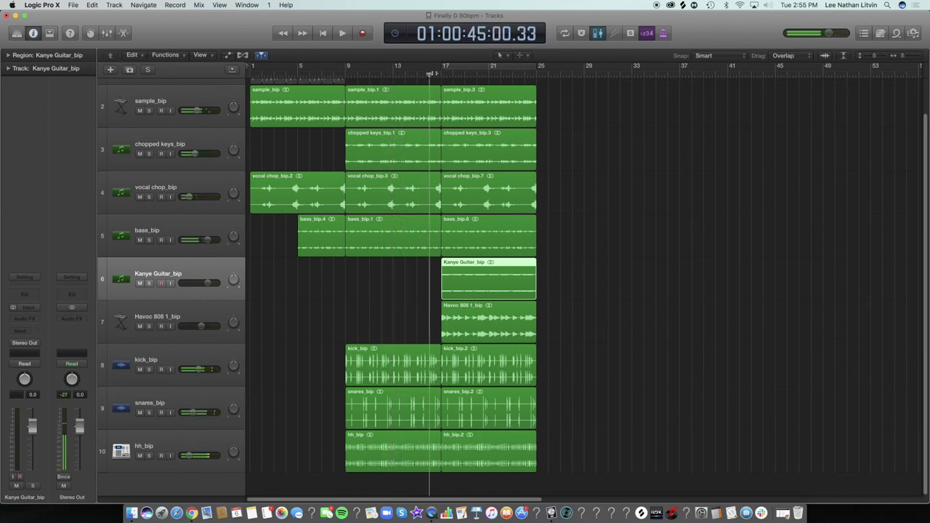
pyautogui.press('space')
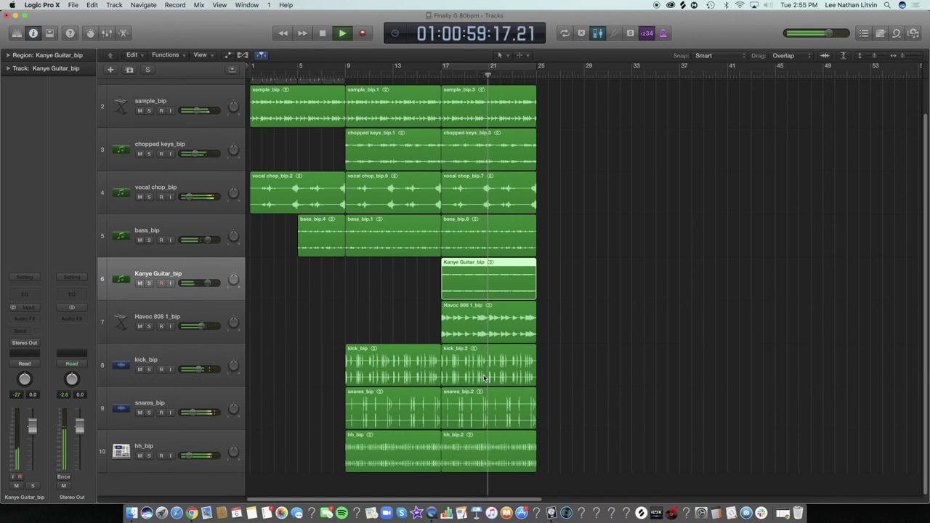
pyautogui.press('c')
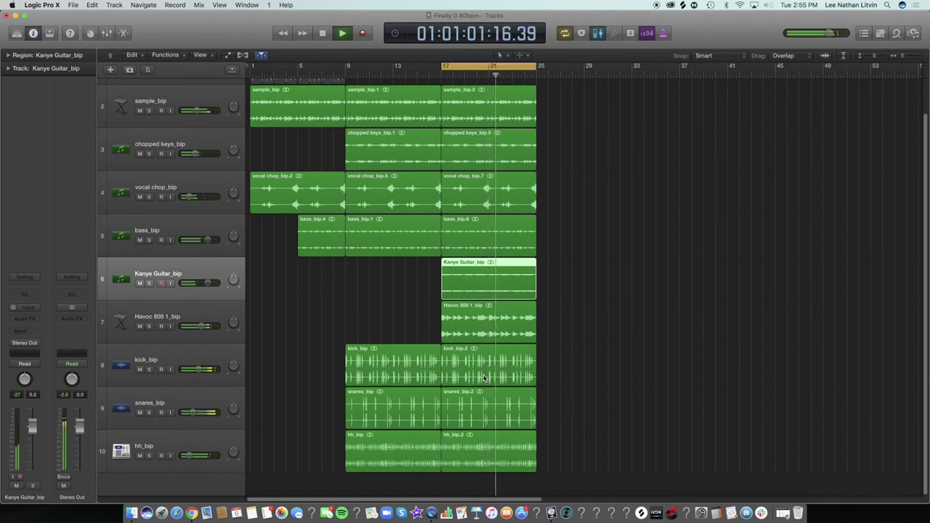